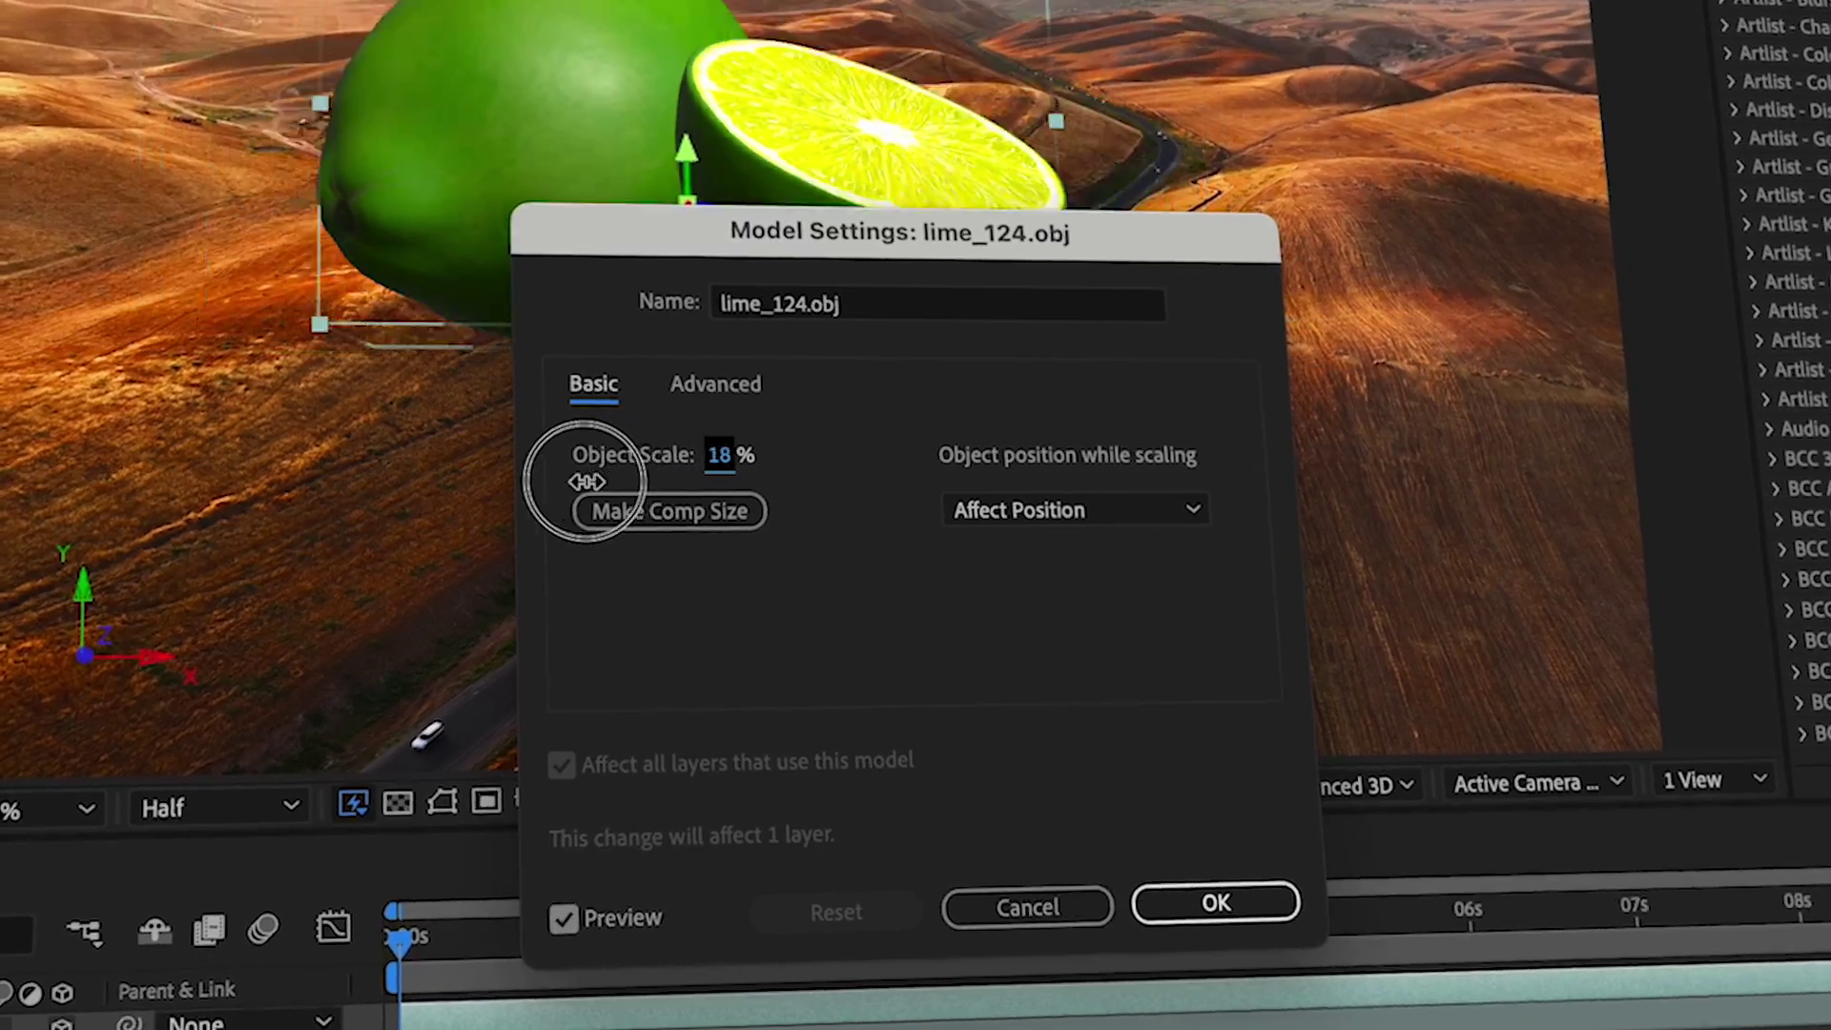
Scale the lime model to 13% and set Calculations to the lime layer with Stencil Alpha blending.
{"action": "left_click_drag", "start_coordinate": [584, 481], "coordinate": [572, 482]}
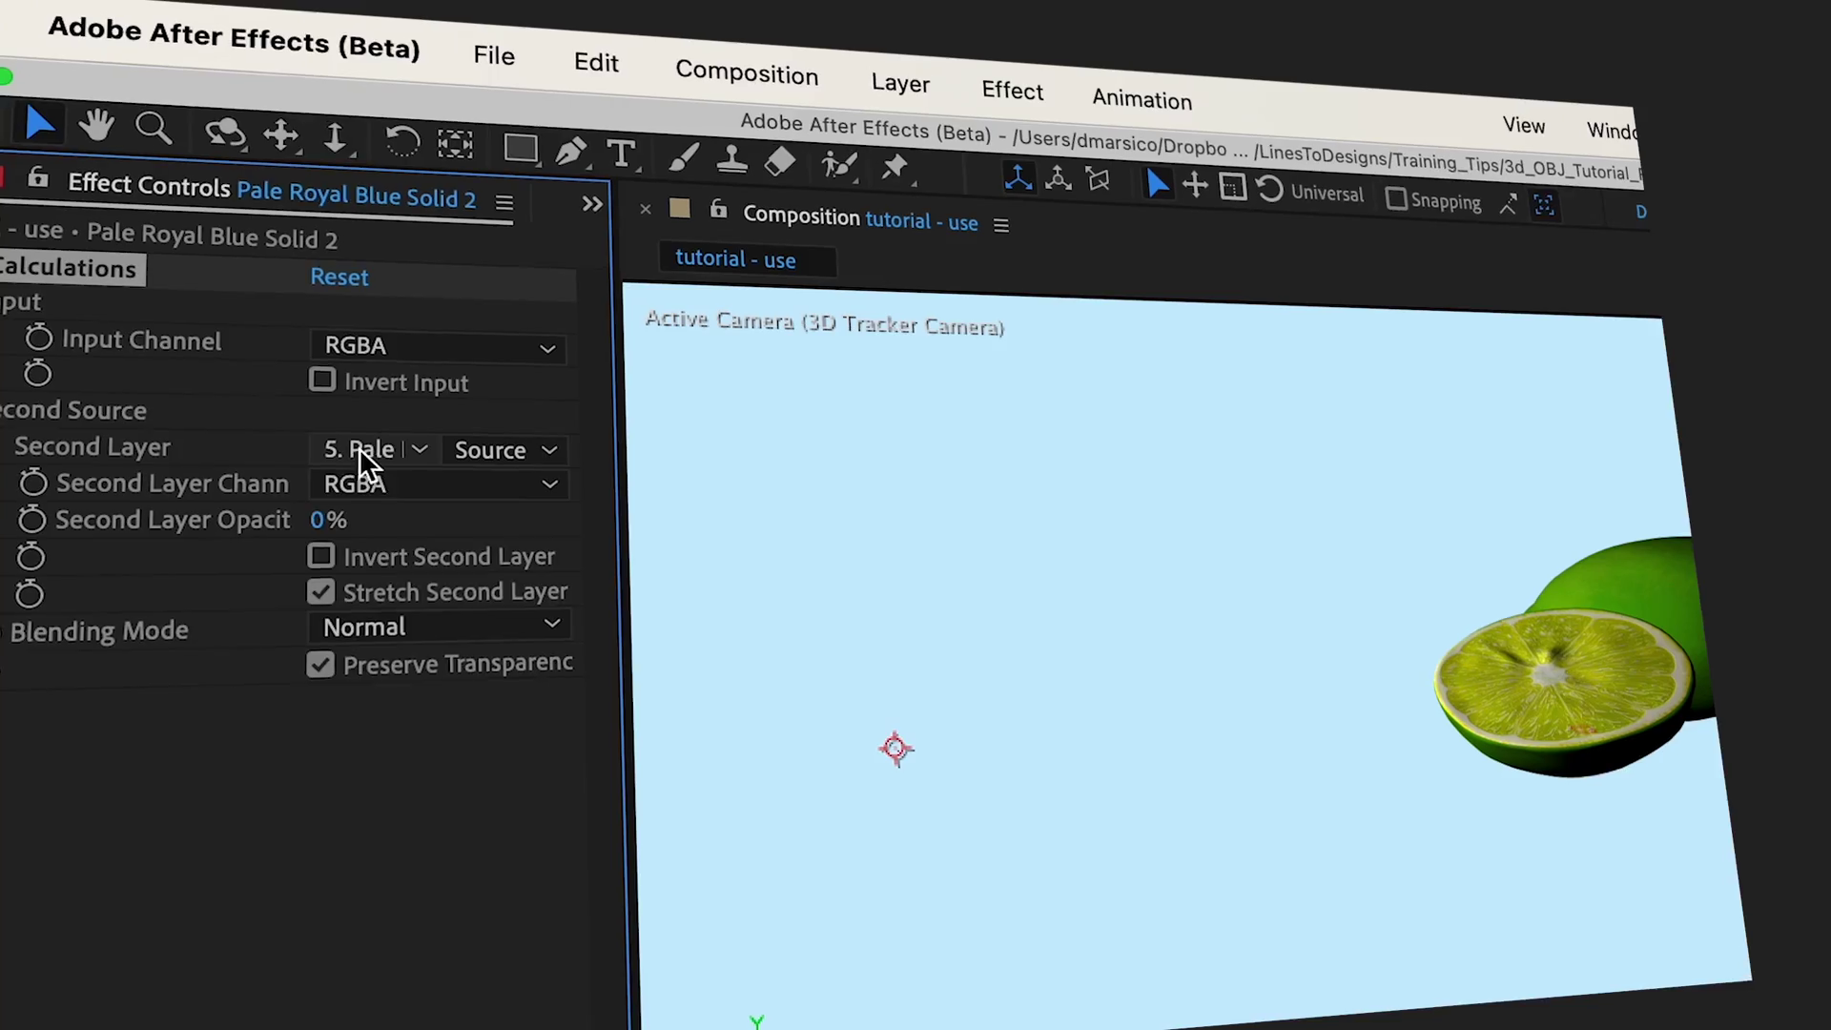
{"action": "left_click", "coordinate": [358, 448]}
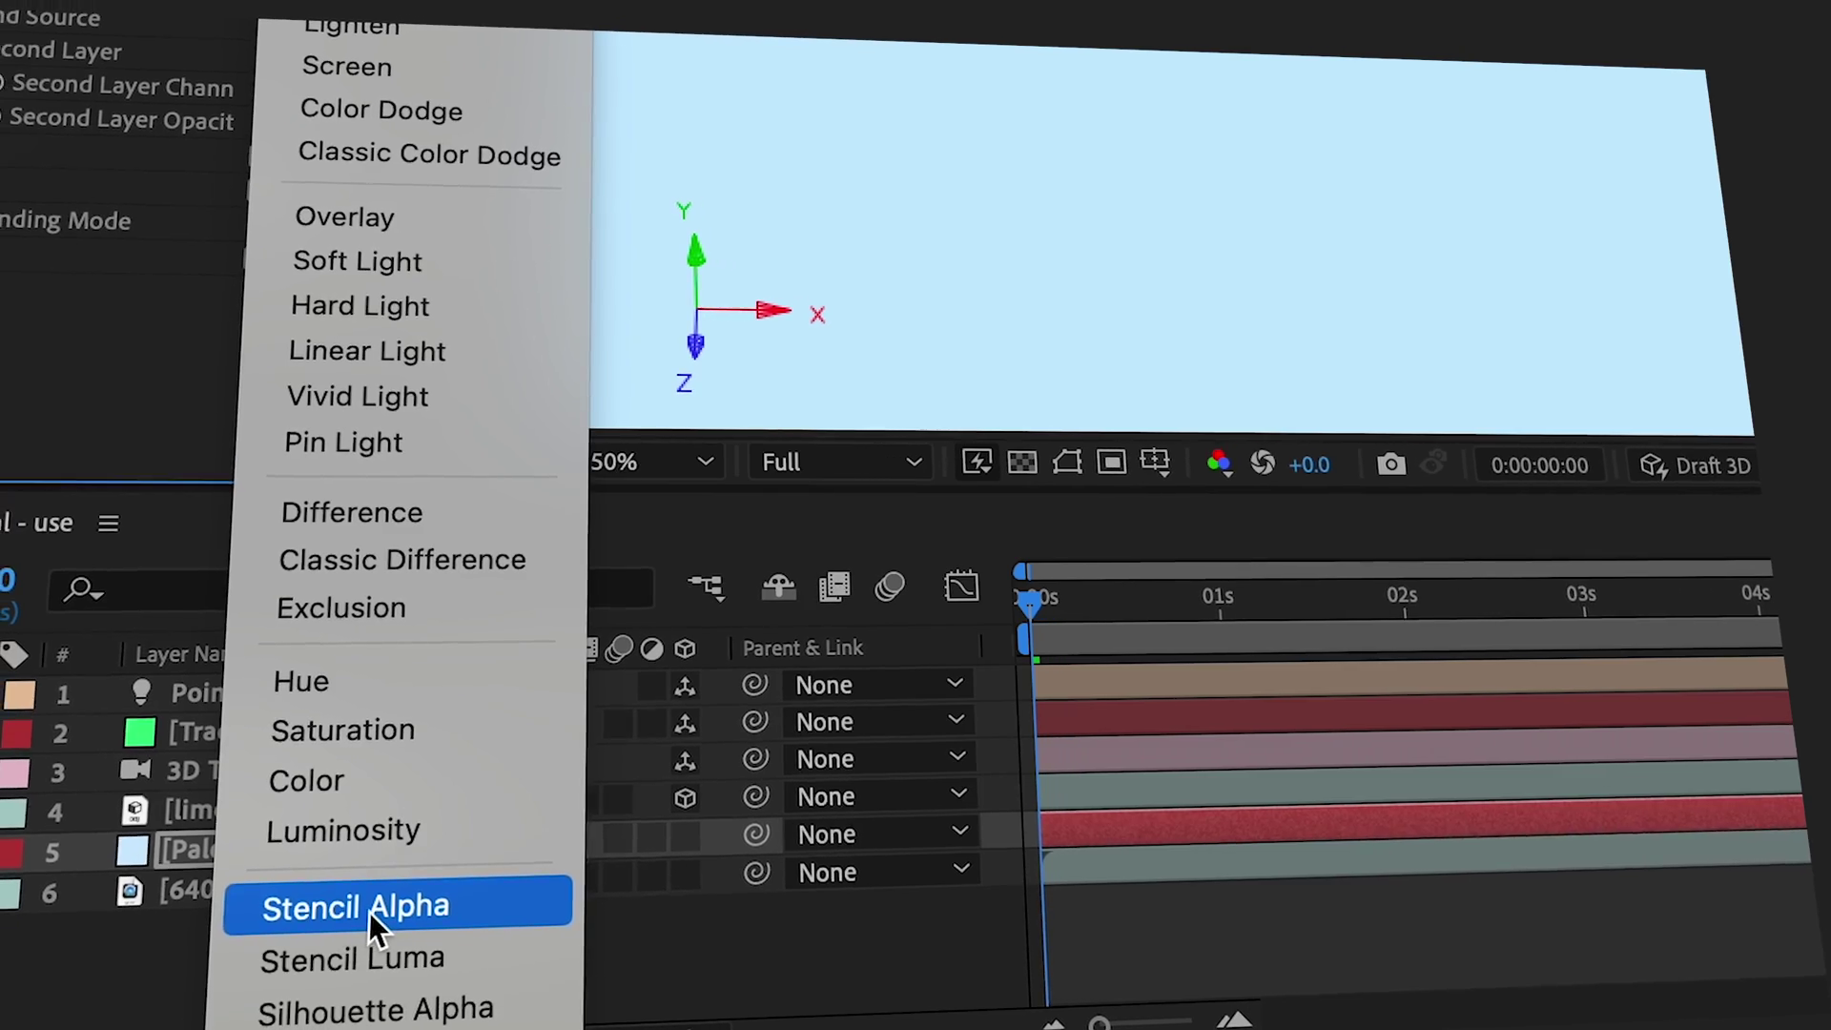
{"action": "left_click", "coordinate": [370, 912]}
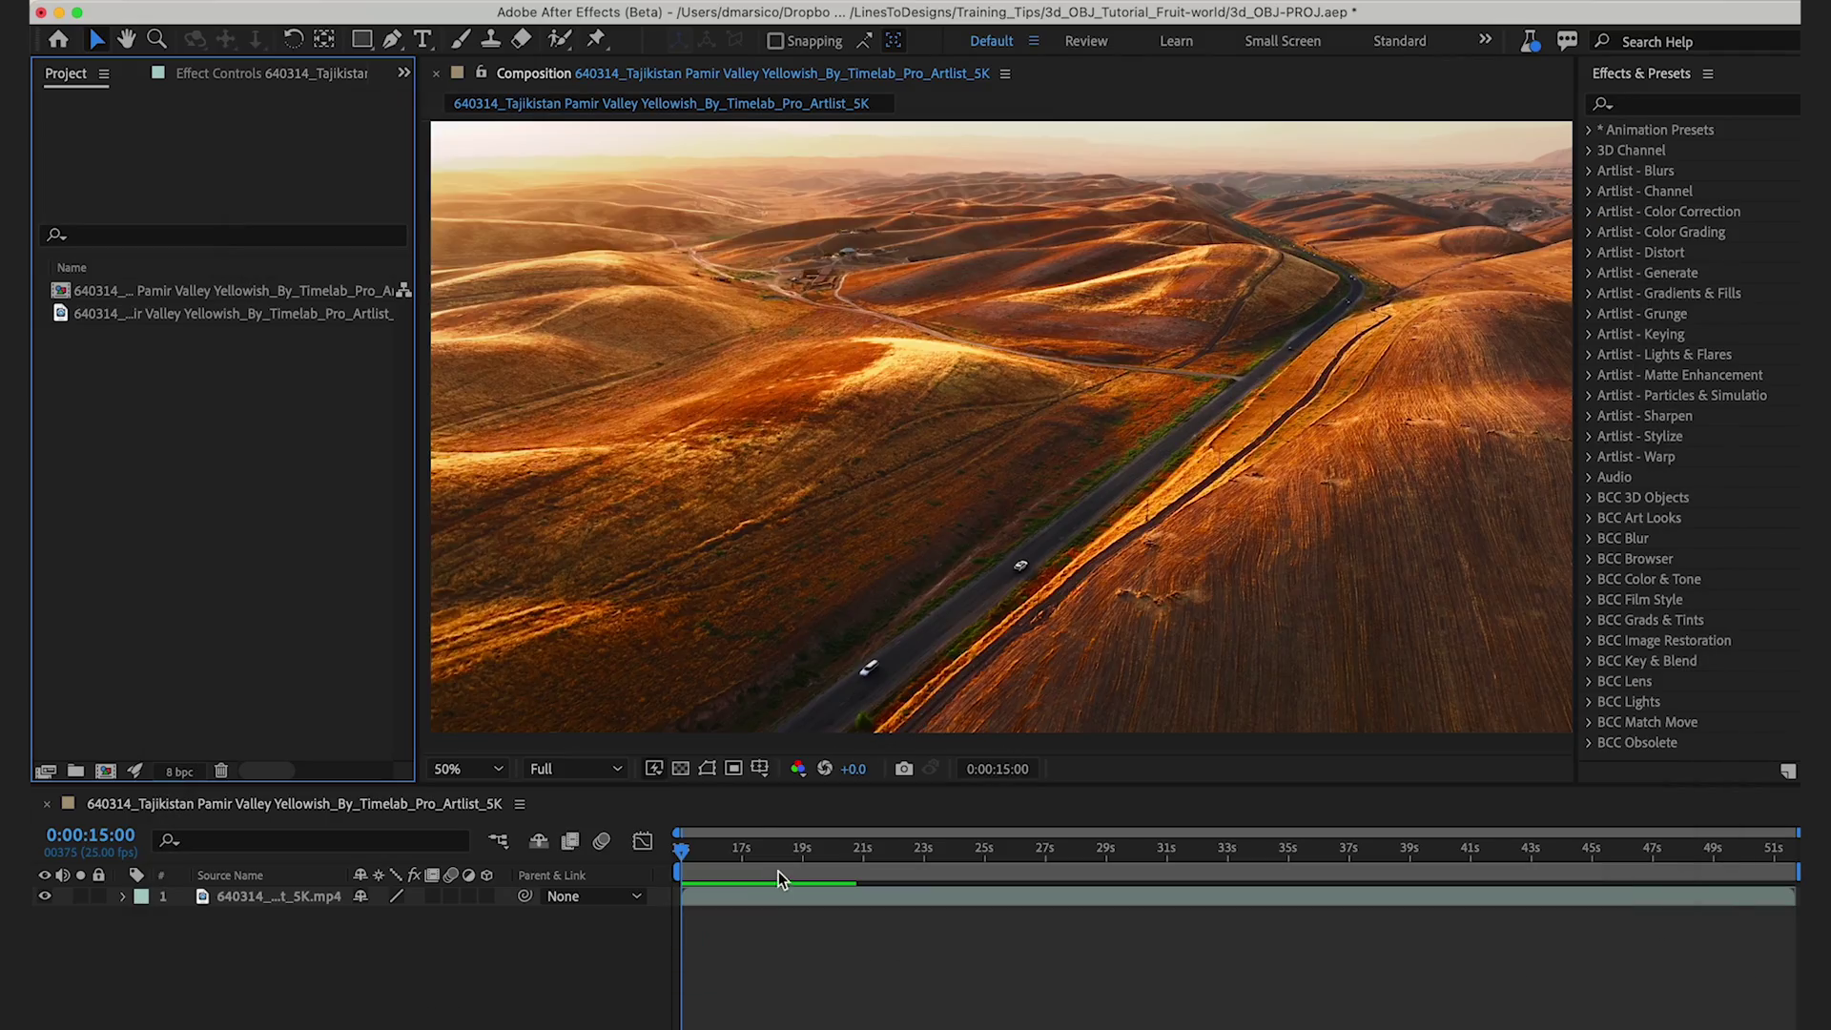
Start Track Camera analysis on the desert footage layer.
{"action": "left_click_drag", "start_coordinate": [681, 850], "coordinate": [681, 850]}
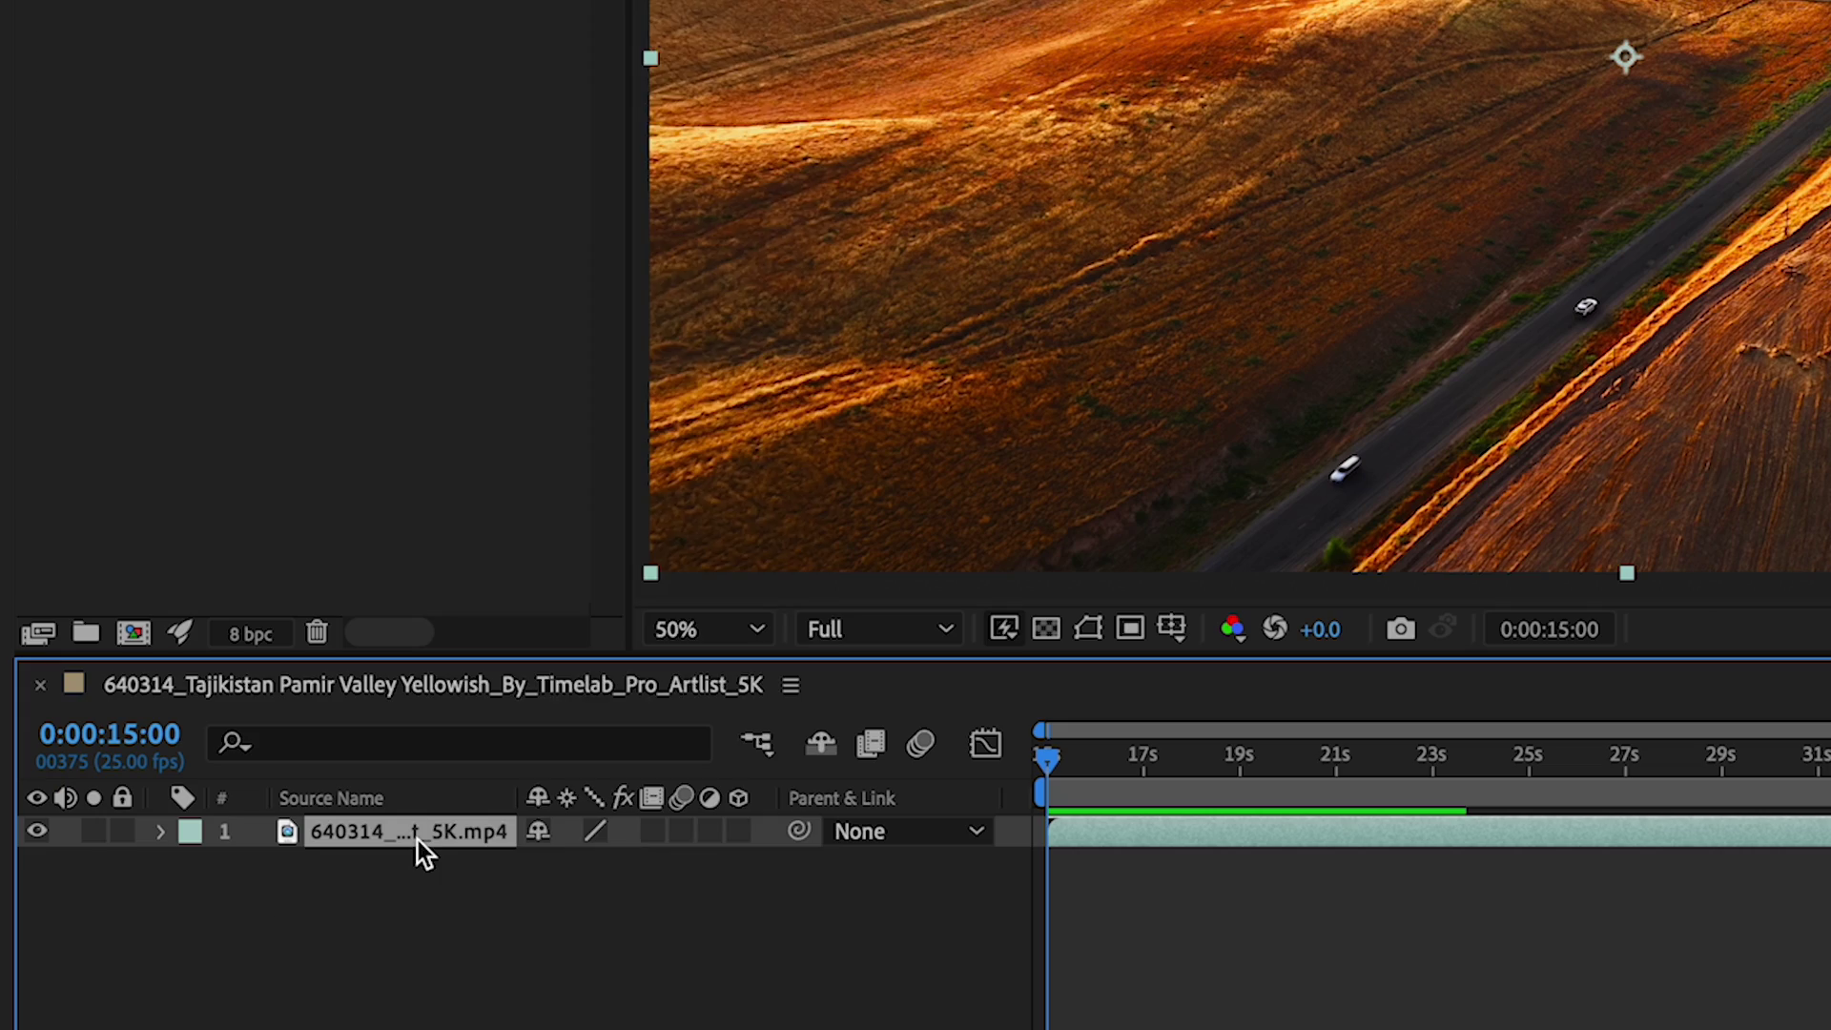
{"action": "right_click", "coordinate": [286, 898]}
{"action": "mouse_move", "coordinate": [540, 667]}
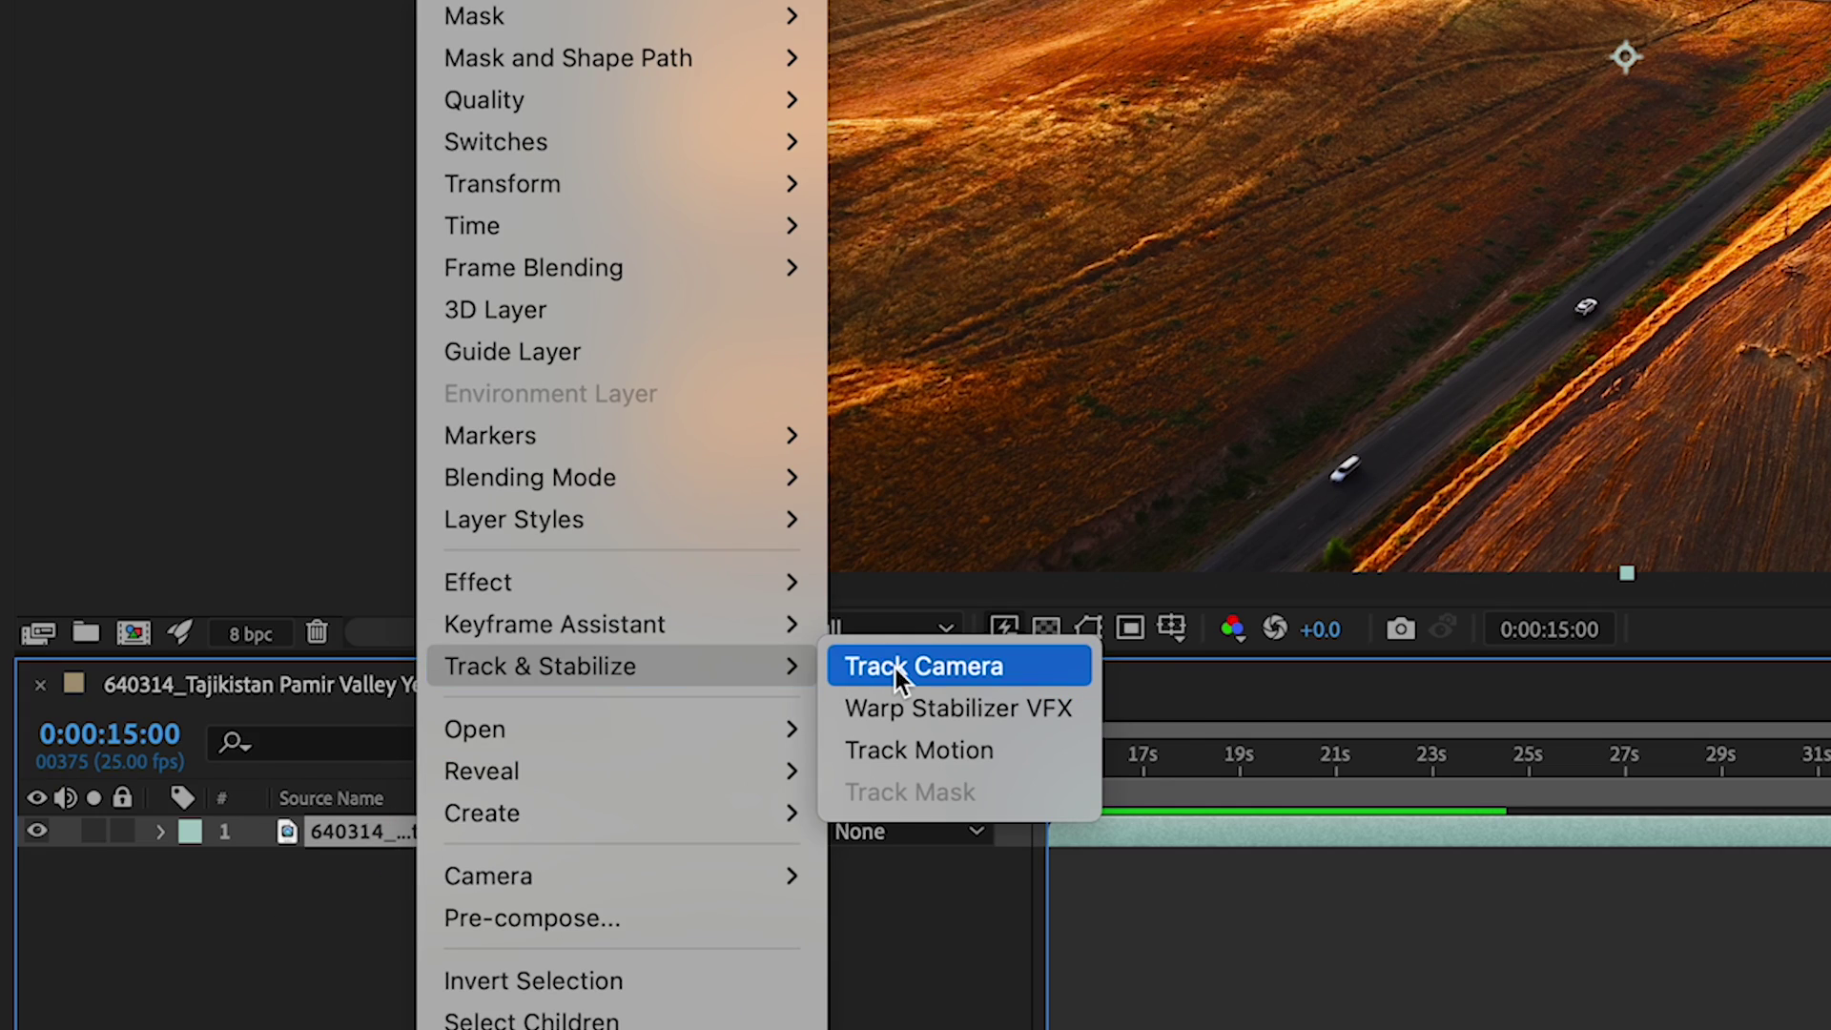
{"action": "left_click", "coordinate": [923, 666]}
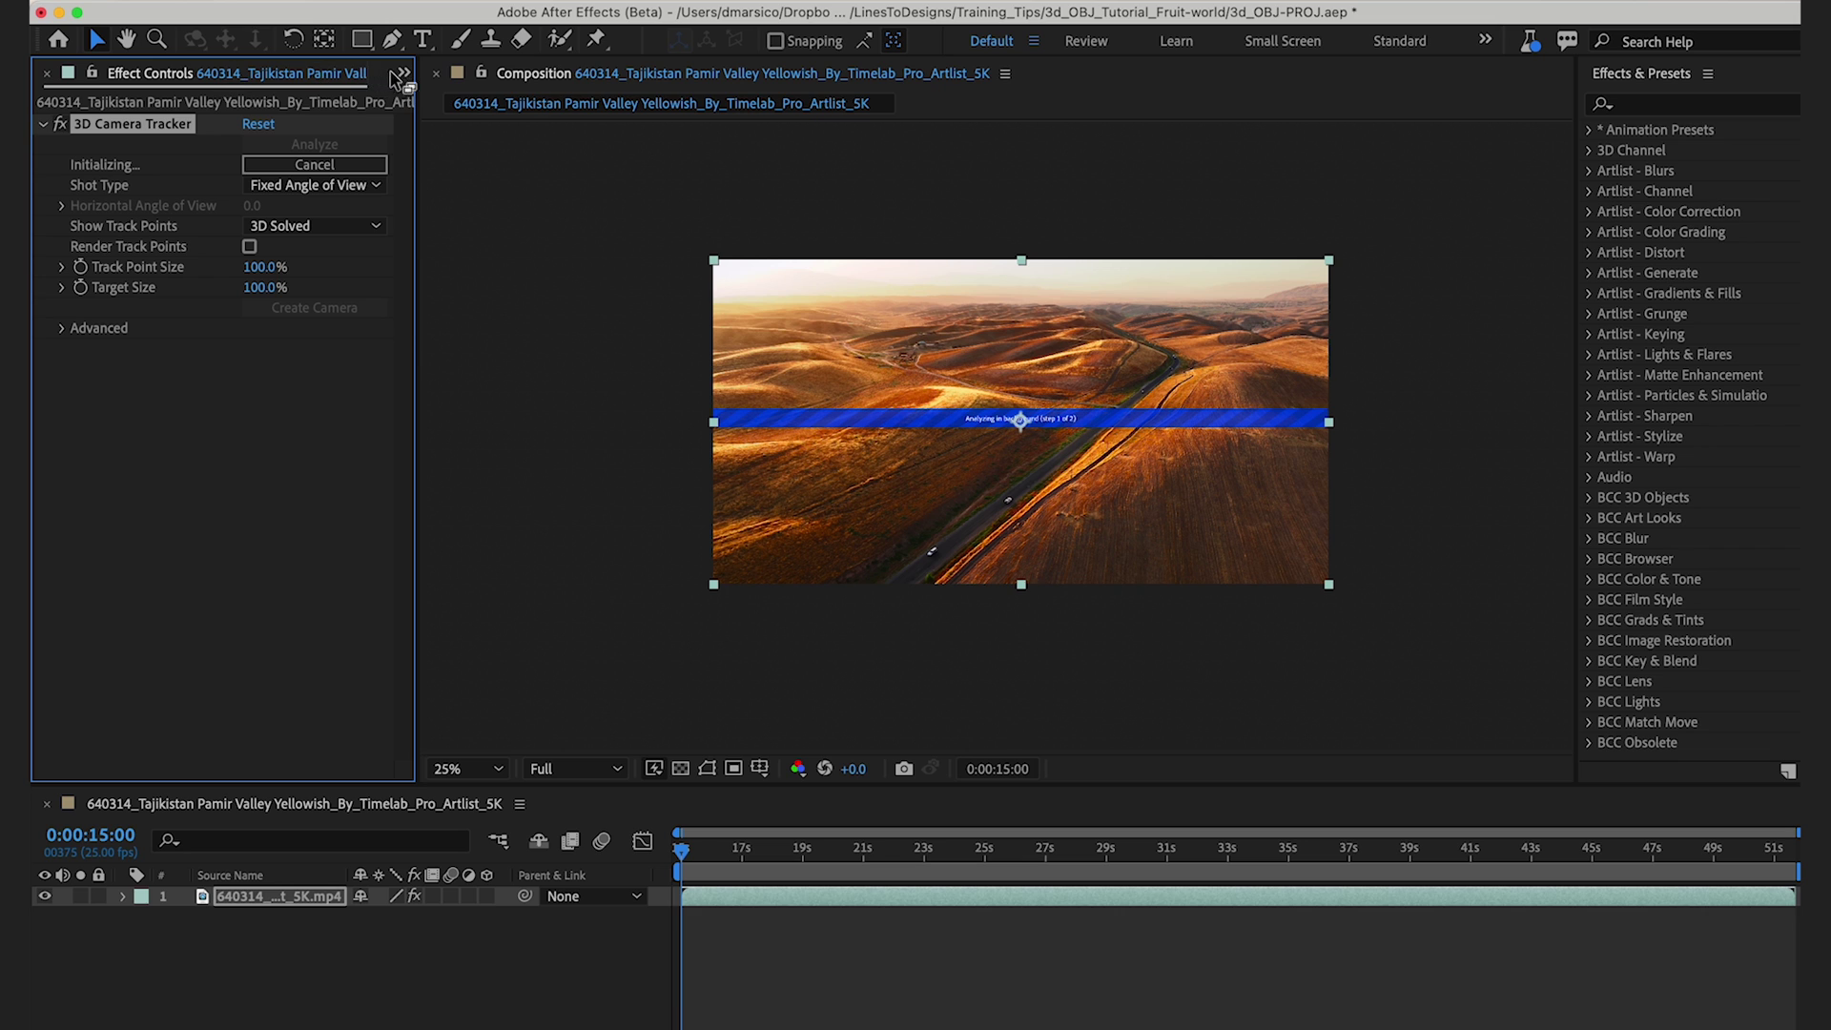
Show the Project panel and go to the Composition menu.
{"action": "left_click", "coordinate": [400, 74]}
{"action": "left_click", "coordinate": [515, 112]}
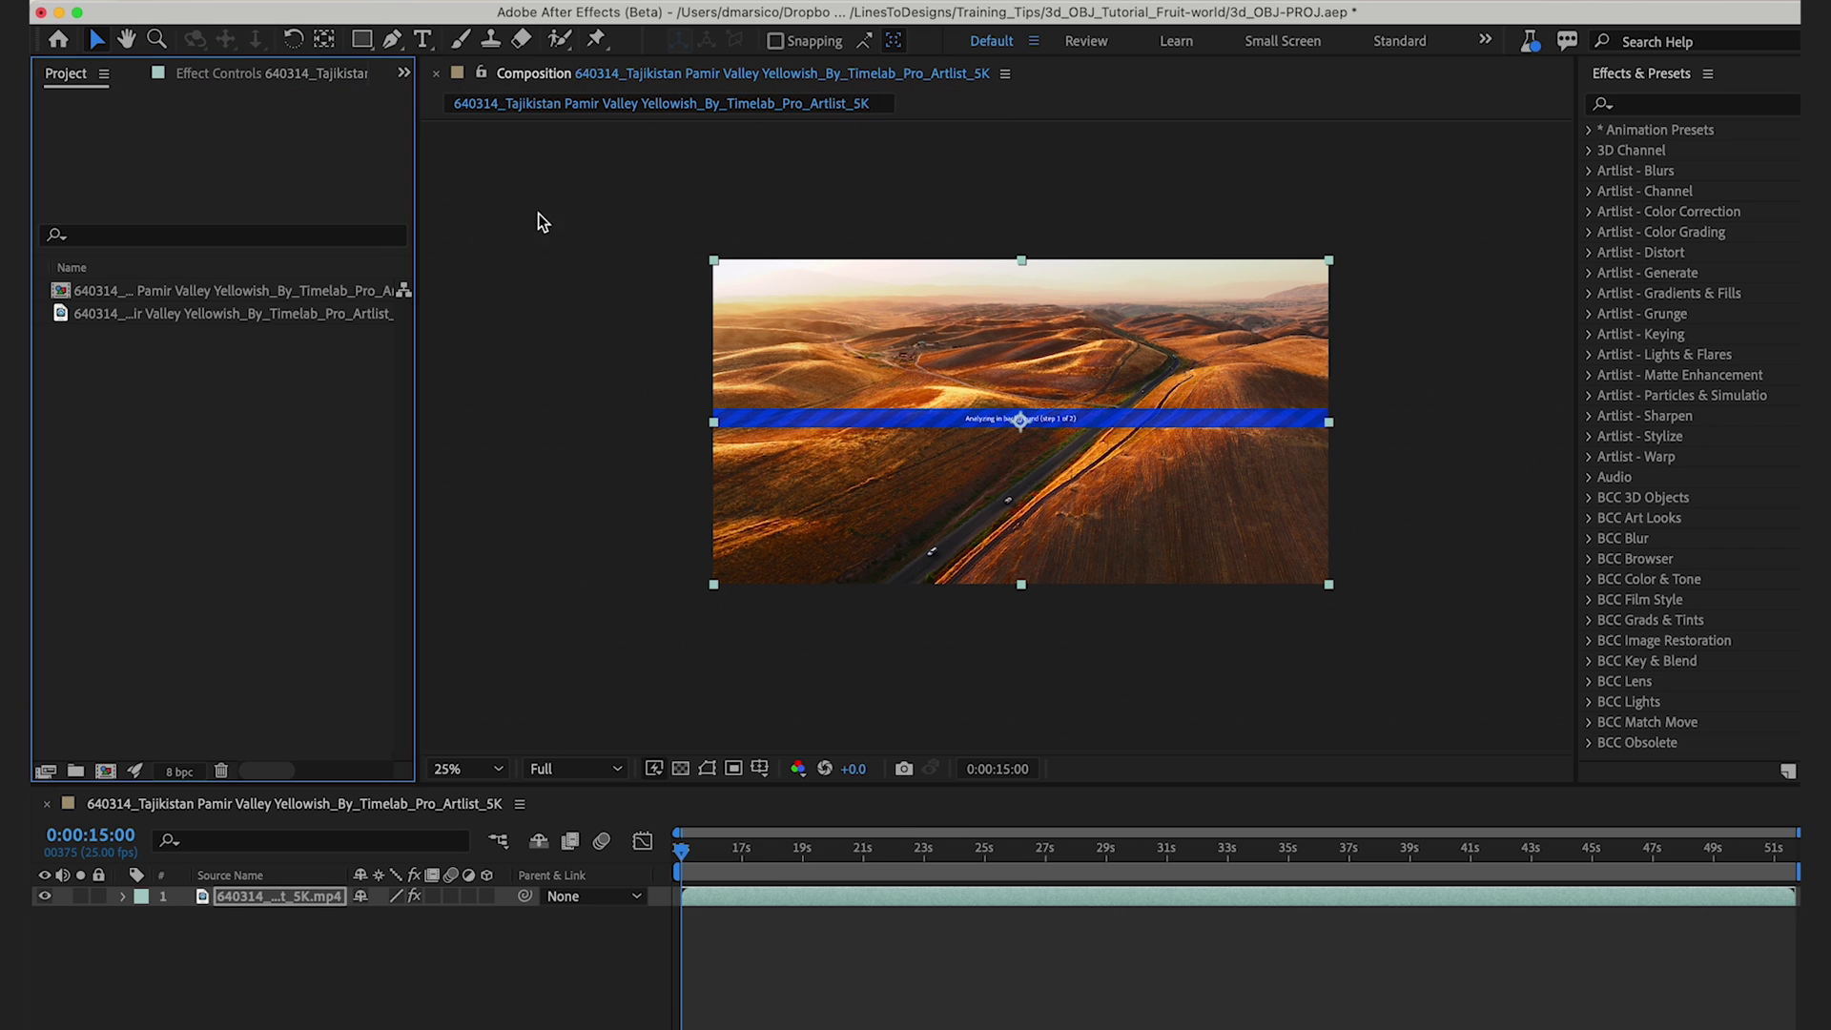
{"action": "left_click", "coordinate": [481, 5]}
{"action": "left_click", "coordinate": [256, 601]}
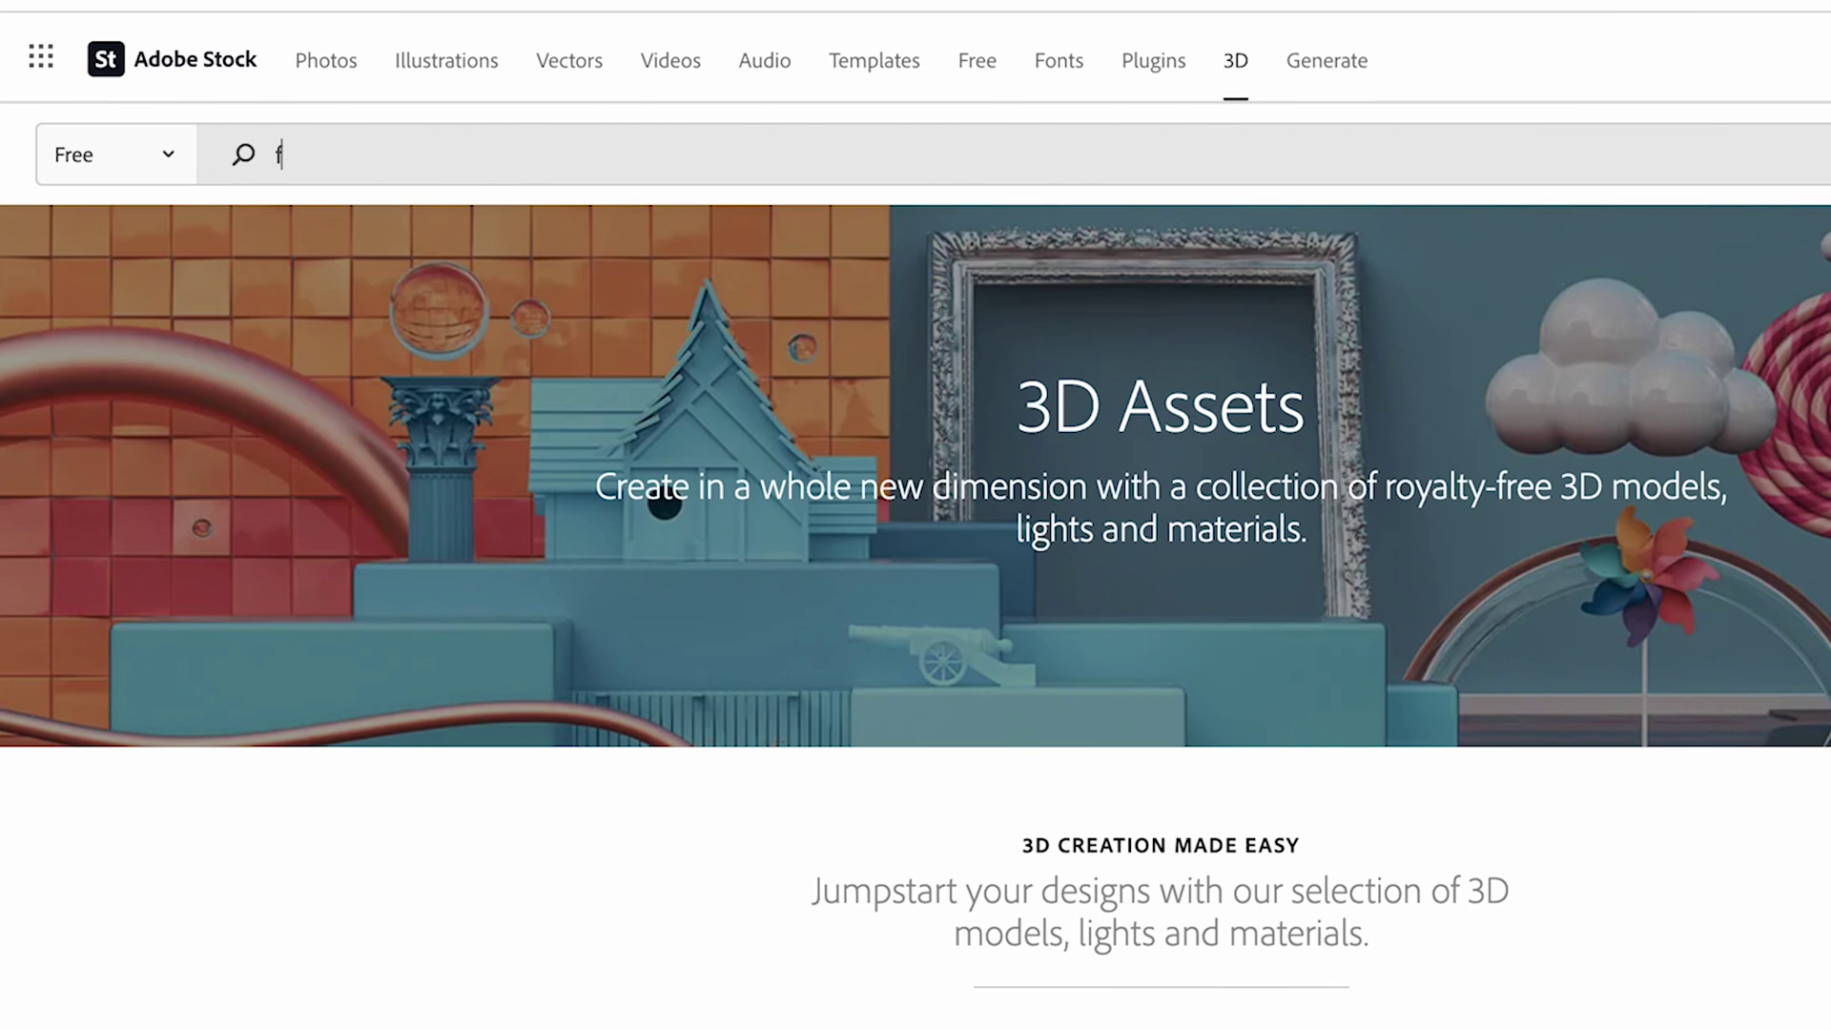
{"action": "type", "text": "fruit"}
Run a search for 'fruit' among Adobe Stock's free 3D models.
{"action": "key", "text": "Return"}
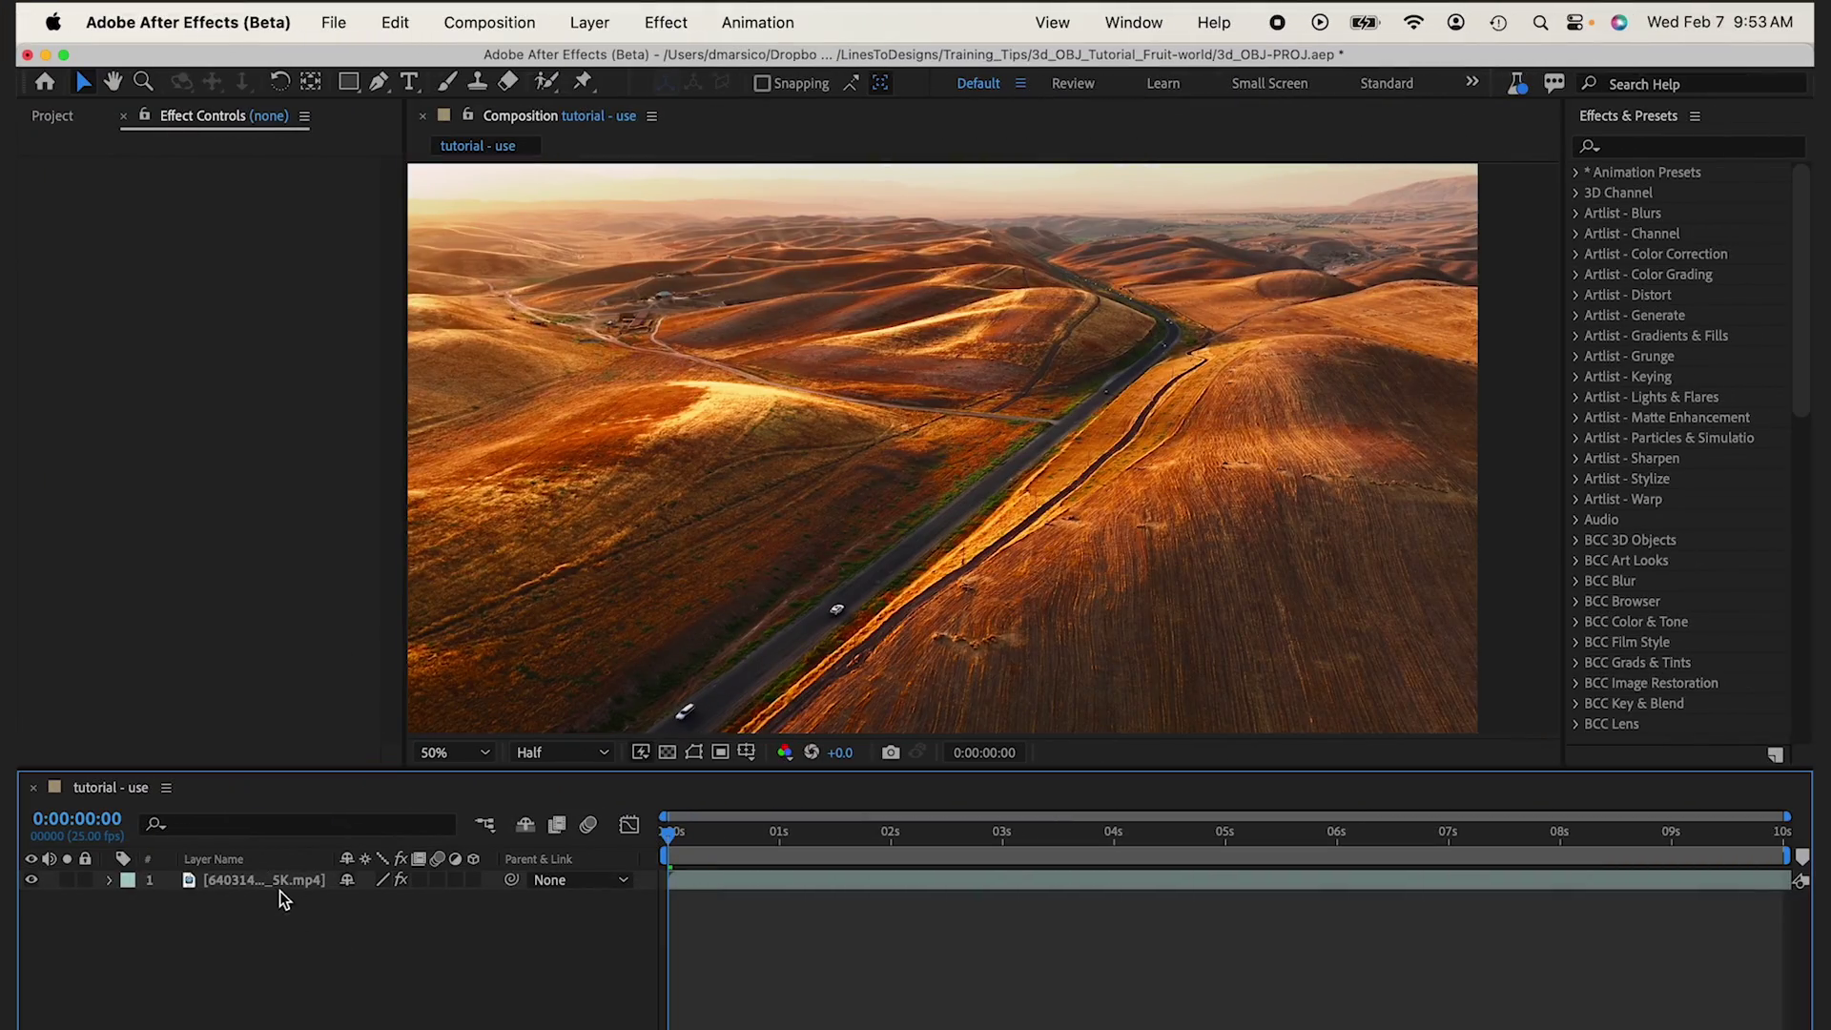
Add lime_124.obj to the timeline and set its Object Scale to 13%.
{"action": "left_click", "coordinate": [279, 880]}
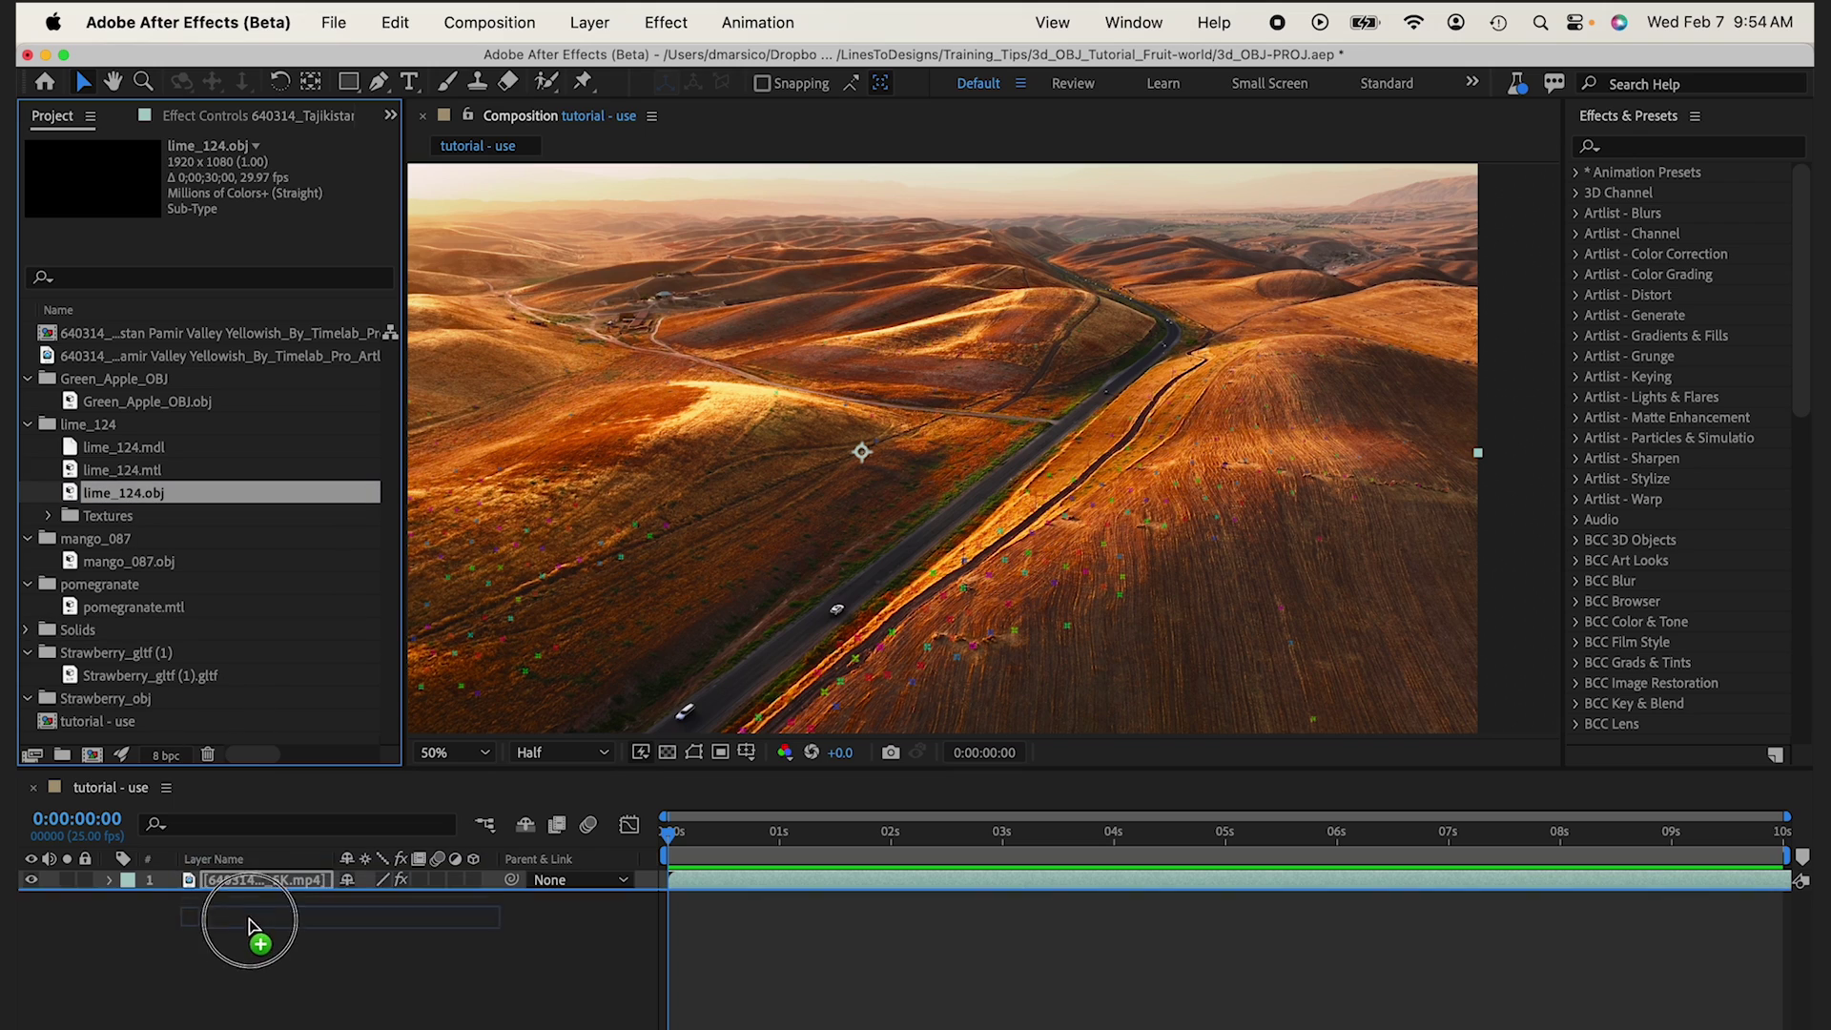
{"action": "left_click_drag", "start_coordinate": [131, 497], "coordinate": [250, 930]}
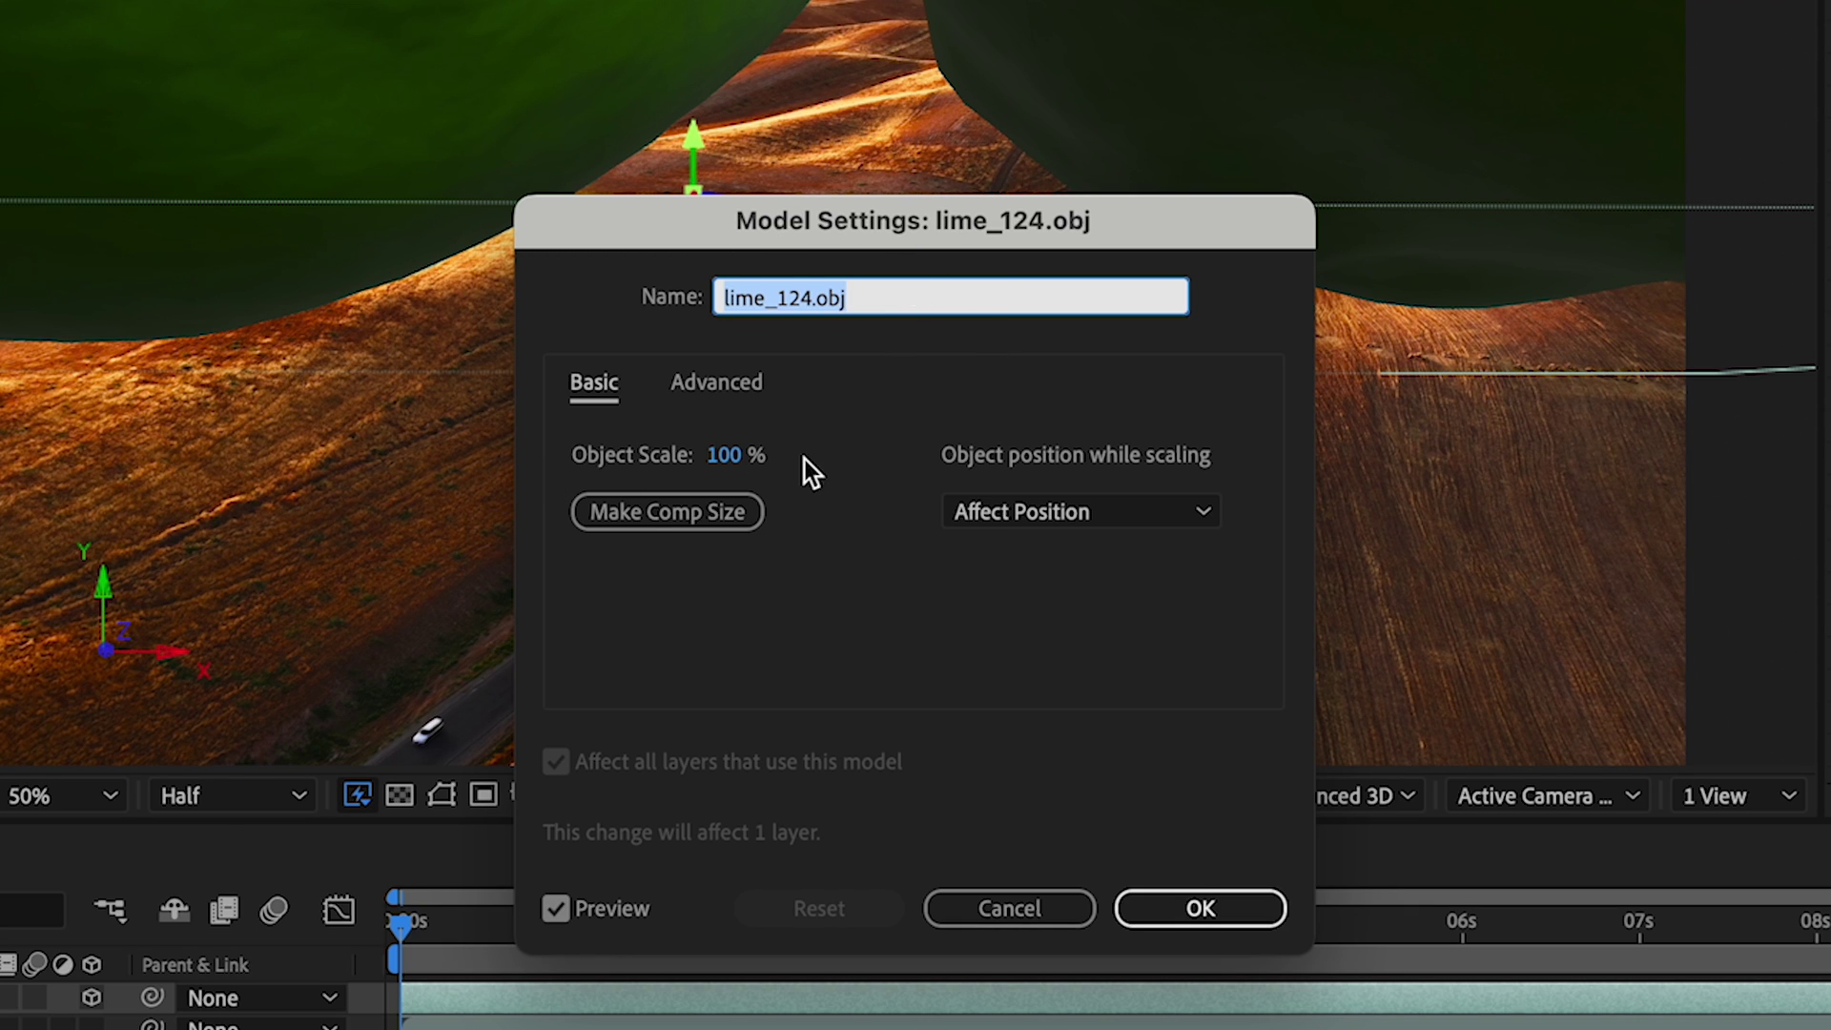
{"action": "left_click_drag", "start_coordinate": [730, 455], "coordinate": [576, 487]}
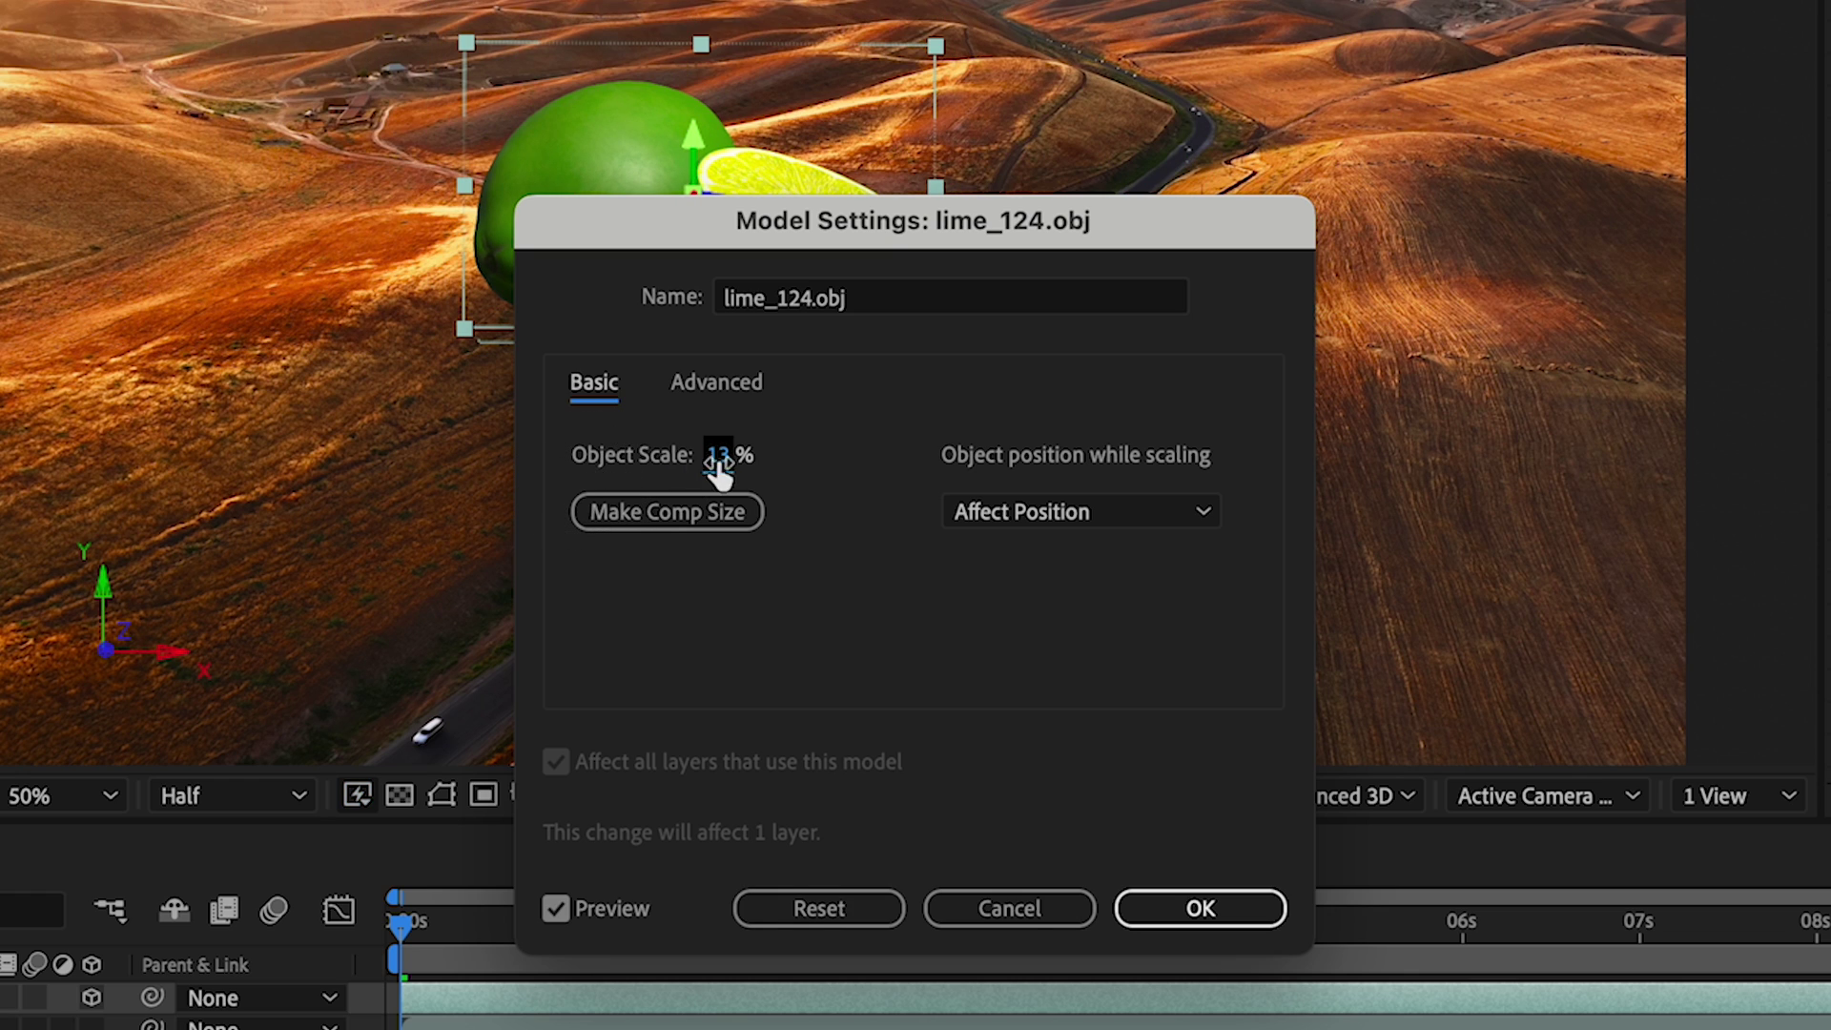
{"action": "left_click", "coordinate": [1201, 908]}
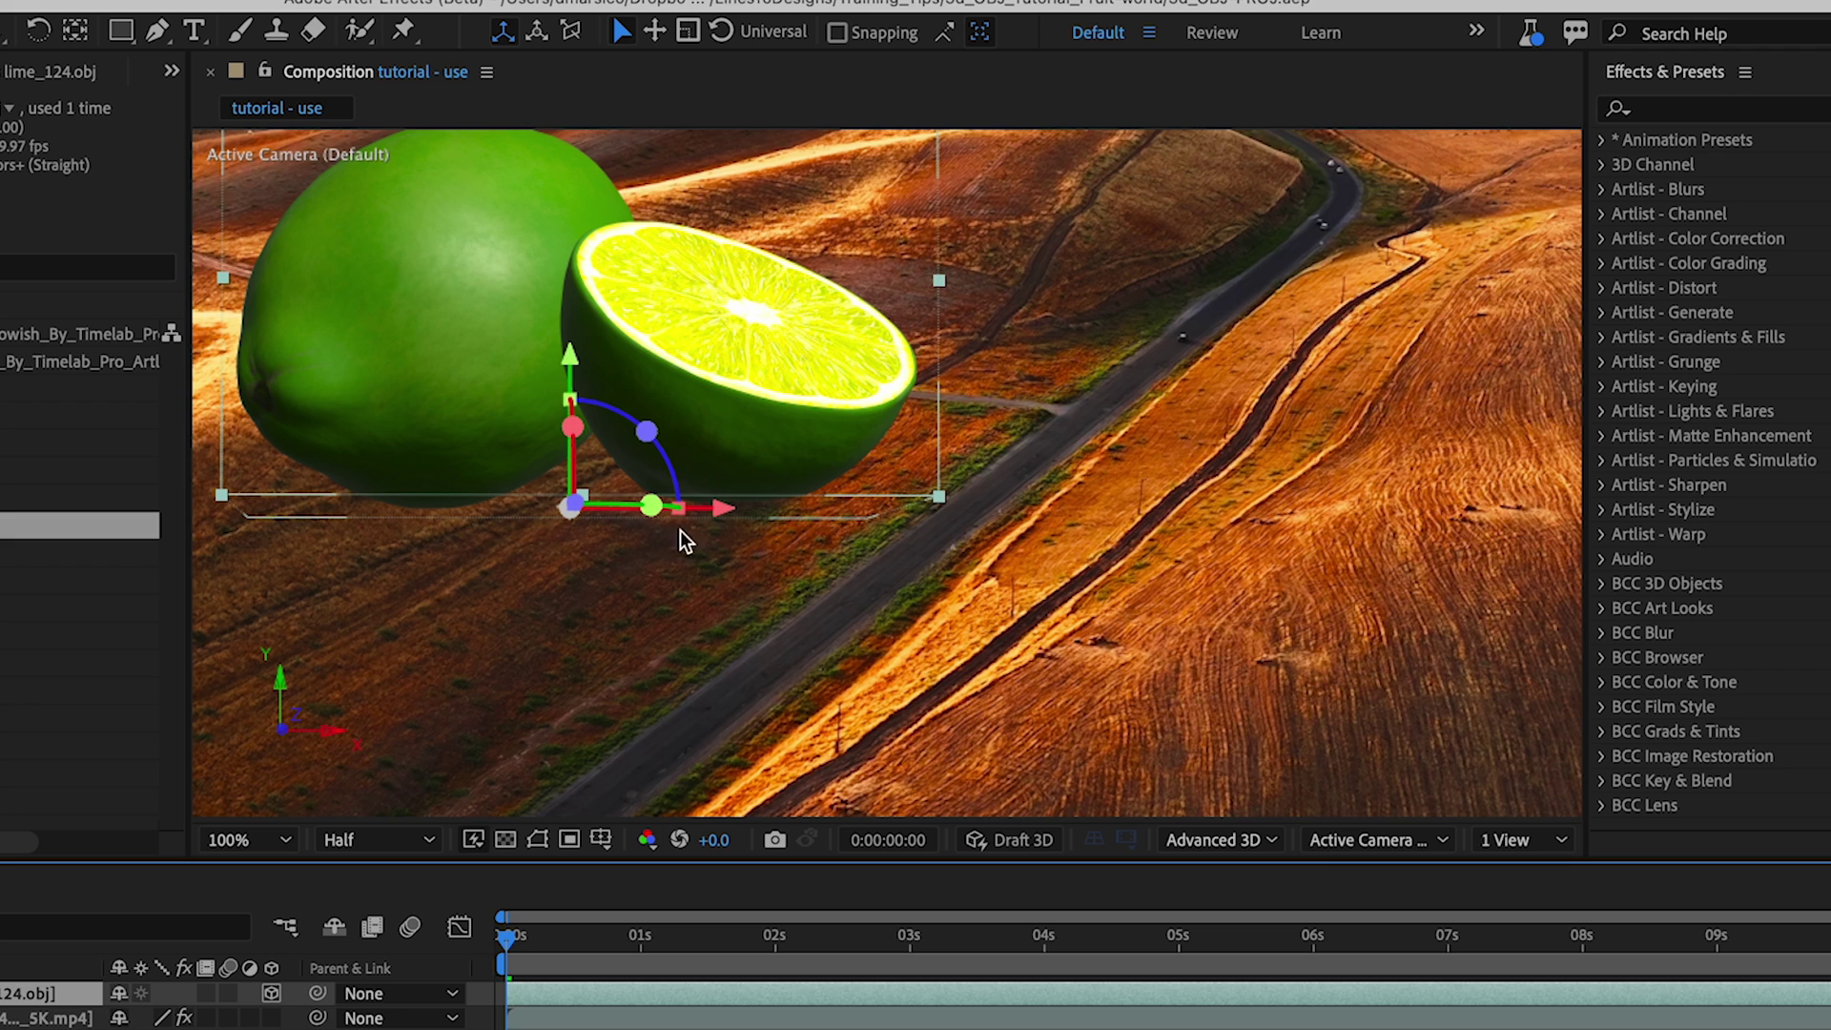
View the lime model from the Top, Left, Back and Right 3D views.
{"action": "left_click", "coordinate": [1367, 840]}
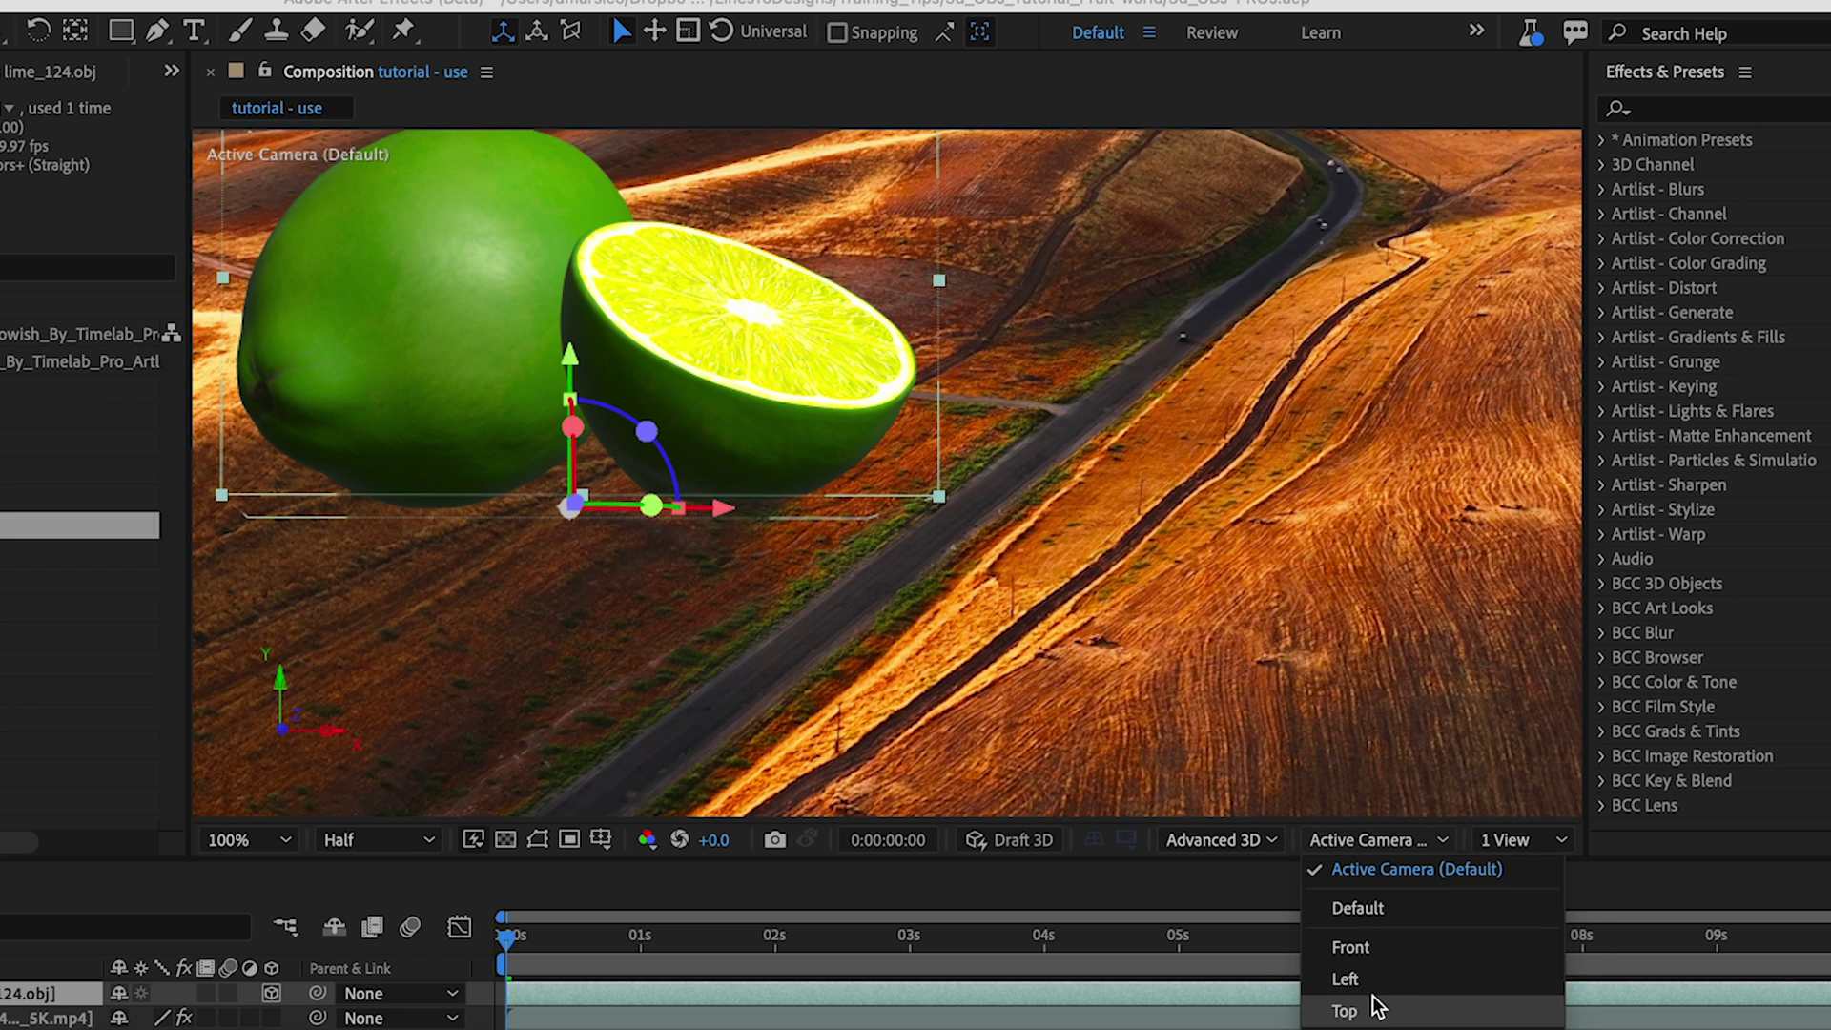
{"action": "left_click", "coordinate": [1374, 1001]}
{"action": "left_click", "coordinate": [1319, 840]}
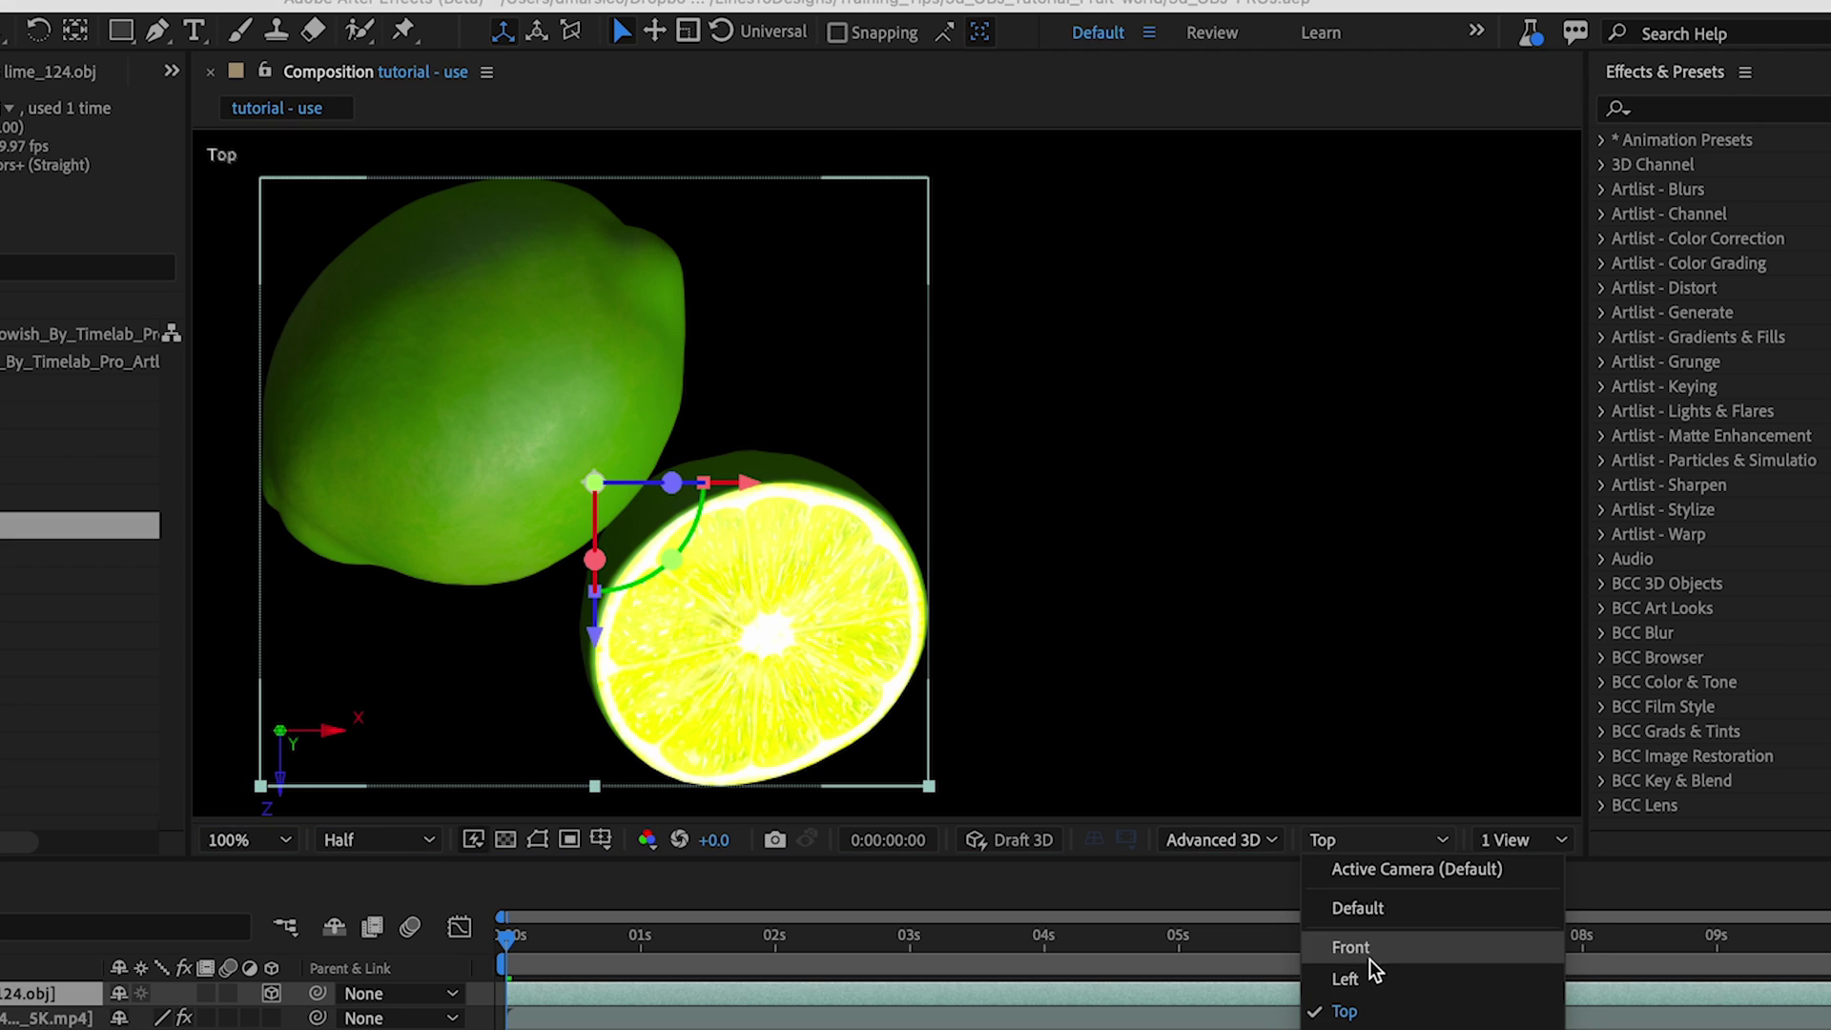
{"action": "left_click", "coordinate": [1345, 976]}
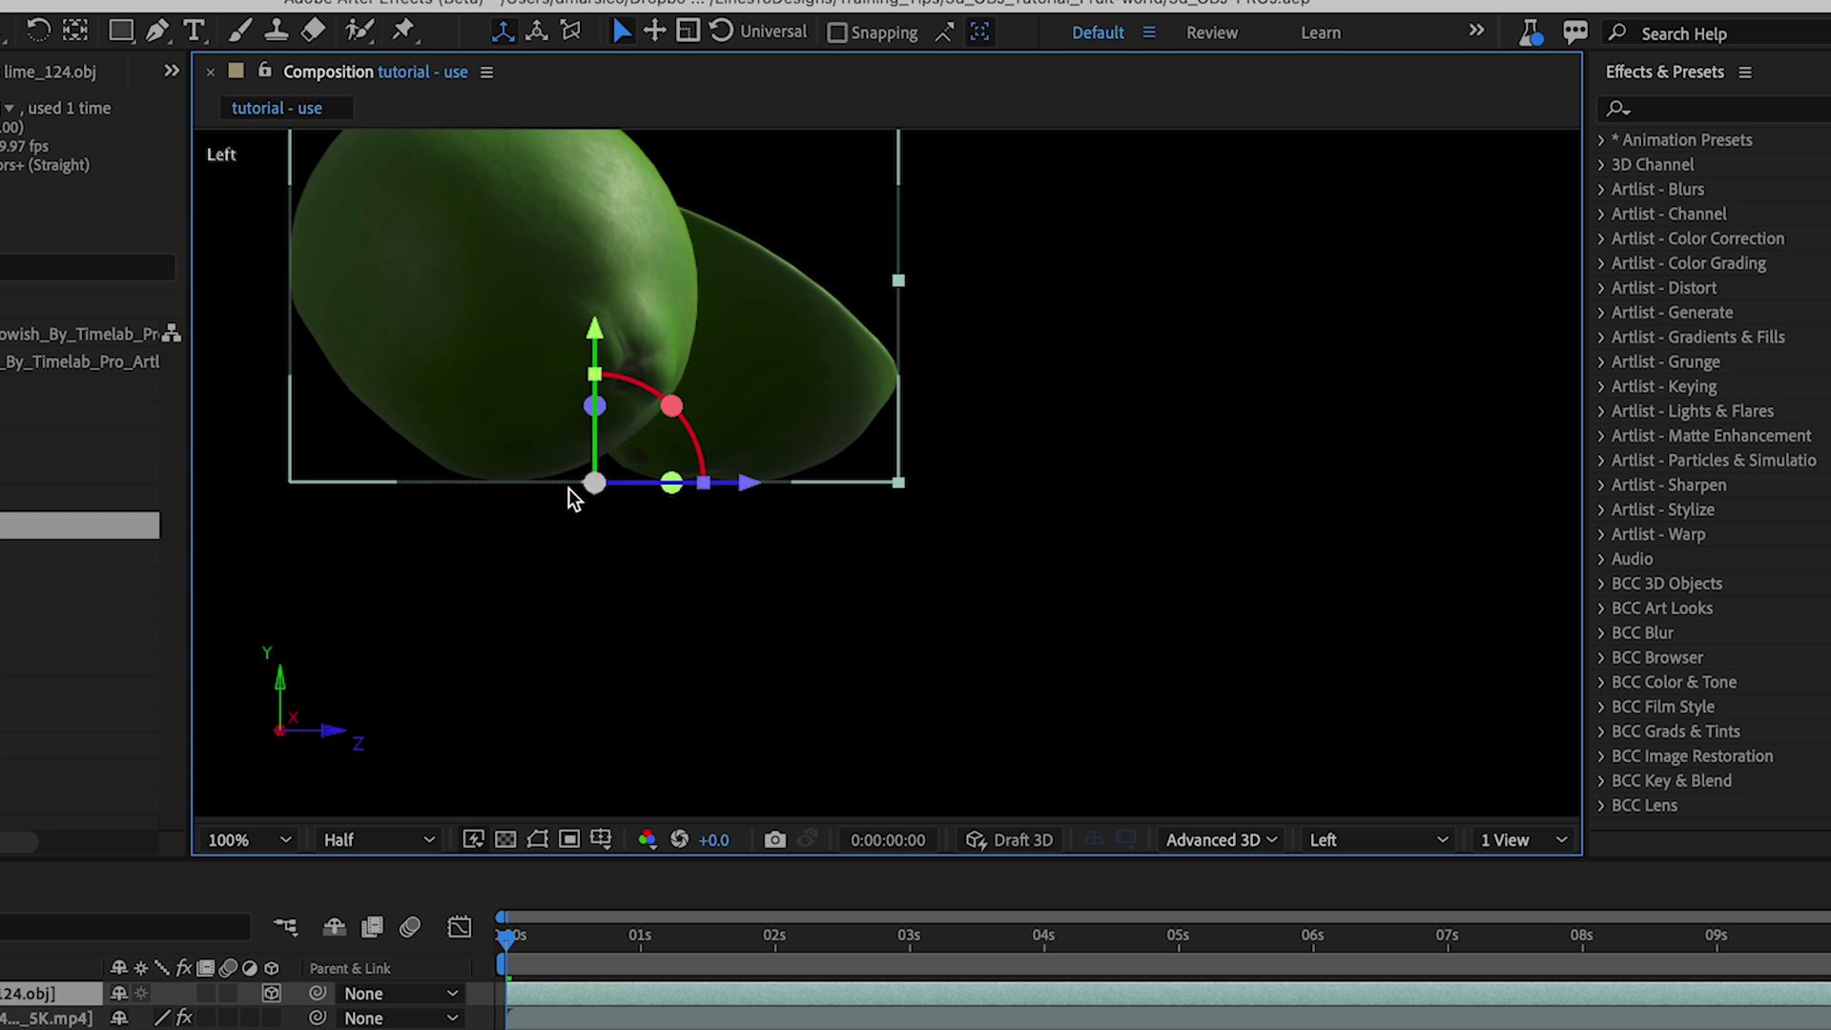
{"action": "left_click", "coordinate": [1374, 840]}
{"action": "left_click", "coordinate": [1374, 1013]}
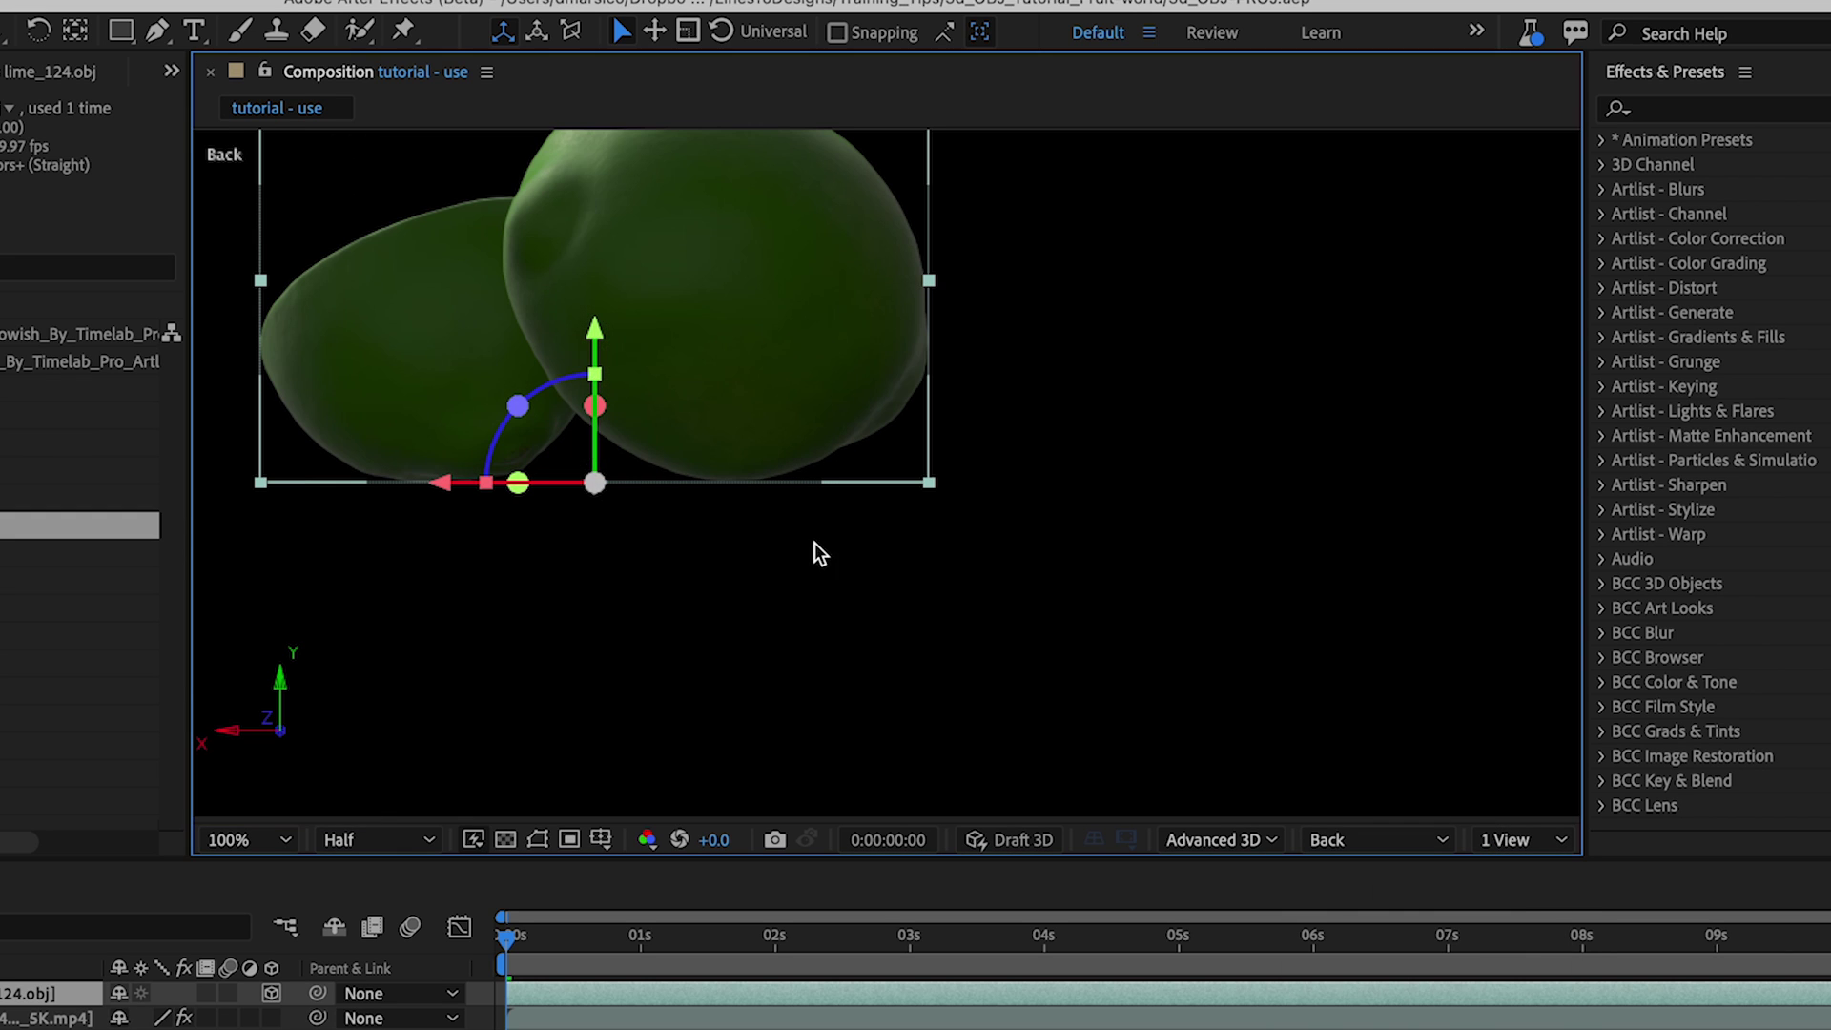
{"action": "left_click", "coordinate": [1373, 839]}
{"action": "left_click", "coordinate": [1374, 1024]}
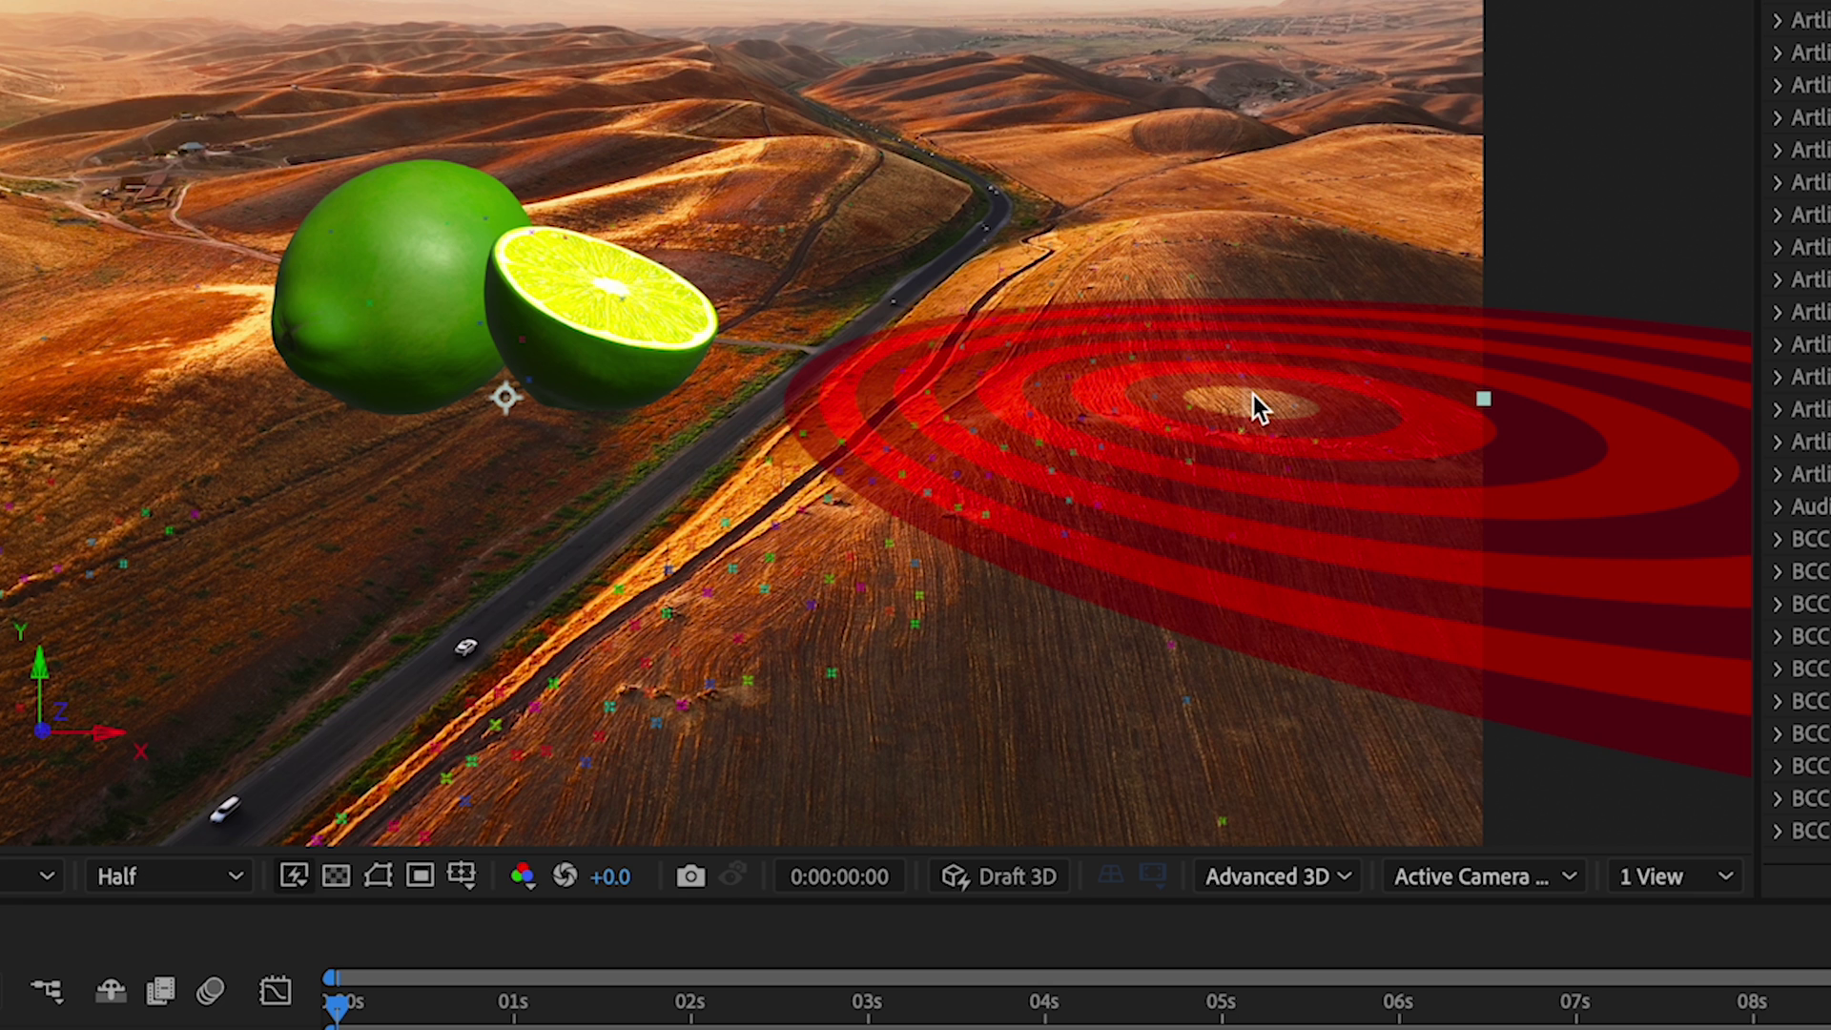
Create a track null and camera at the ground target and expand the null's Transform.
{"action": "right_click", "coordinate": [1253, 395]}
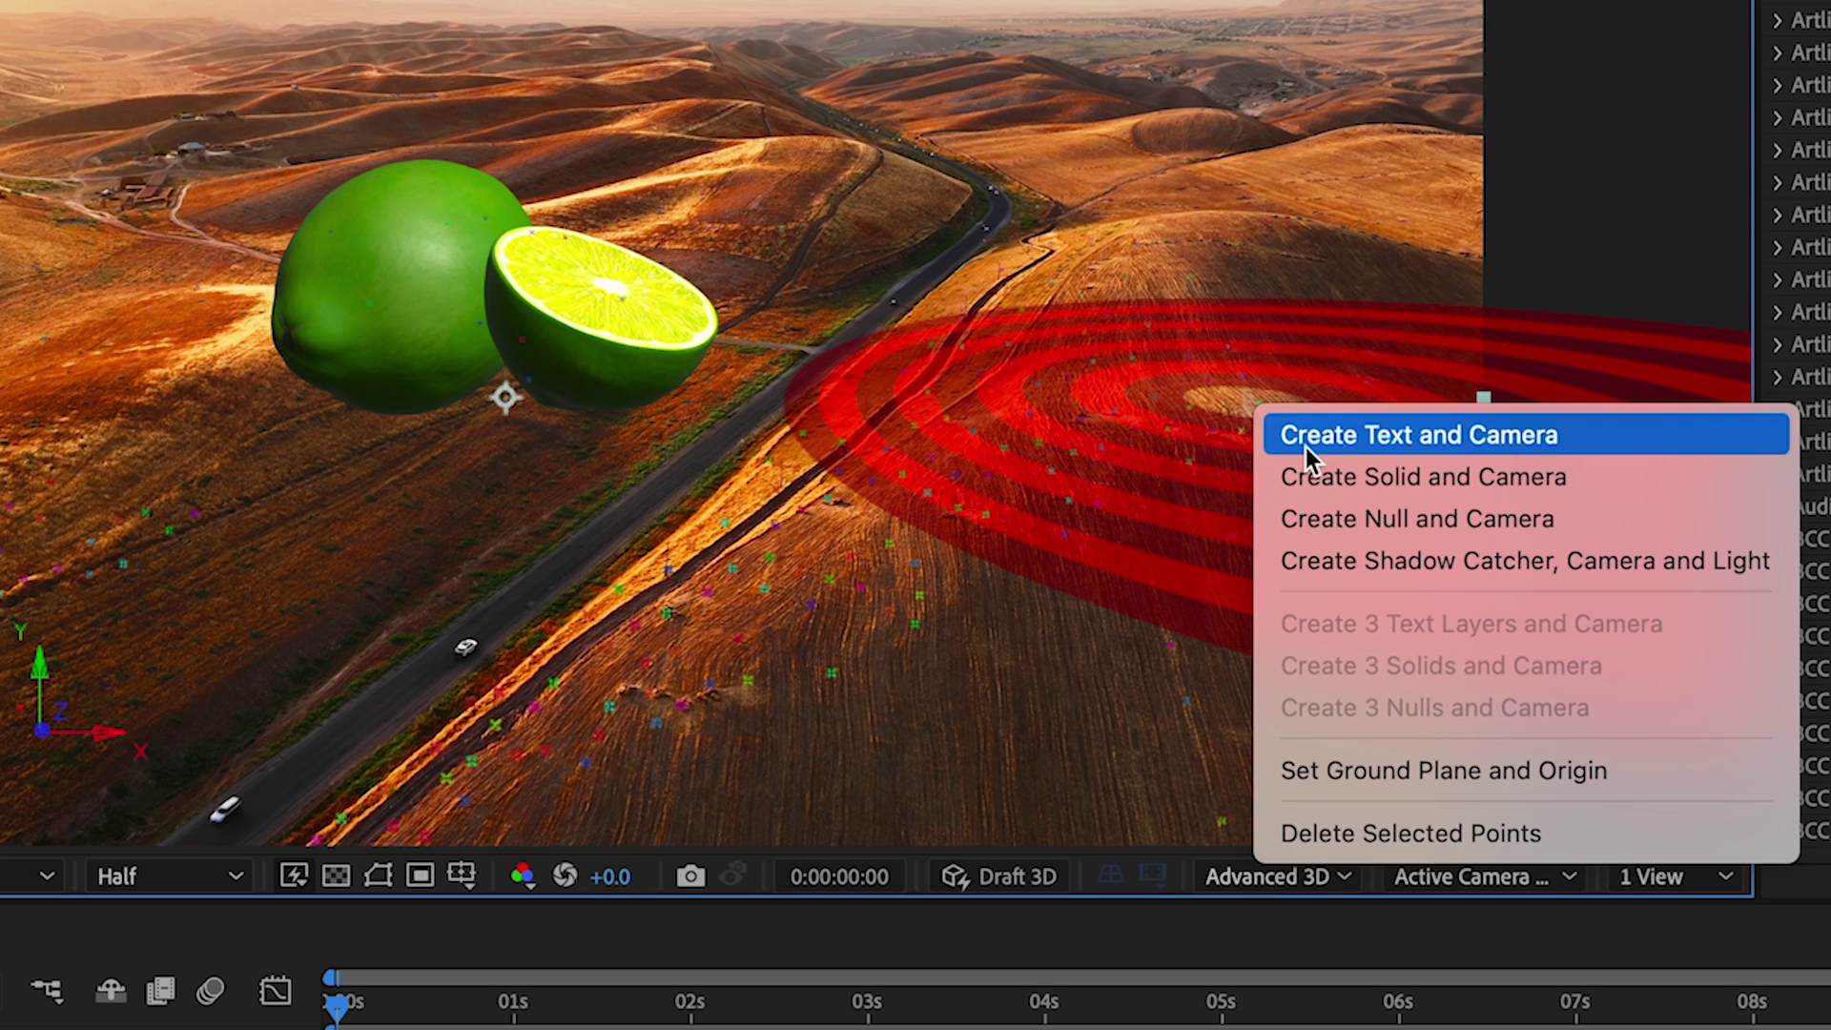
{"action": "left_click", "coordinate": [1345, 518]}
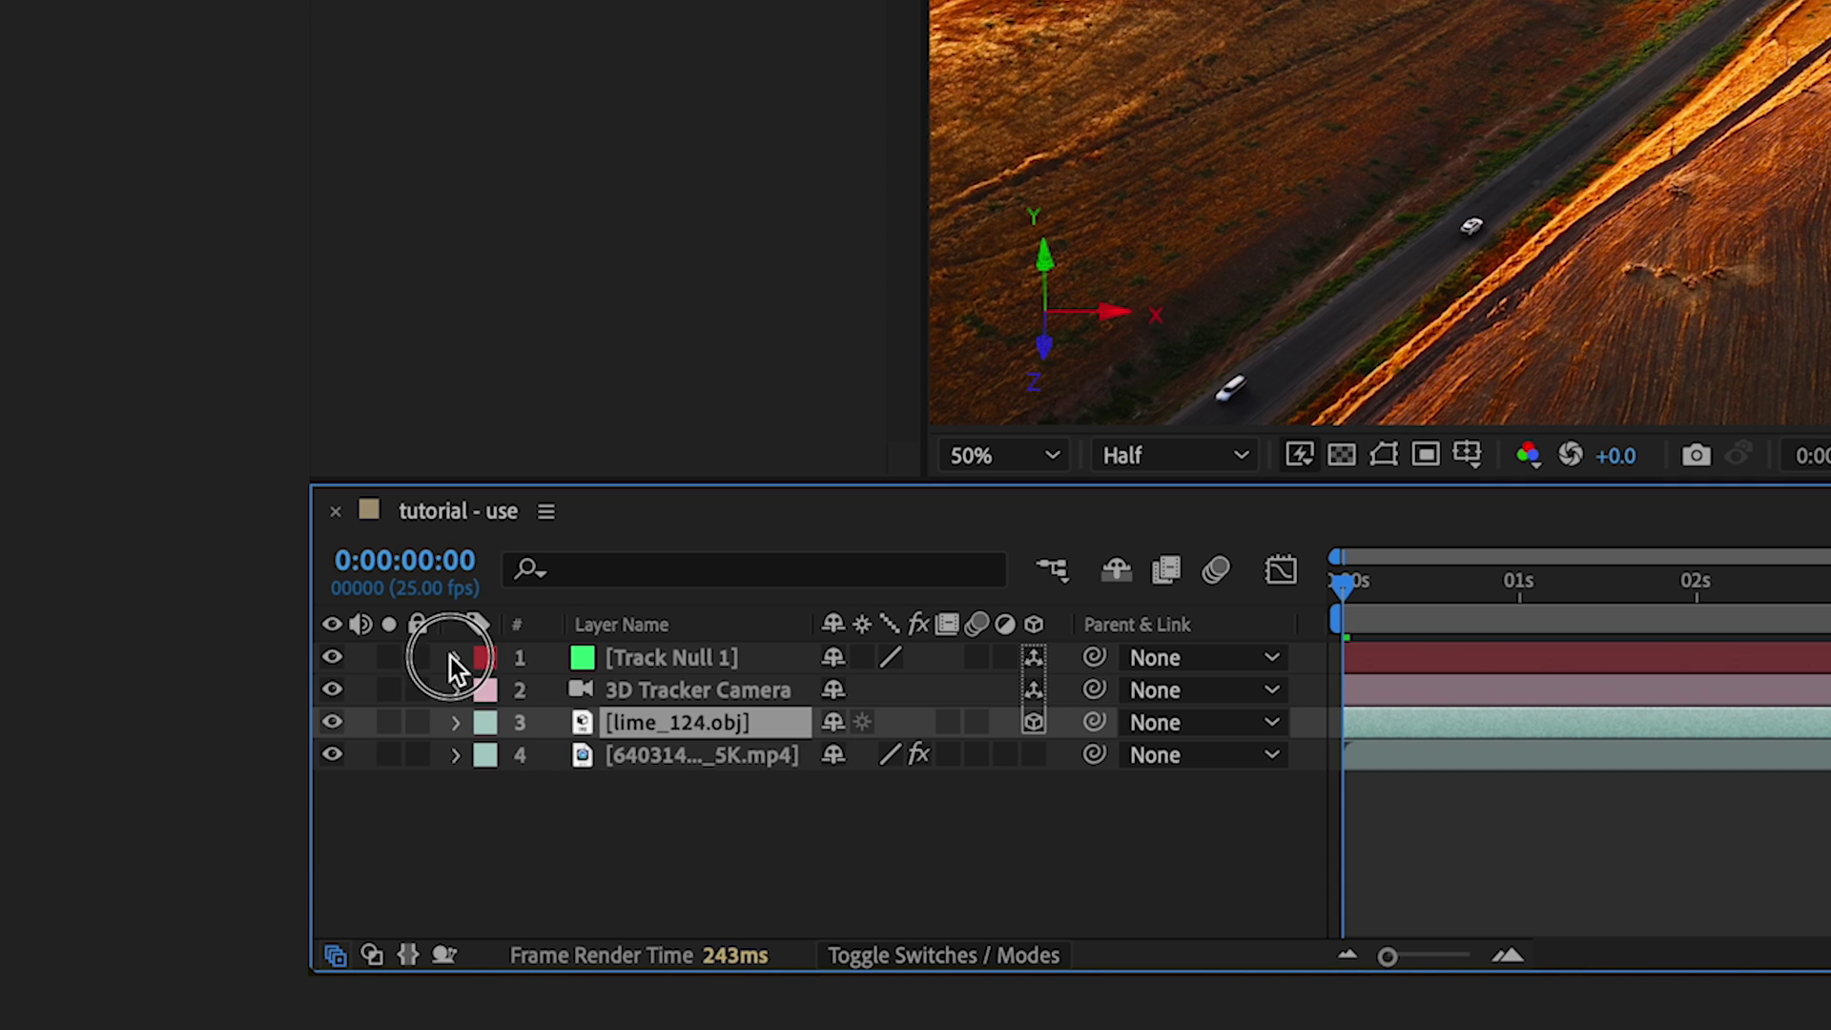
{"action": "left_click", "coordinate": [455, 657]}
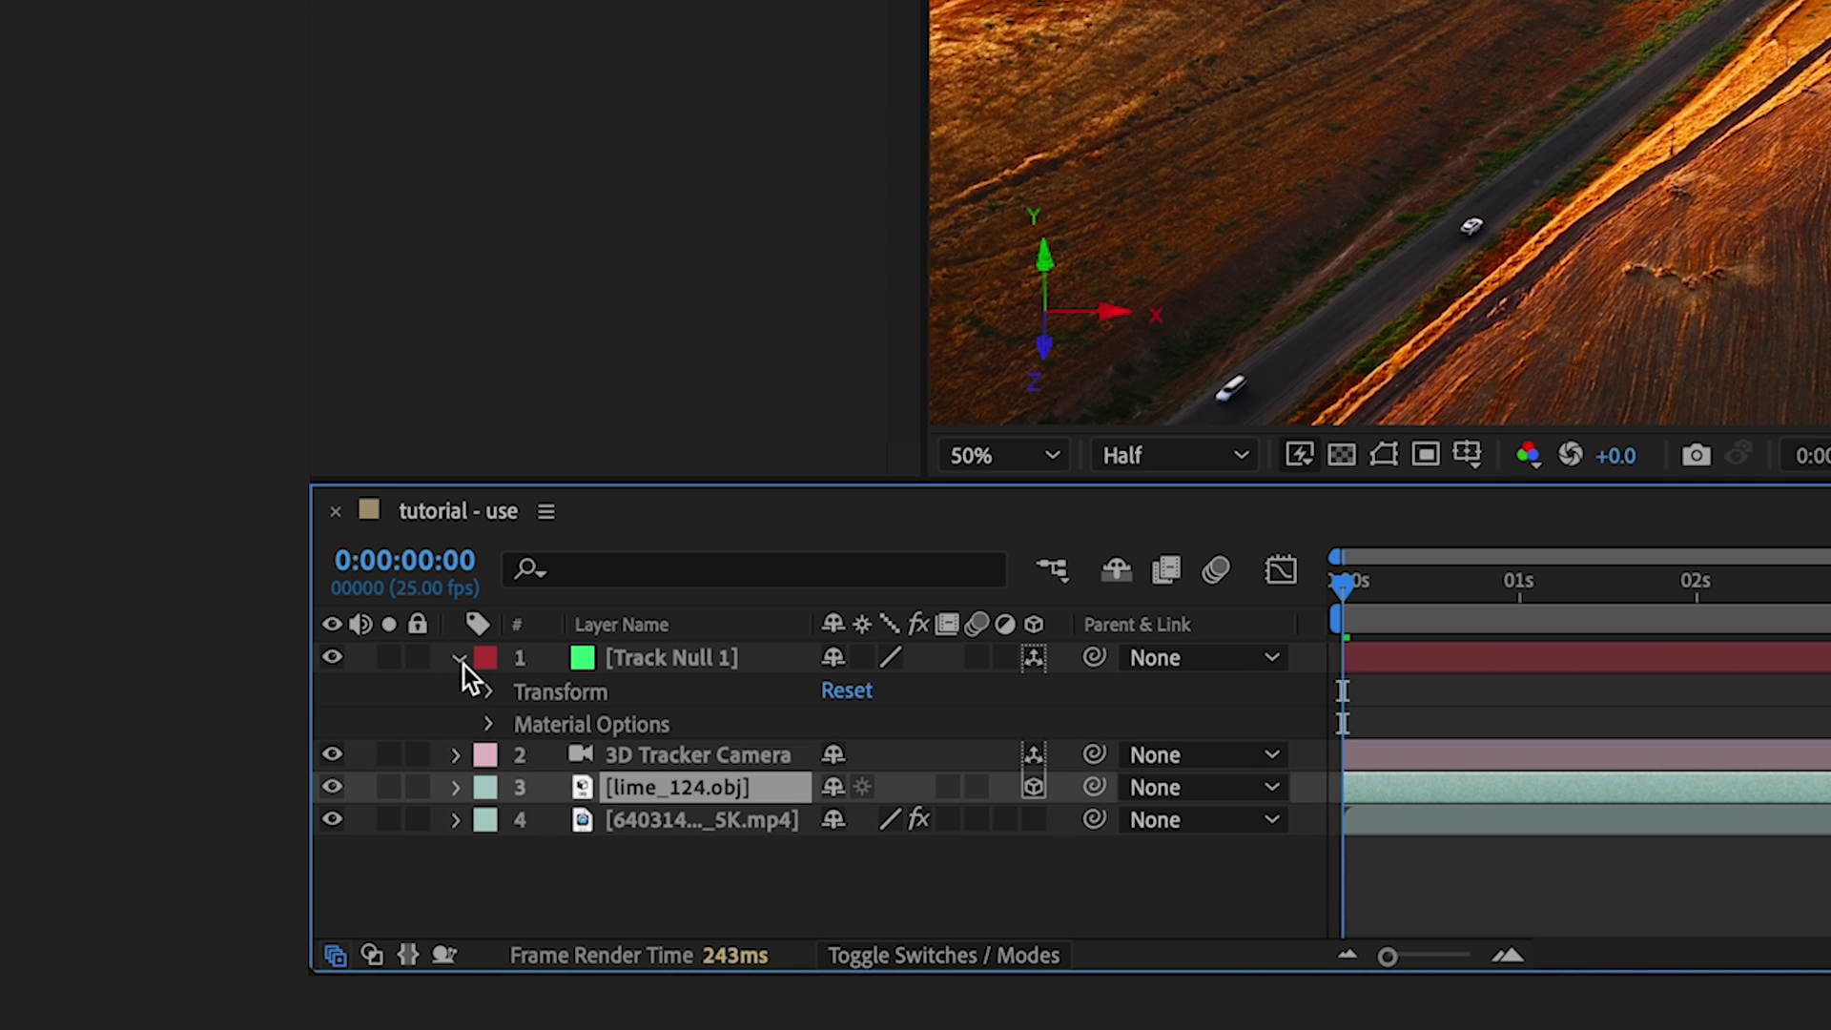
{"action": "left_click", "coordinate": [488, 691]}
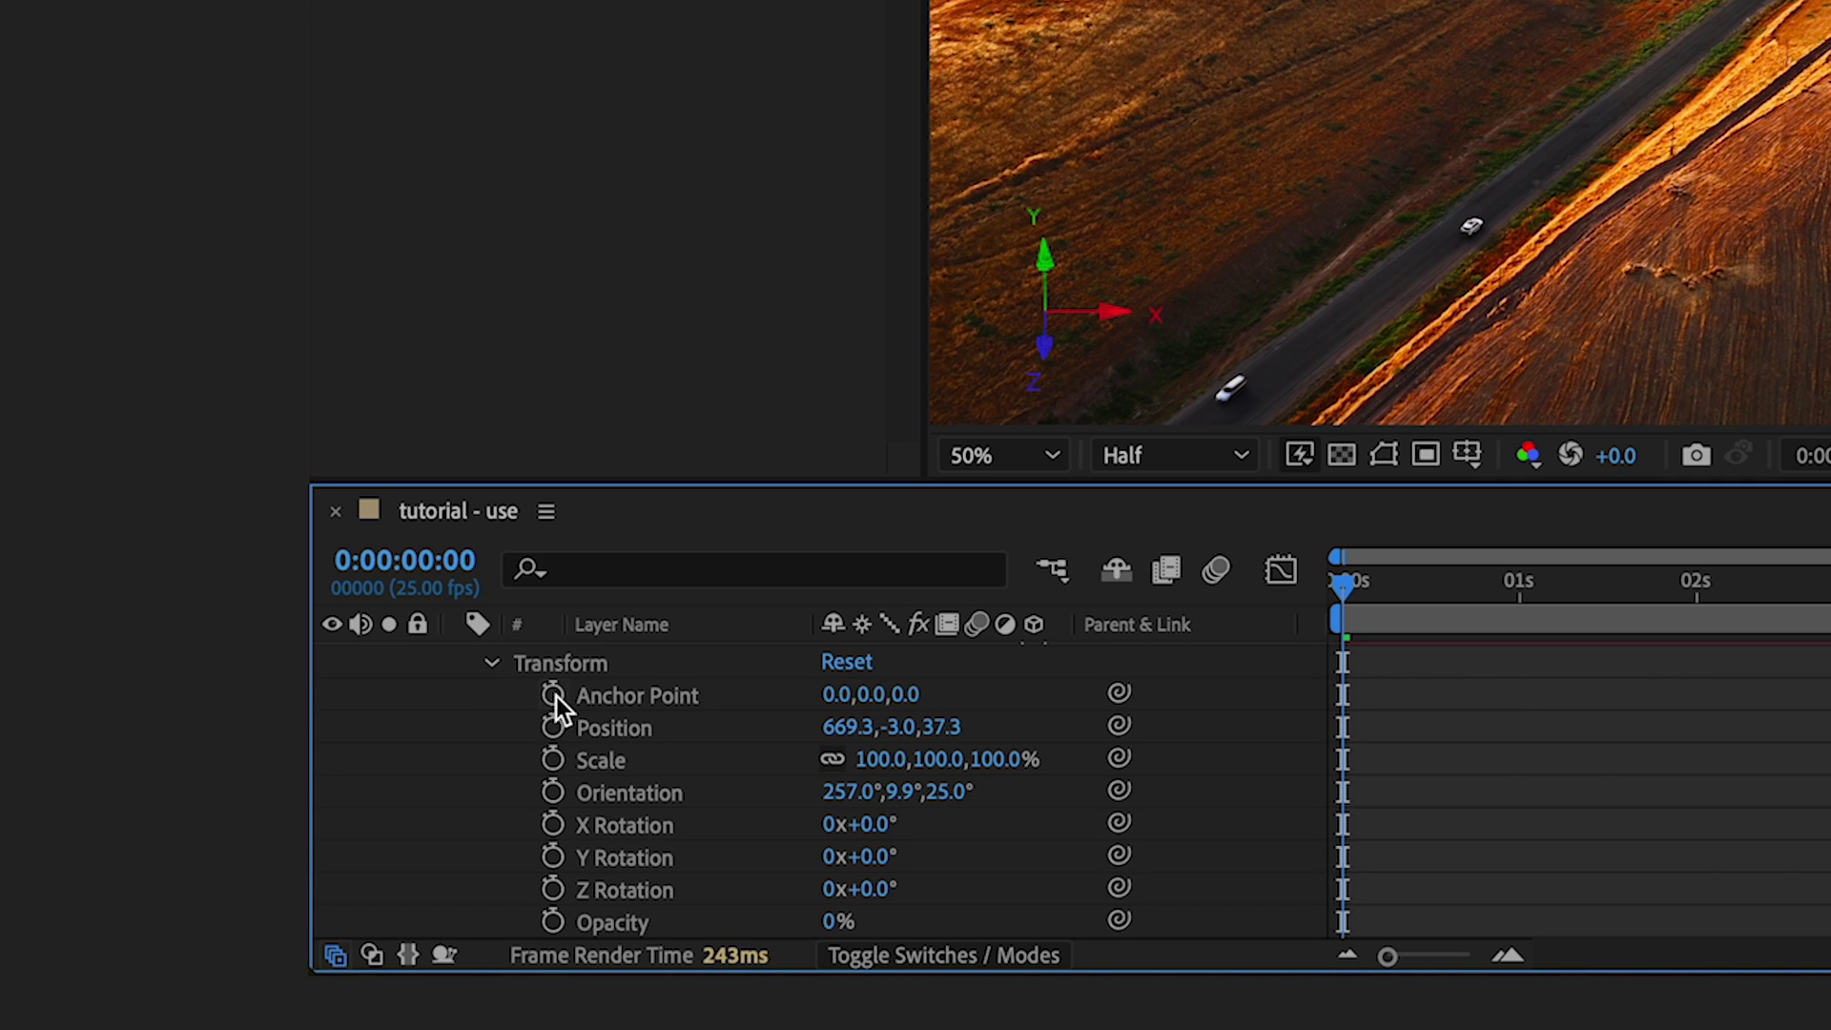
Select Track Null 1's Anchor Point, Position and Scale, then select the lime layer.
{"action": "left_click", "coordinate": [623, 695]}
{"action": "left_click", "coordinate": [630, 729], "text": "shift"}
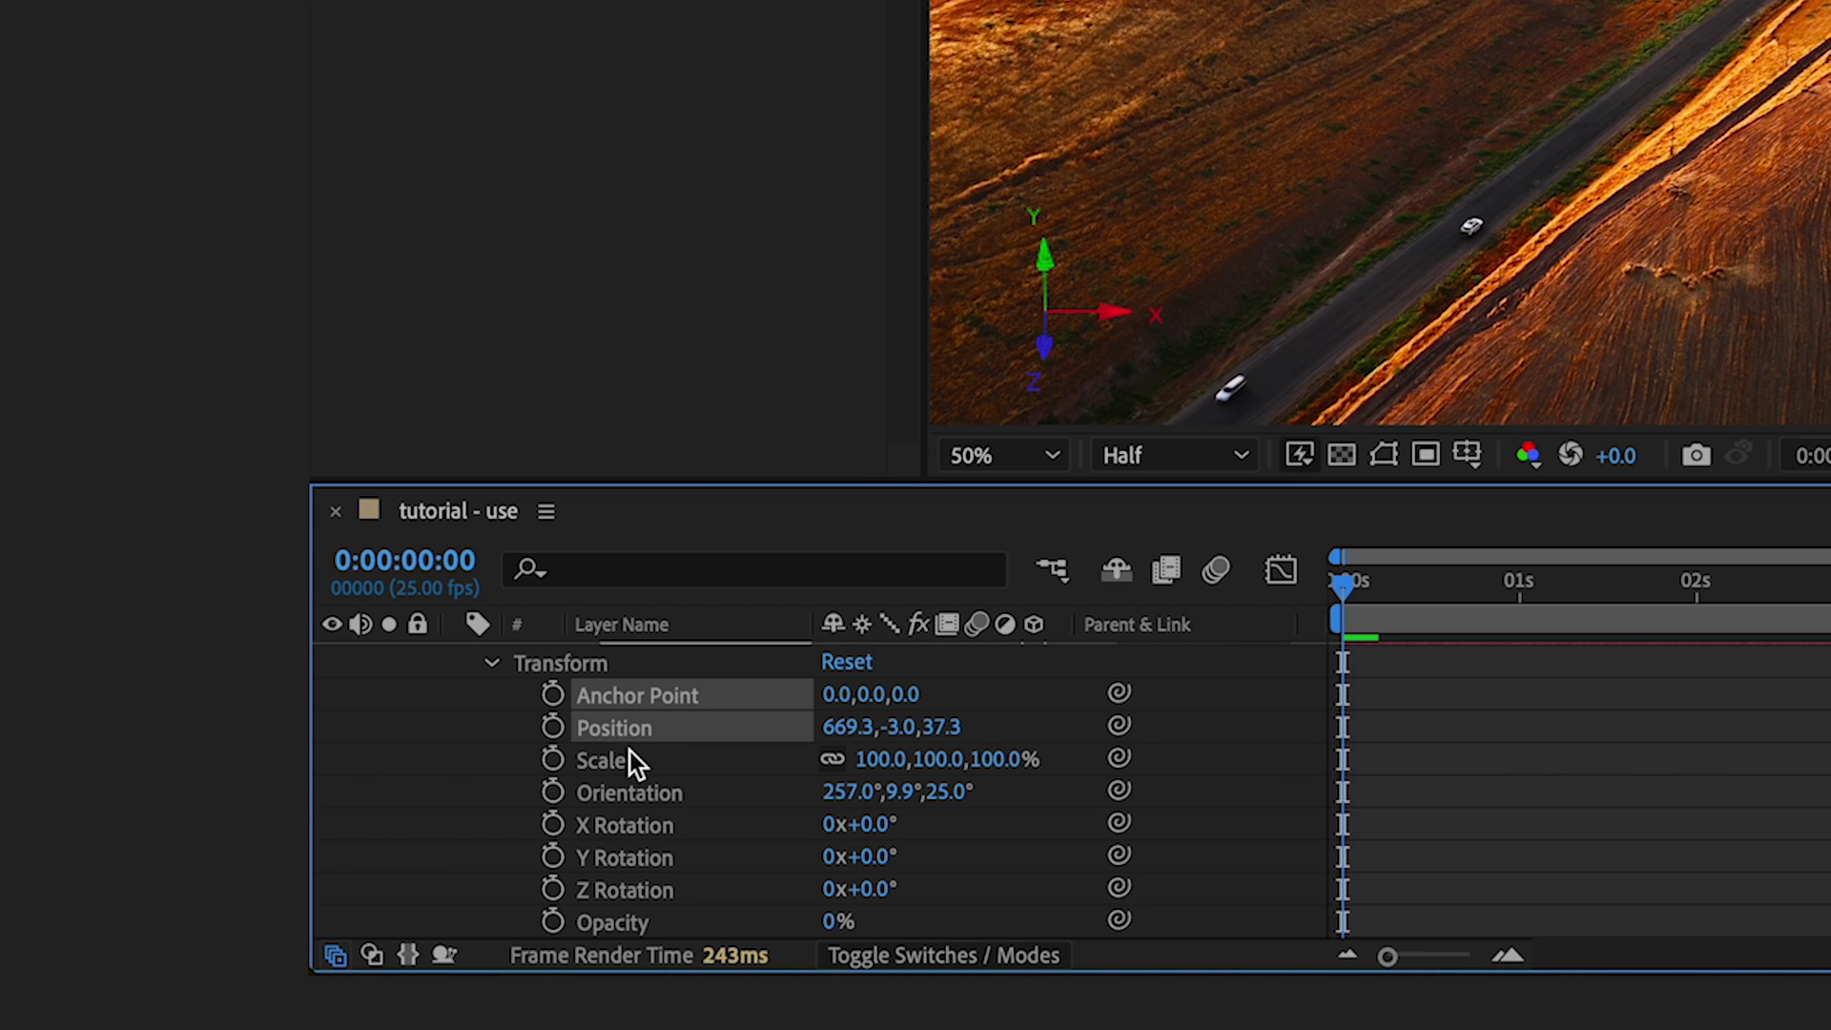
{"action": "left_click", "coordinate": [658, 759], "text": "shift"}
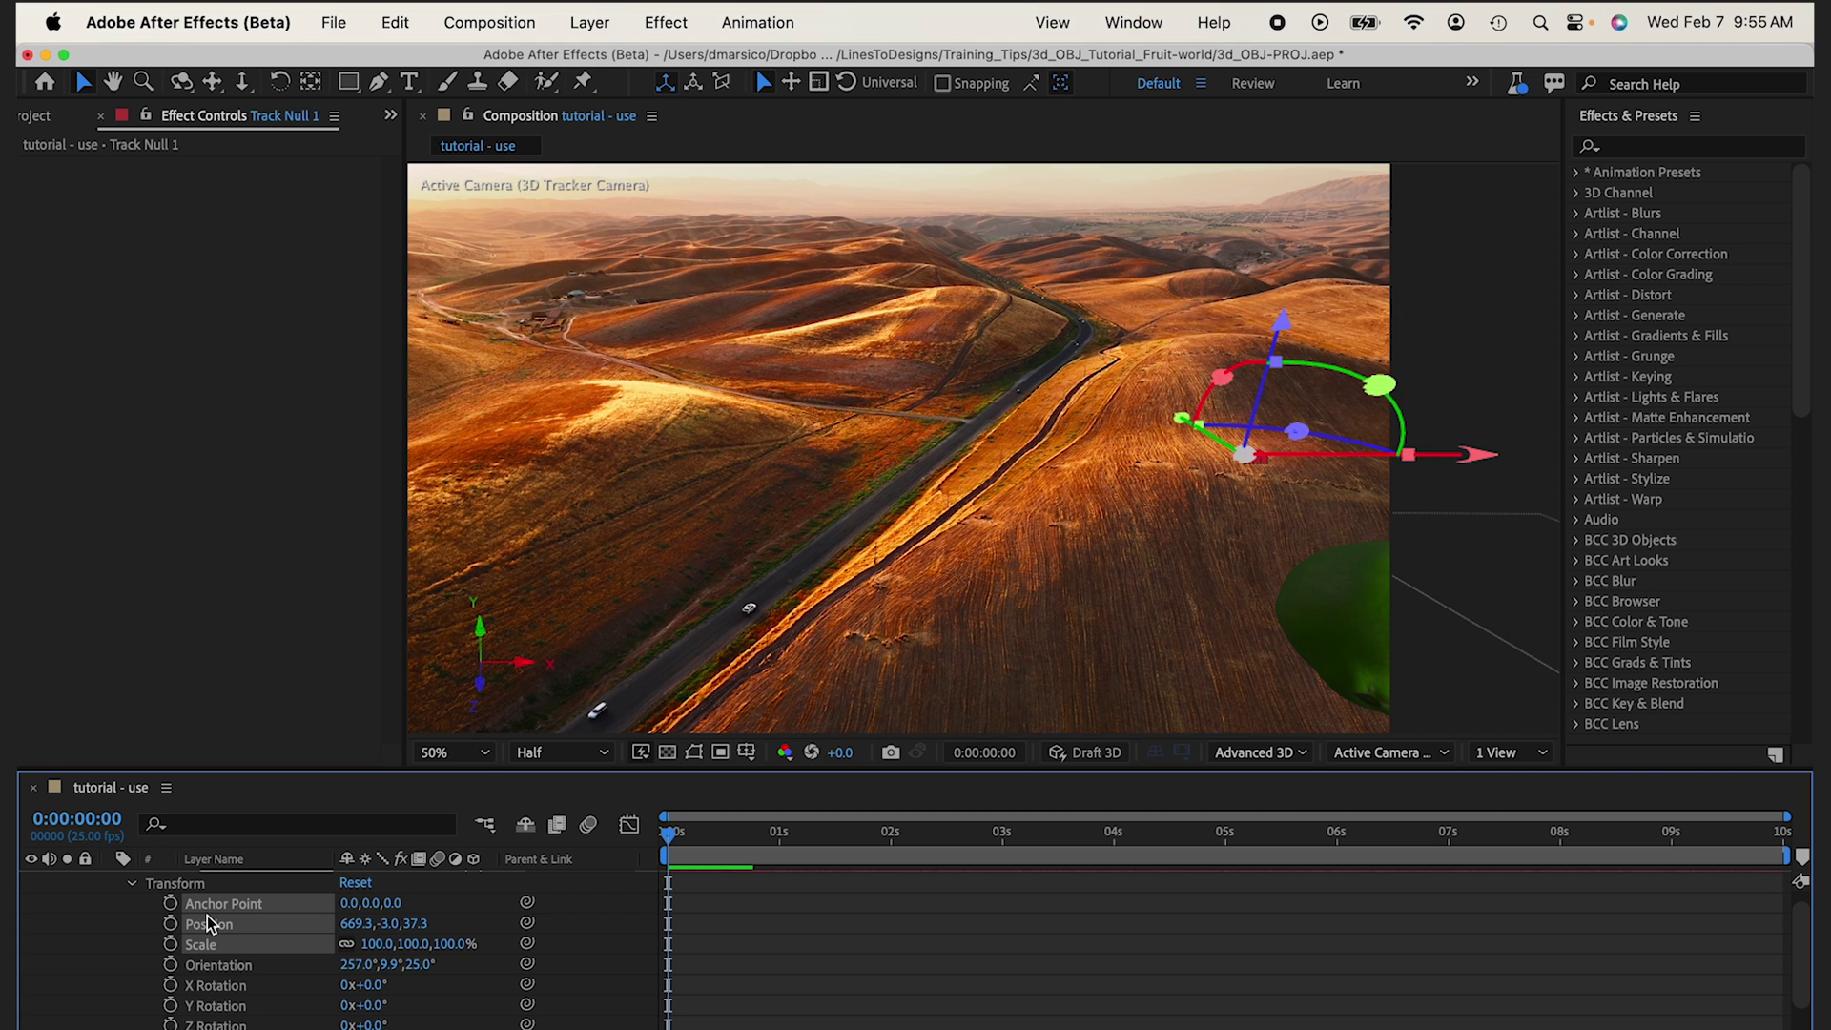
{"action": "scroll", "coordinate": [172, 937], "scroll_direction": "up", "scroll_amount": 1}
{"action": "left_click", "coordinate": [110, 880]}
{"action": "left_click", "coordinate": [251, 921]}
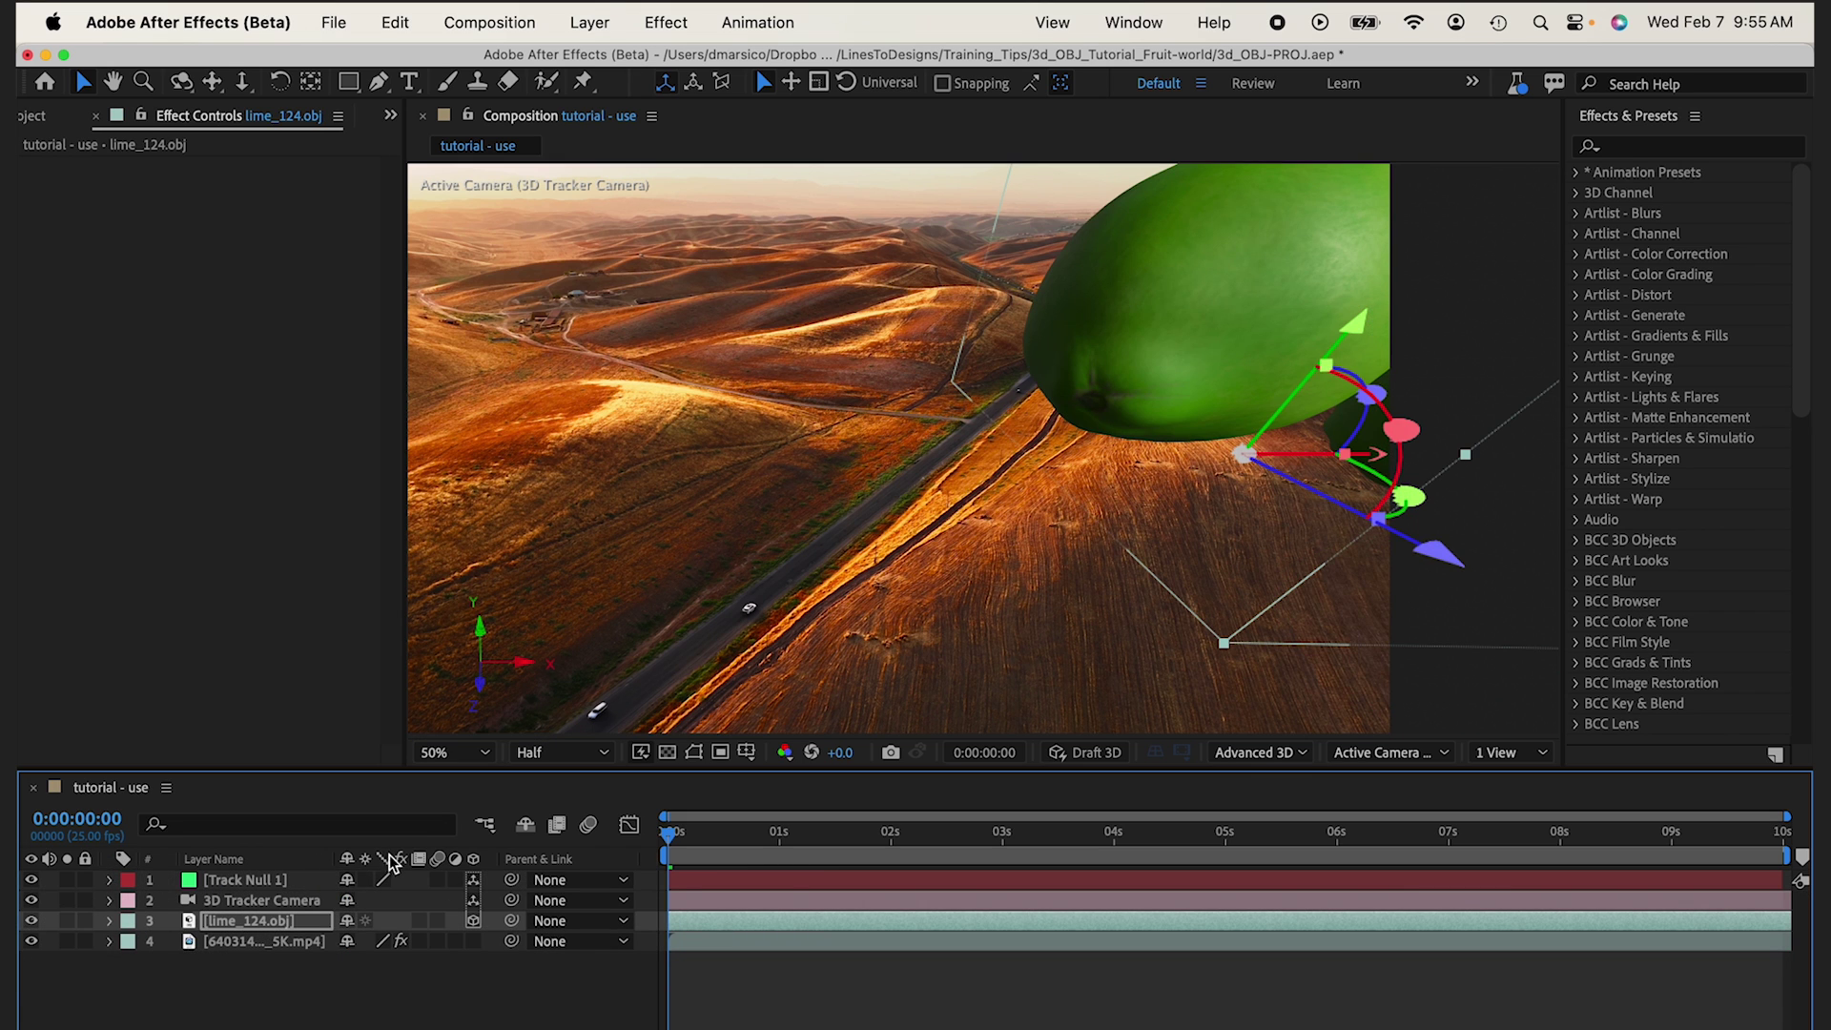
Rotate the lime's orientation, scale it to about 51%, and check the tracking across frames.
{"action": "key", "text": "r"}
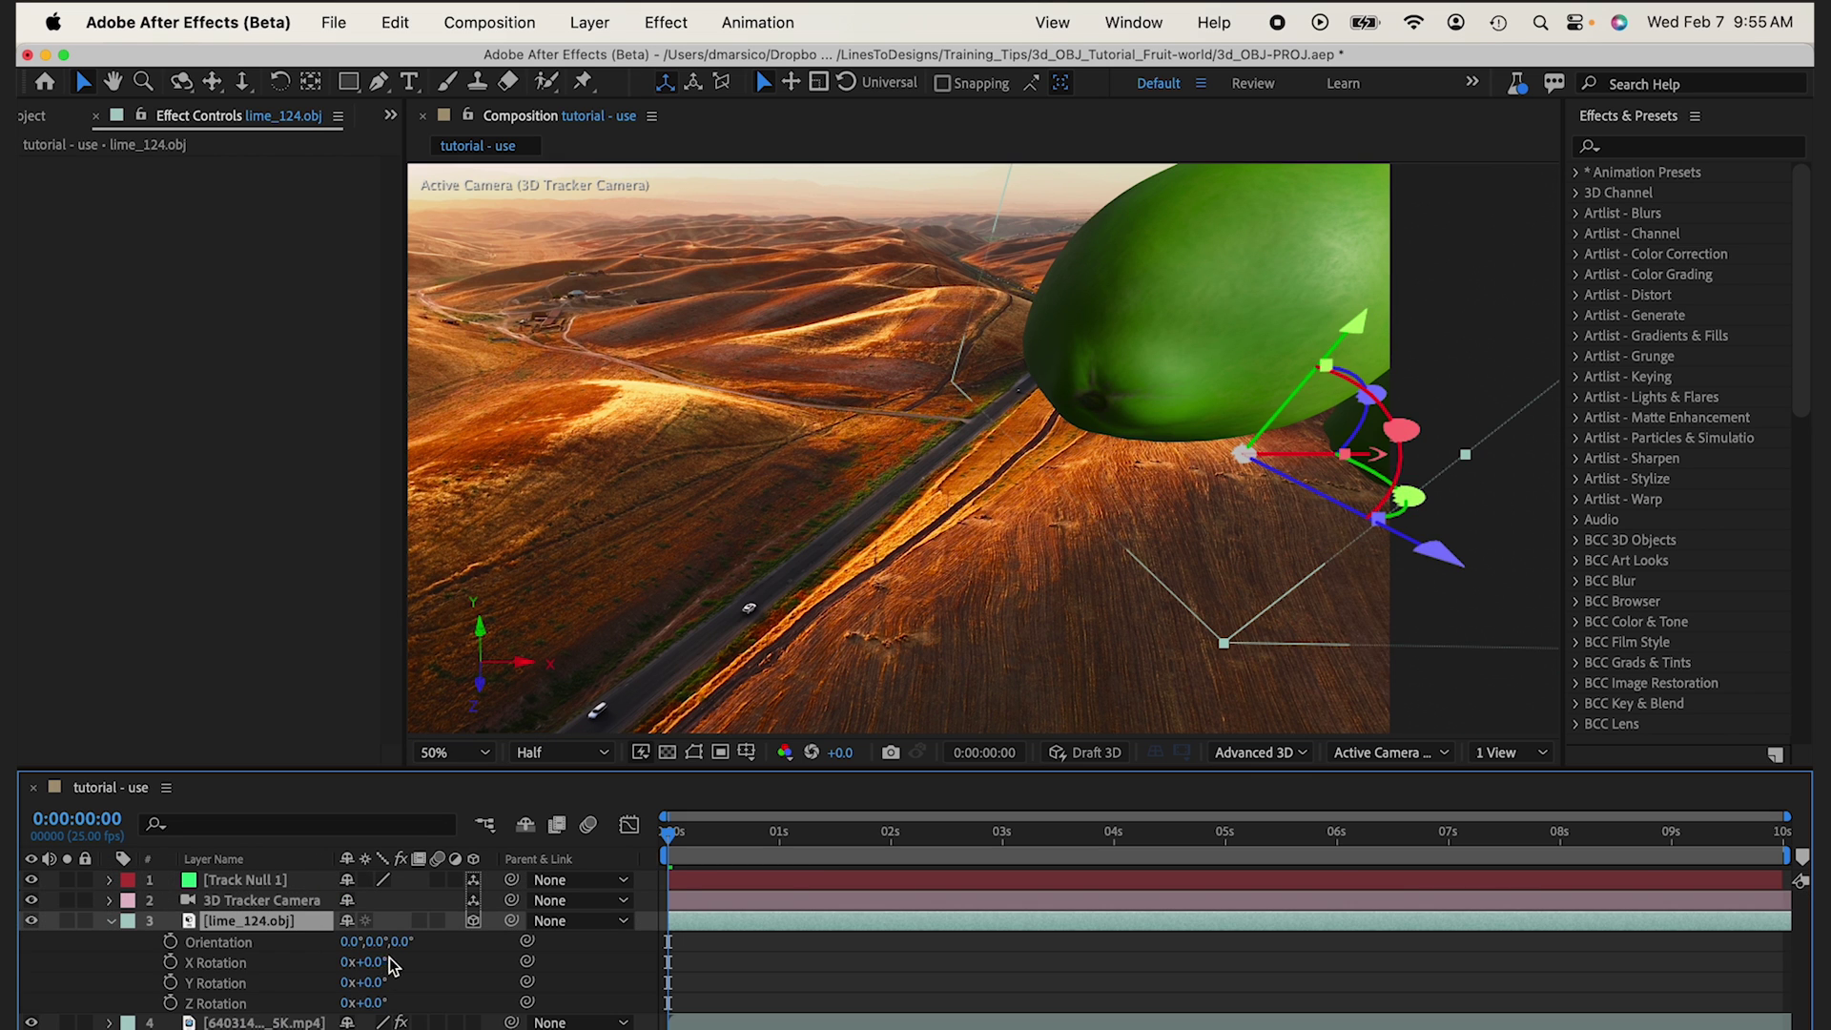
{"action": "mouse_move", "coordinate": [375, 942]}
{"action": "left_mouse_down"}
{"action": "mouse_move", "coordinate": [487, 885]}
{"action": "mouse_move", "coordinate": [601, 858]}
{"action": "left_mouse_up"}
{"action": "key", "text": "s"}
{"action": "left_click_drag", "start_coordinate": [375, 942], "coordinate": [330, 951]}
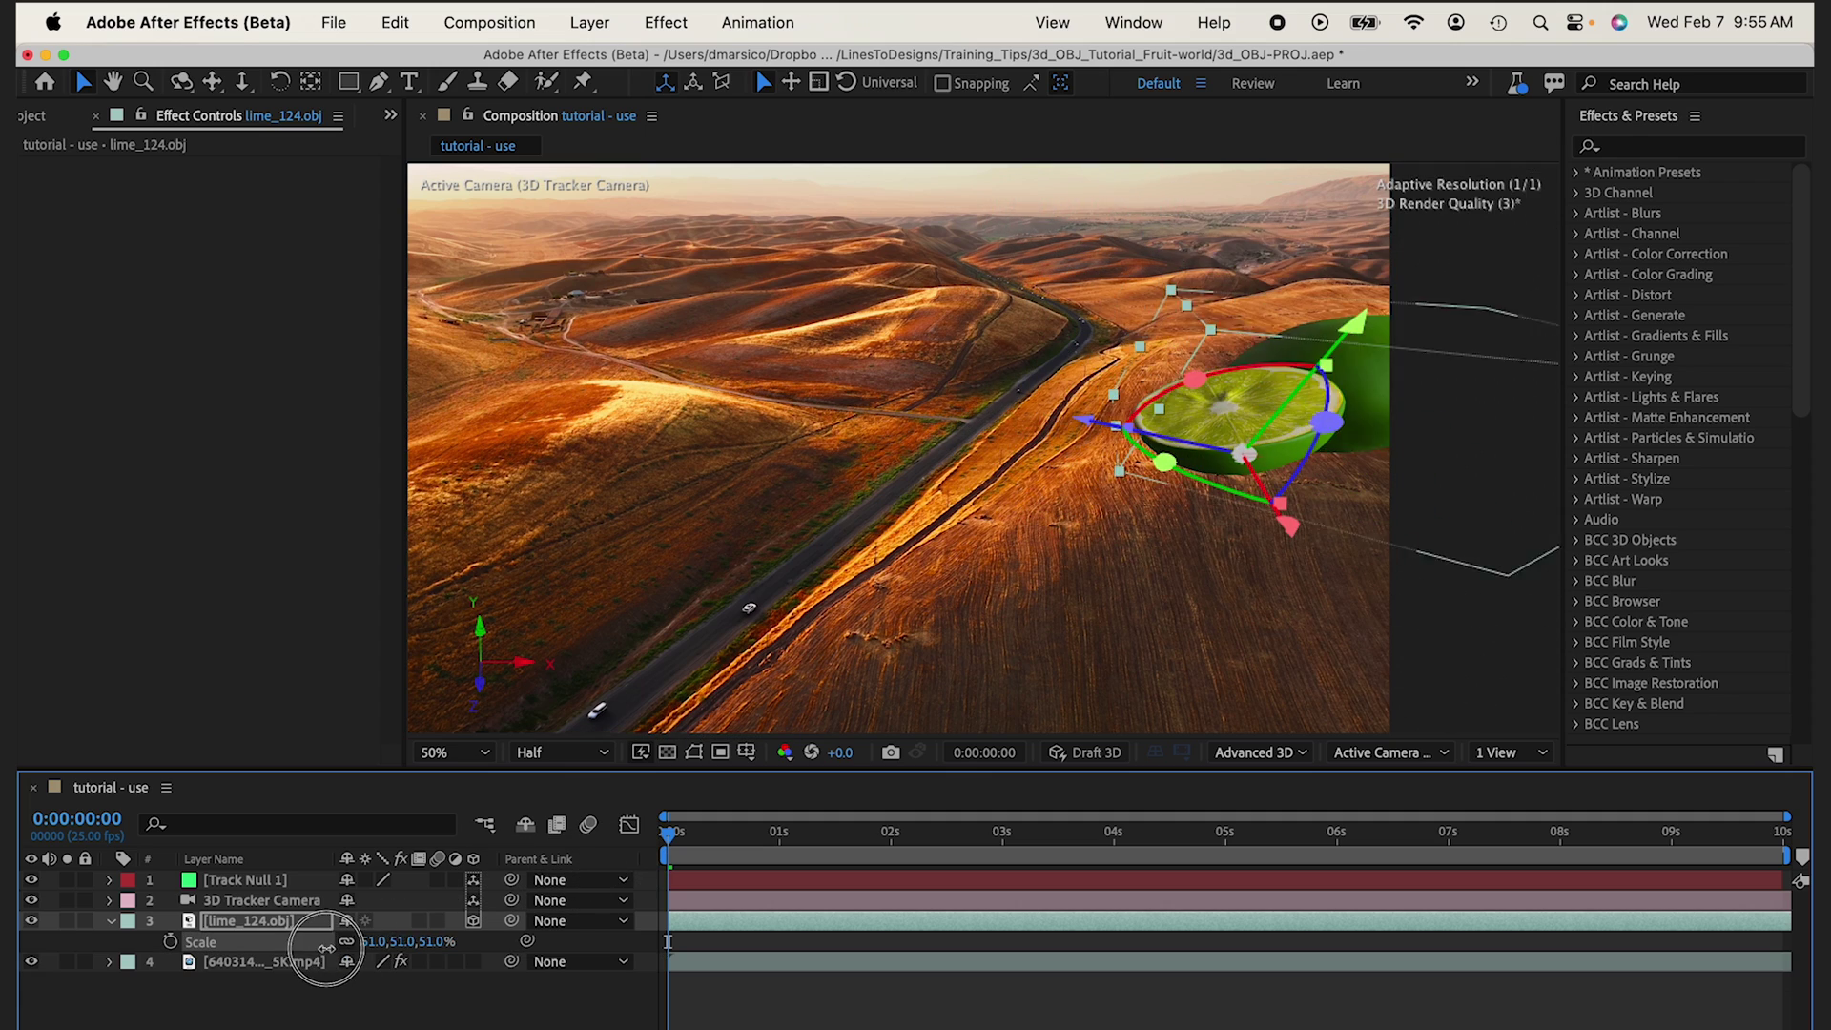
{"action": "left_click", "coordinate": [919, 1016]}
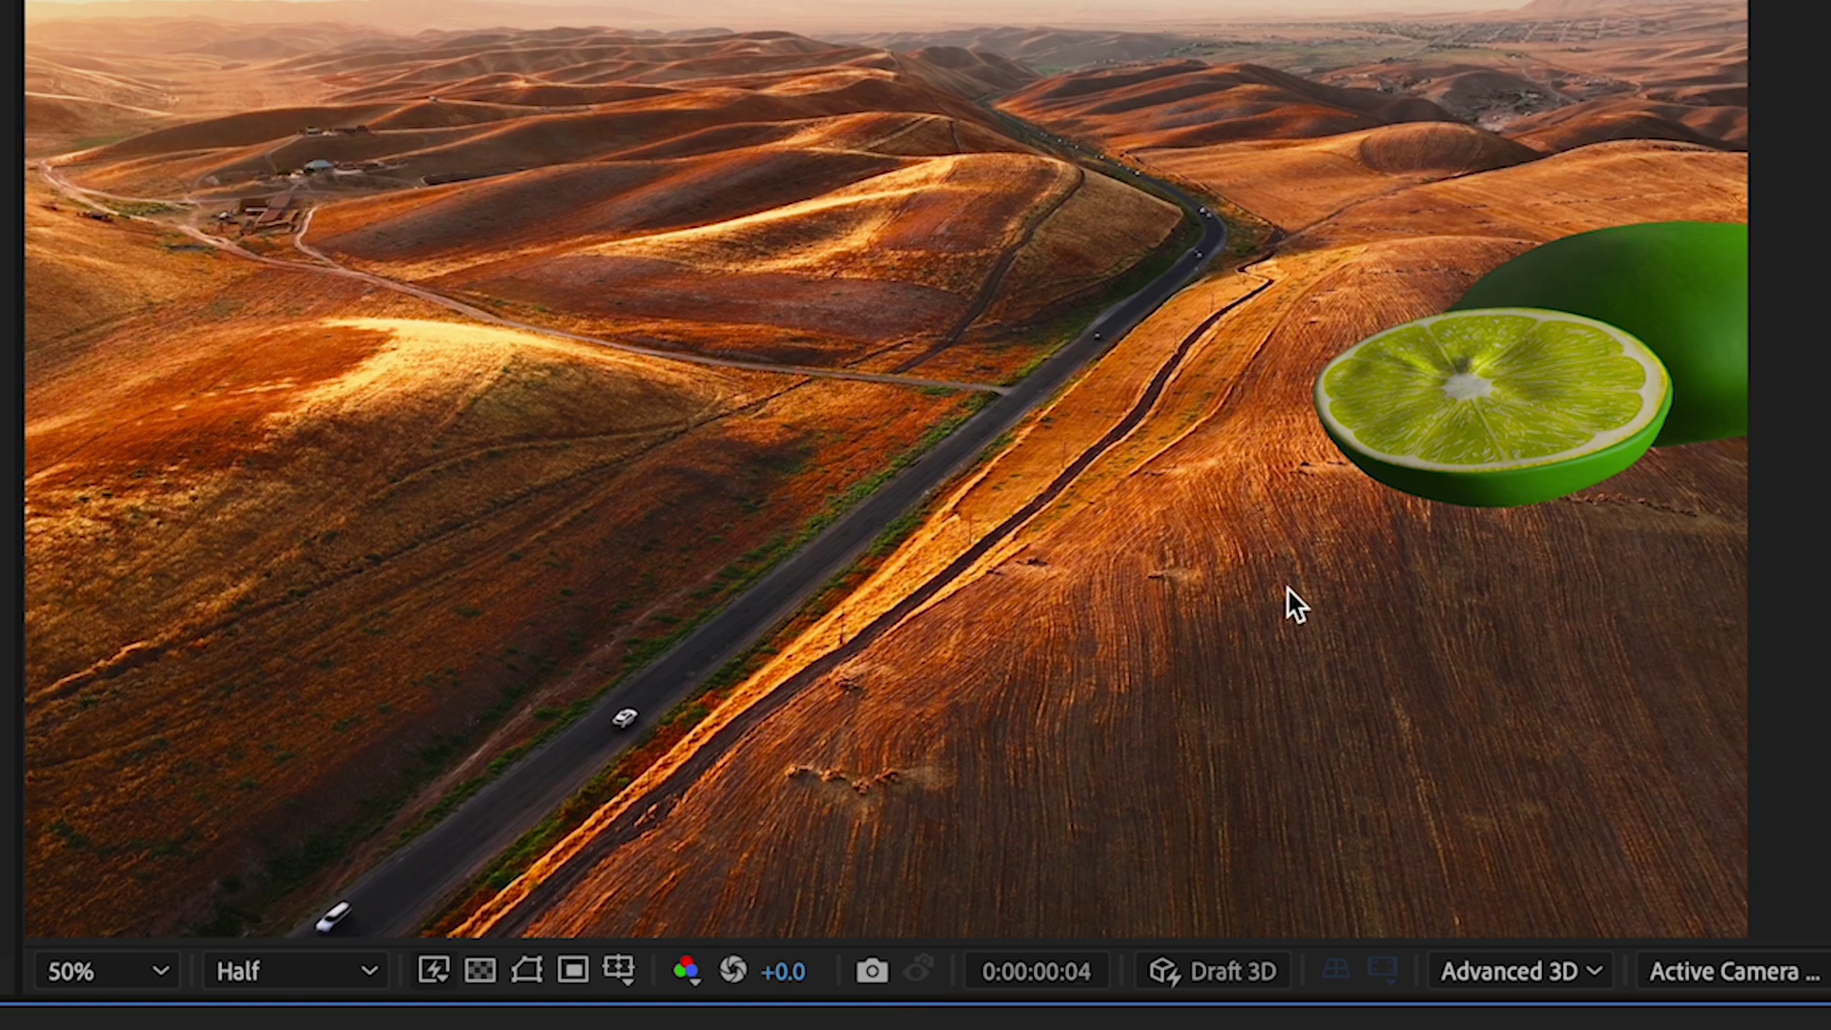
{"action": "scroll", "coordinate": [1286, 586], "scroll_direction": "up", "scroll_amount": 1}
{"action": "left_click_drag", "start_coordinate": [1286, 588], "coordinate": [1424, 594]}
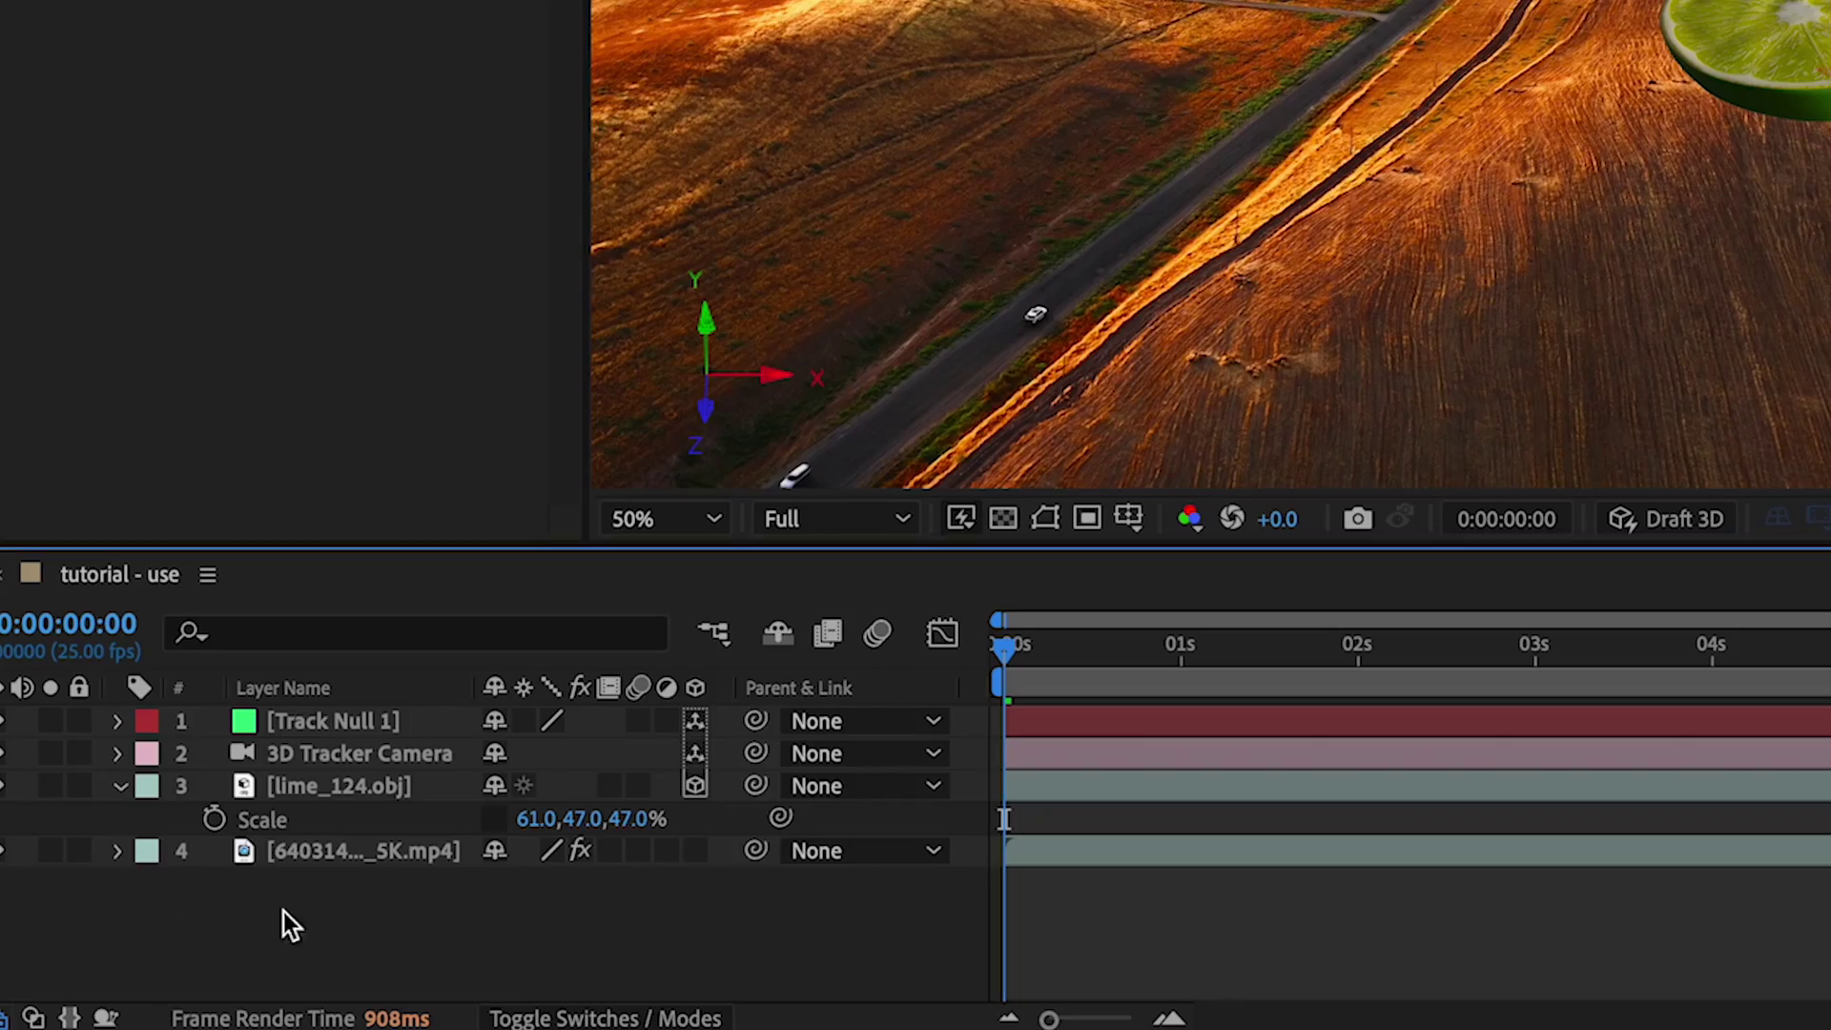
Add a point light and move its X position far left to light the lime.
{"action": "right_click", "coordinate": [285, 912]}
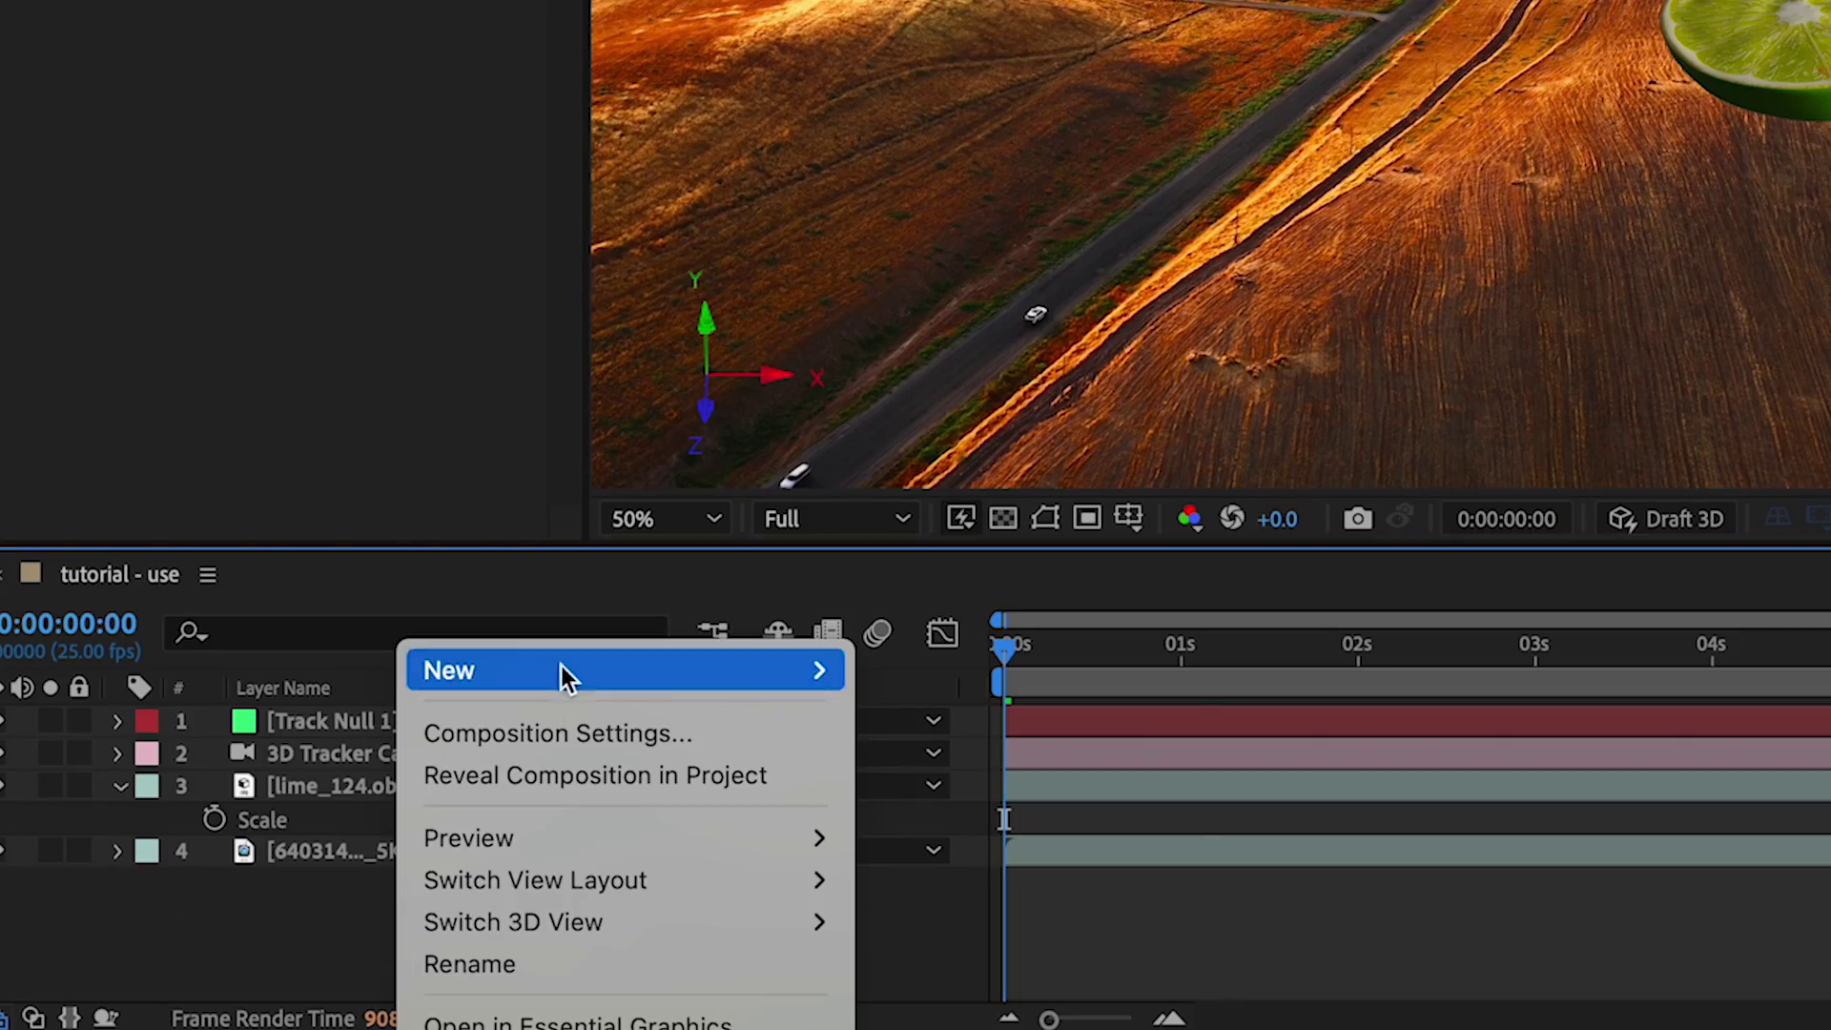
{"action": "mouse_move", "coordinate": [625, 671]}
{"action": "left_click", "coordinate": [961, 809]}
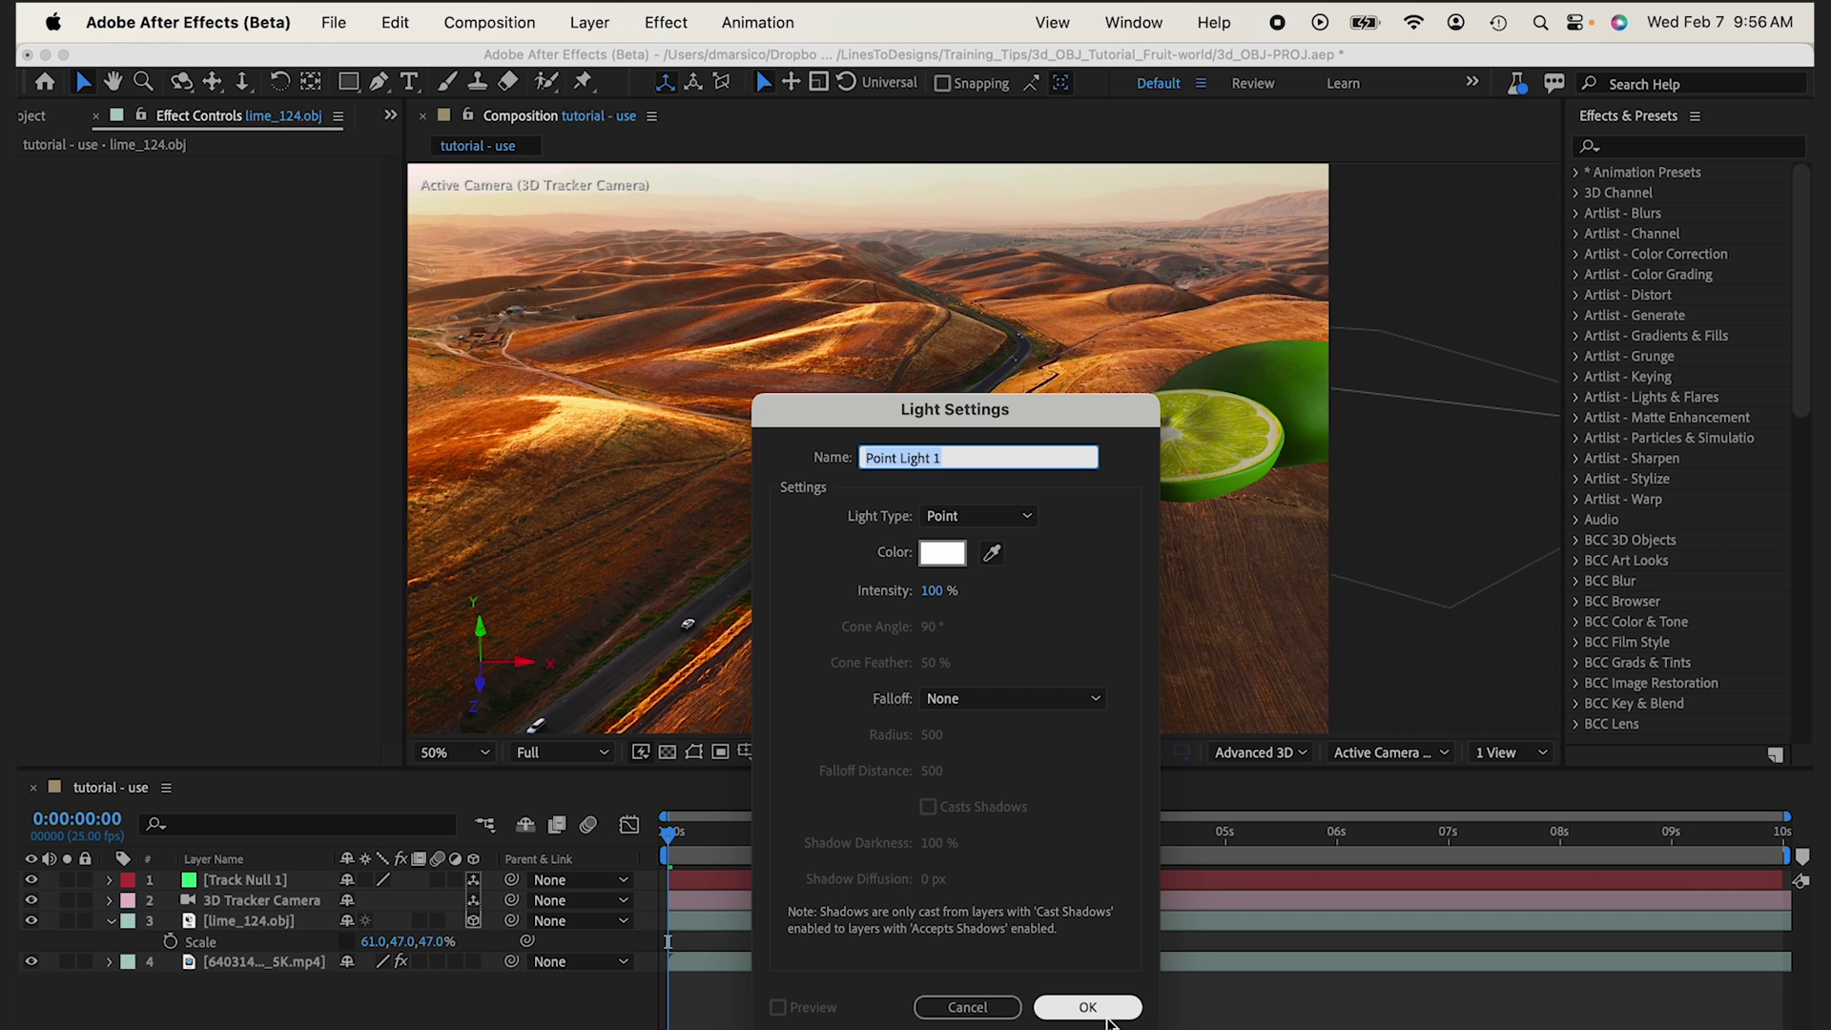
{"action": "left_click", "coordinate": [1088, 998]}
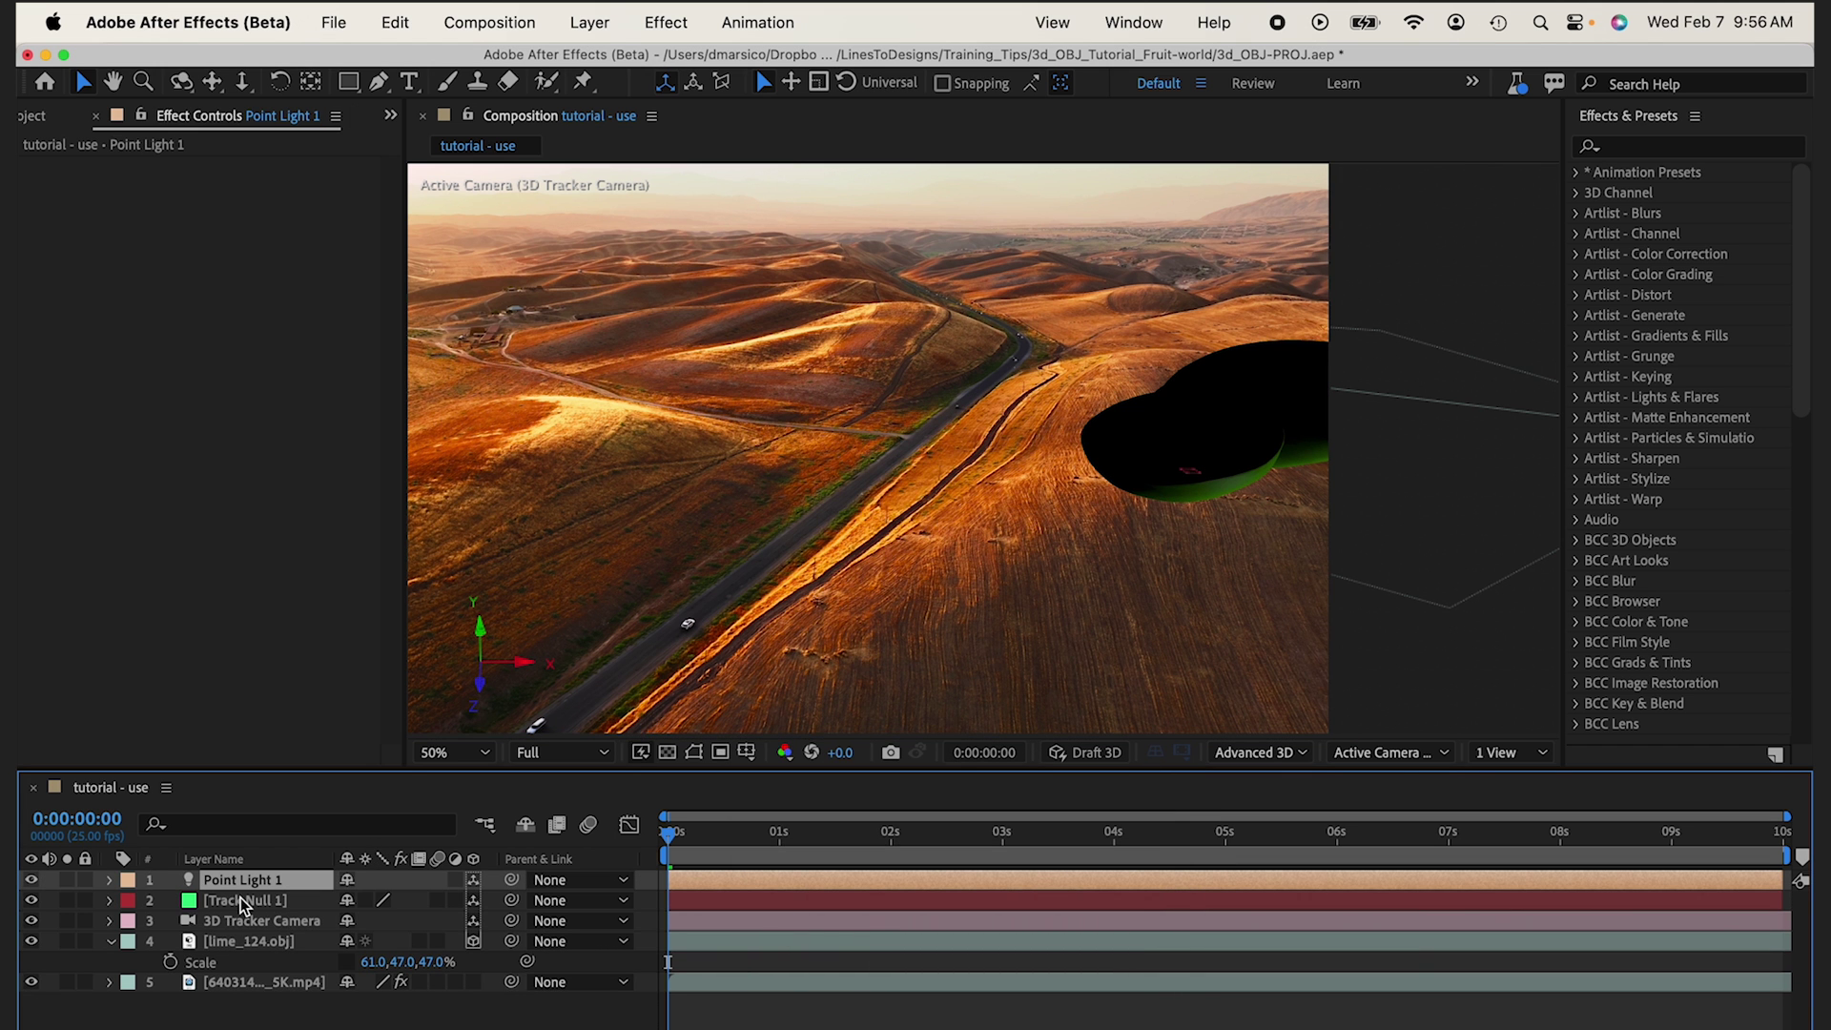
{"action": "key", "text": "p"}
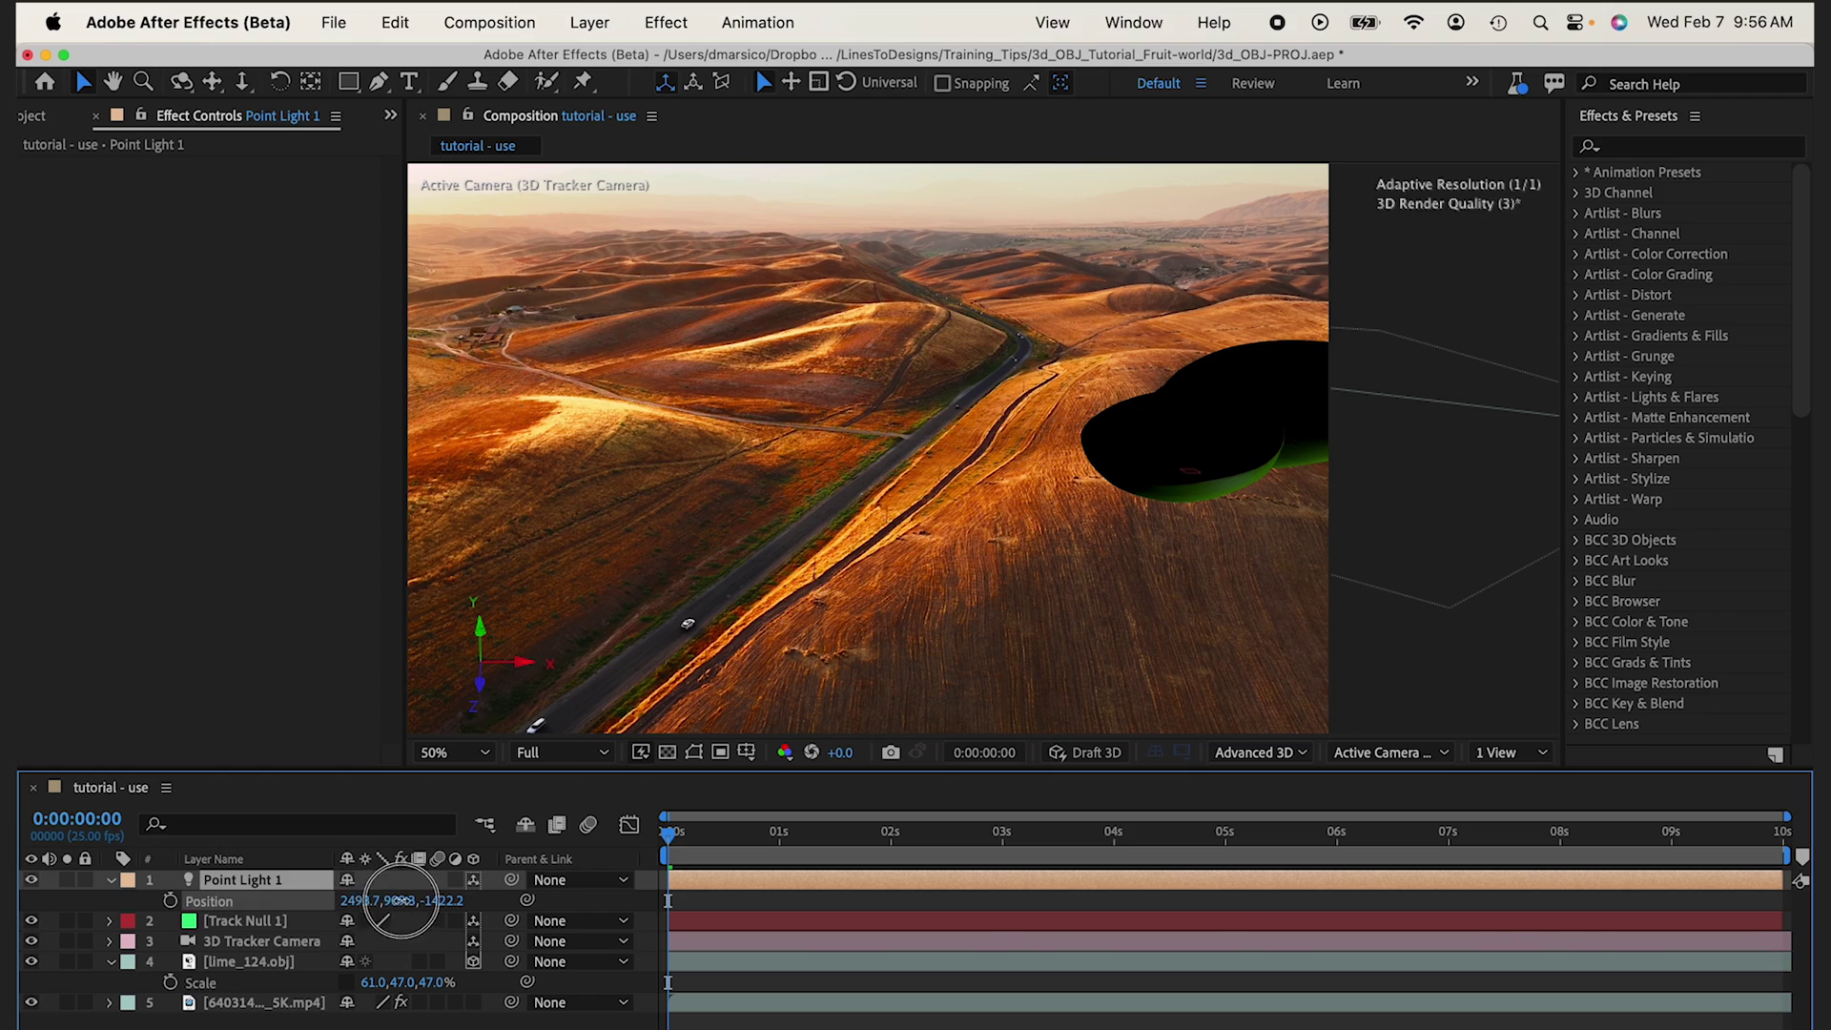
{"action": "left_click_drag", "start_coordinate": [366, 905], "coordinate": [129, 904]}
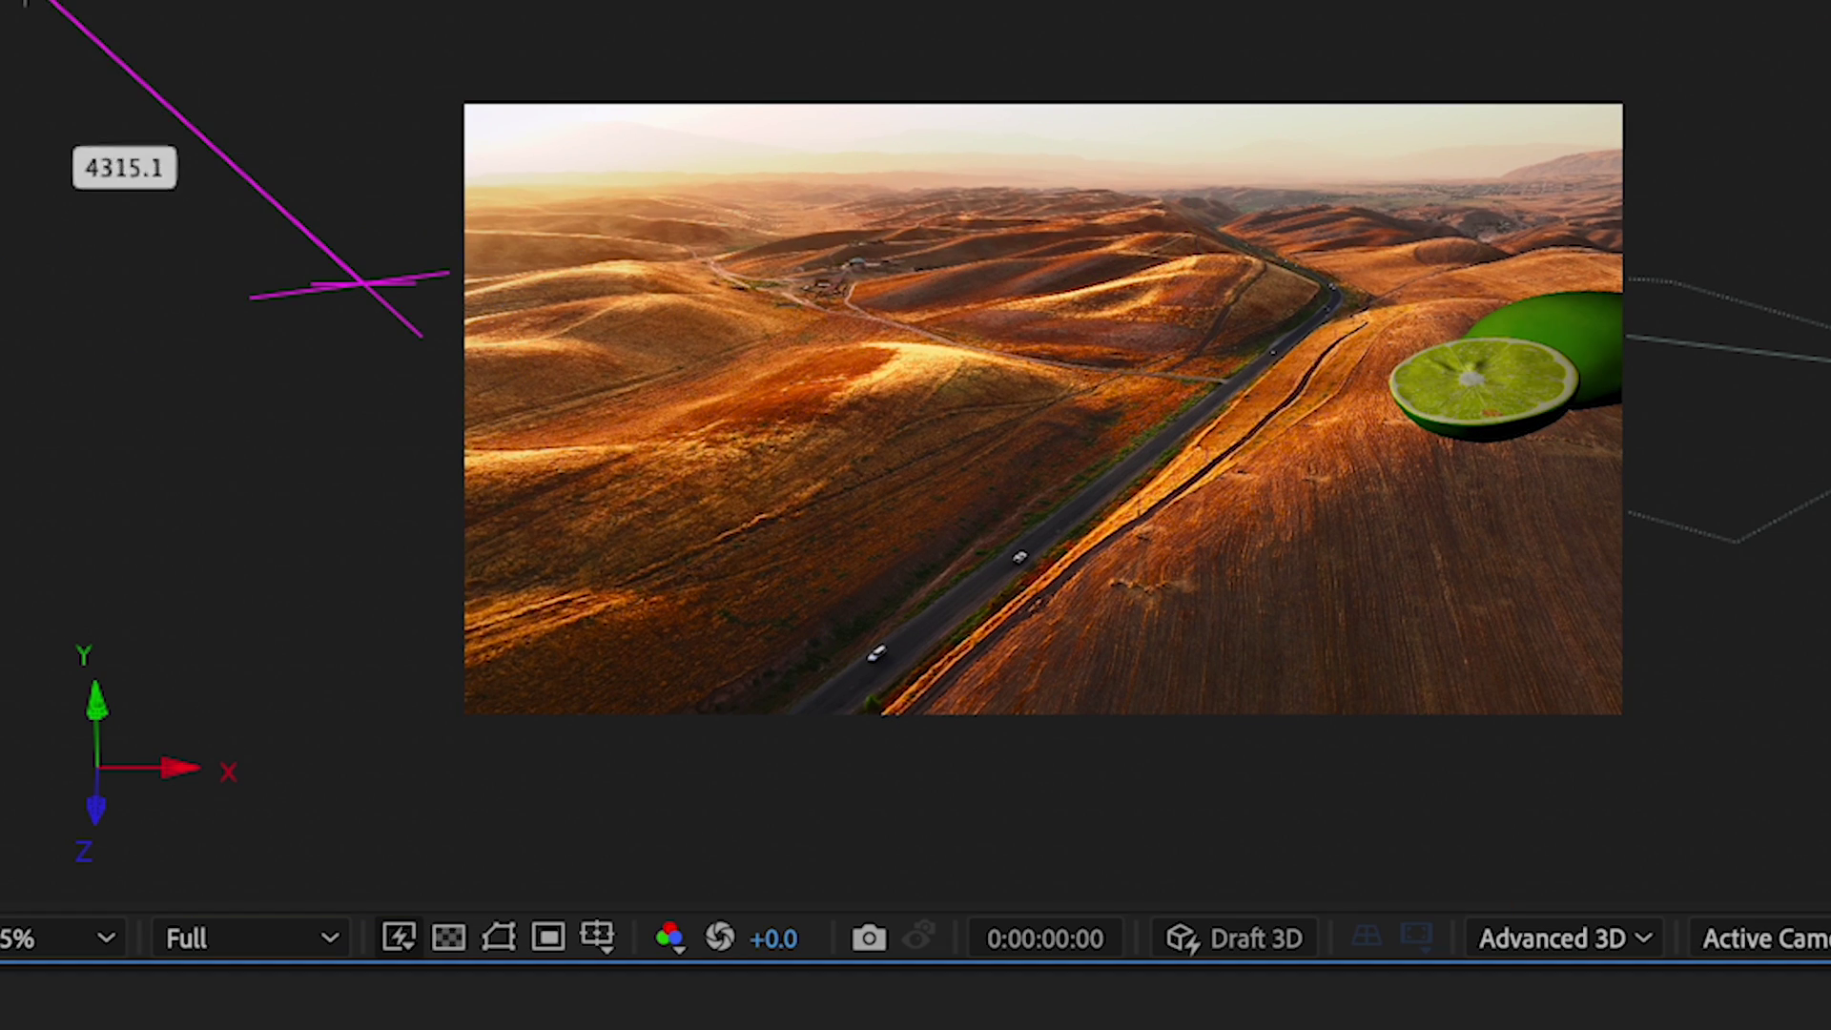
{"action": "scroll", "coordinate": [1488, 543], "scroll_direction": "up", "scroll_amount": 5}
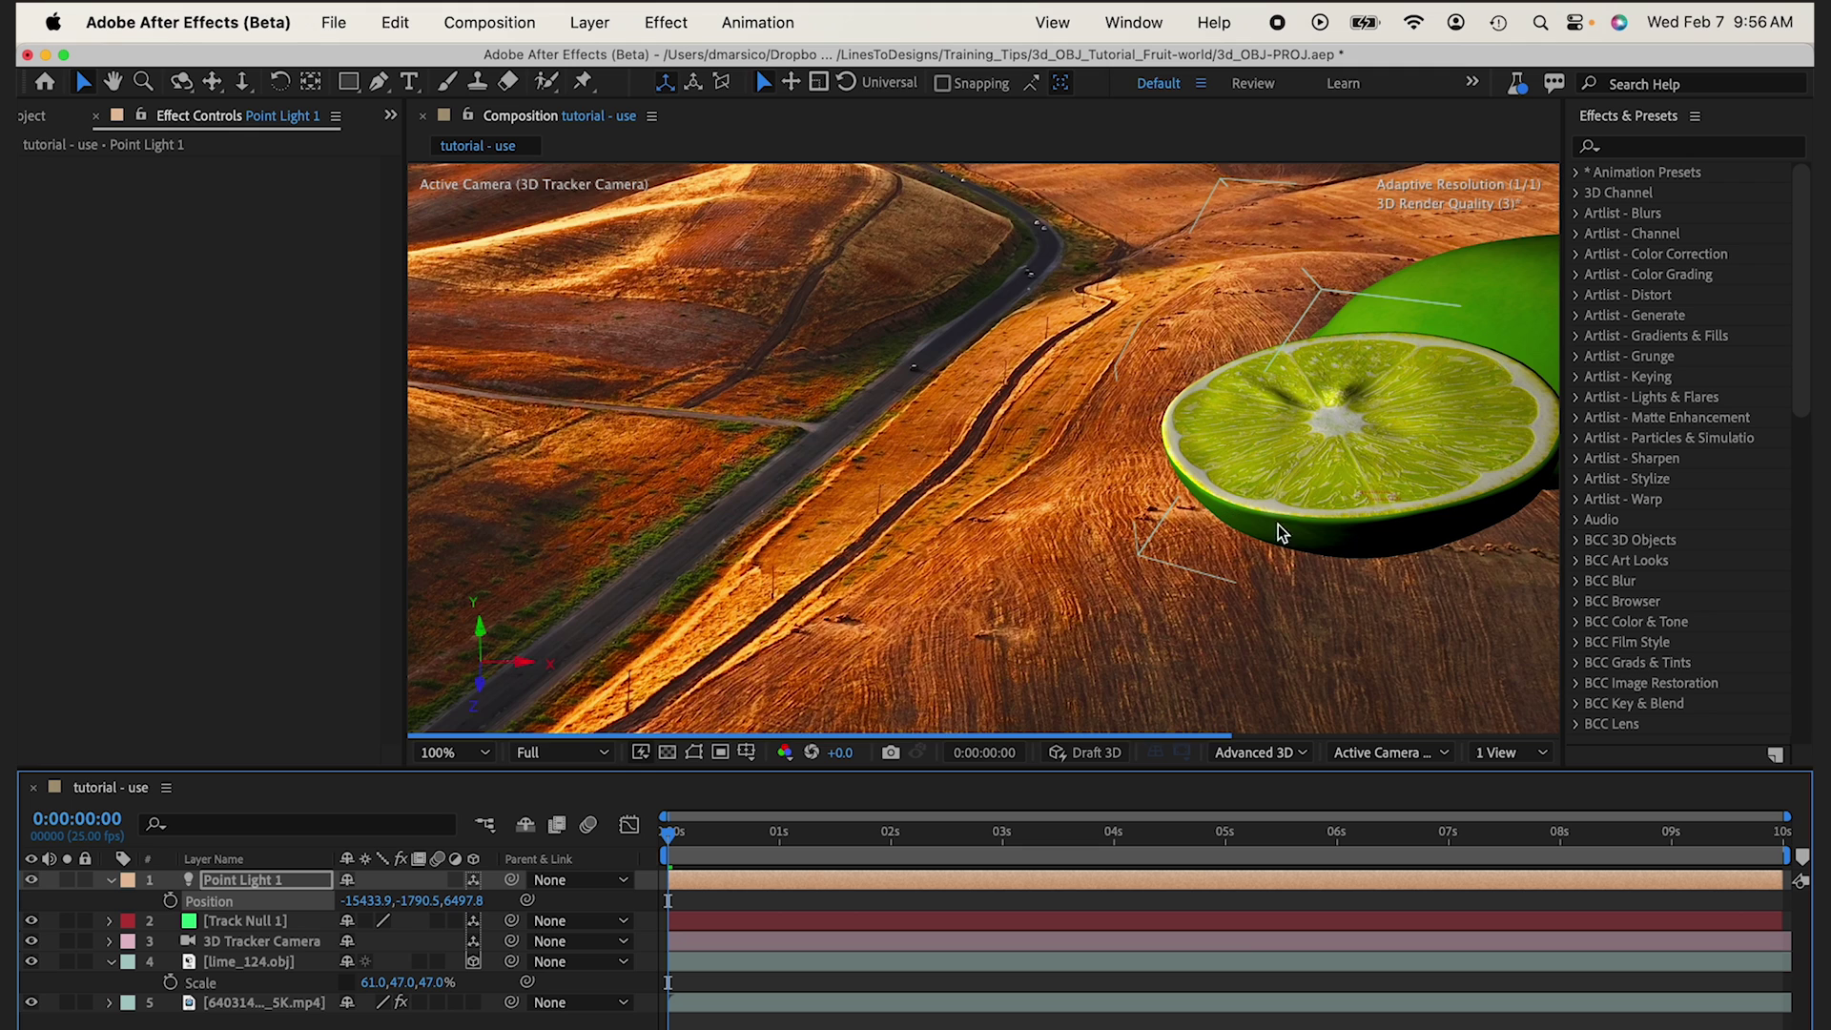
{"action": "left_click_drag", "start_coordinate": [1174, 530], "coordinate": [919, 400]}
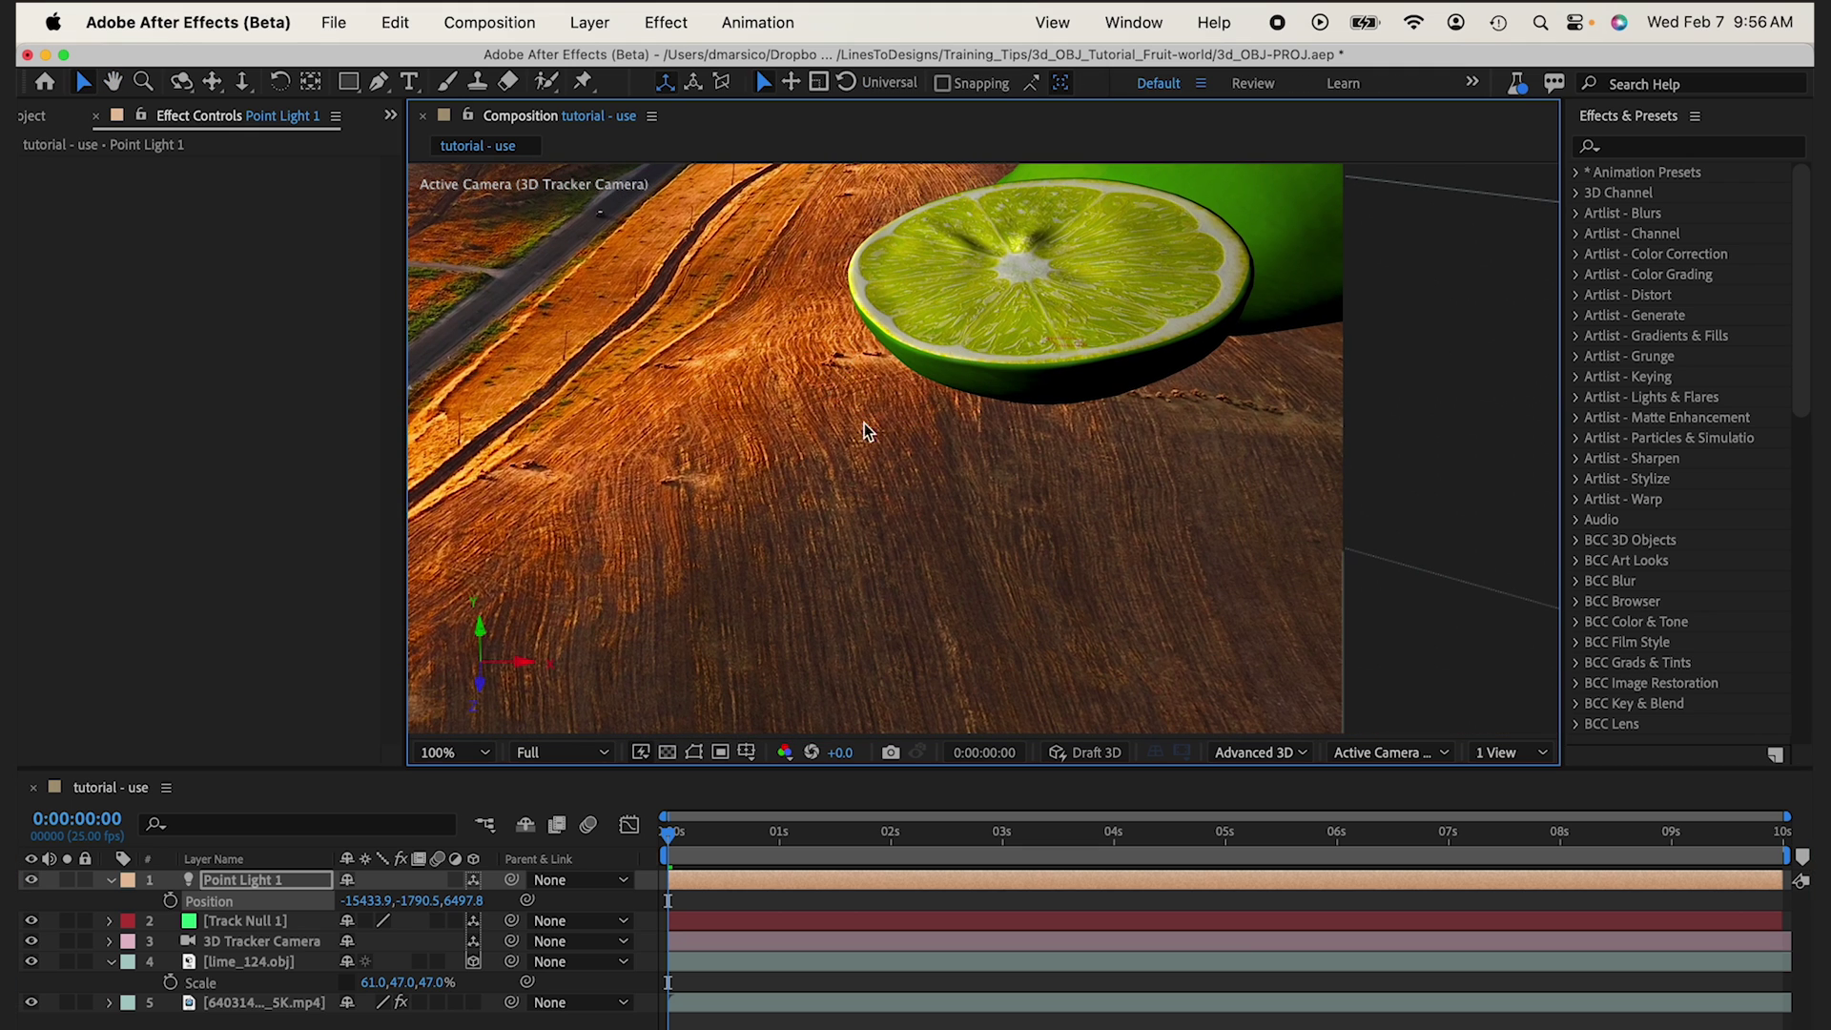
{"action": "scroll", "coordinate": [1041, 546], "scroll_direction": "down", "scroll_amount": 3}
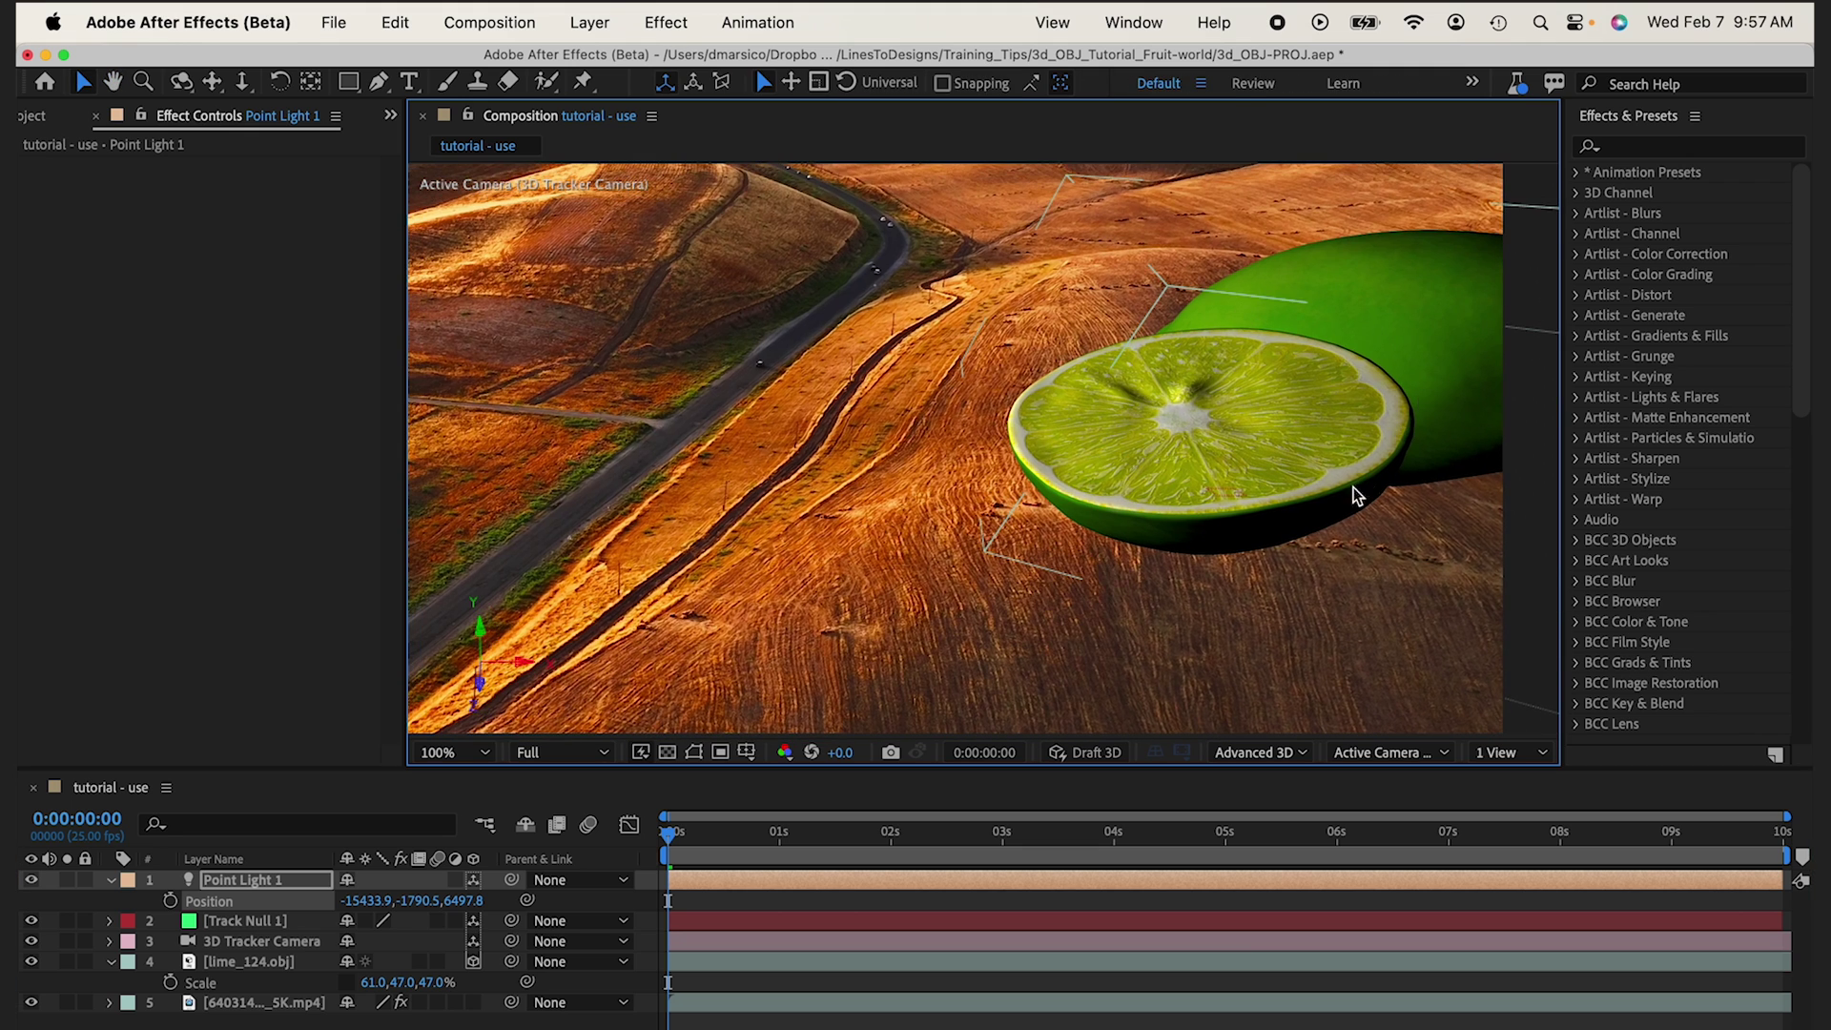
{"action": "scroll", "coordinate": [1188, 515], "scroll_direction": "down", "scroll_amount": 3}
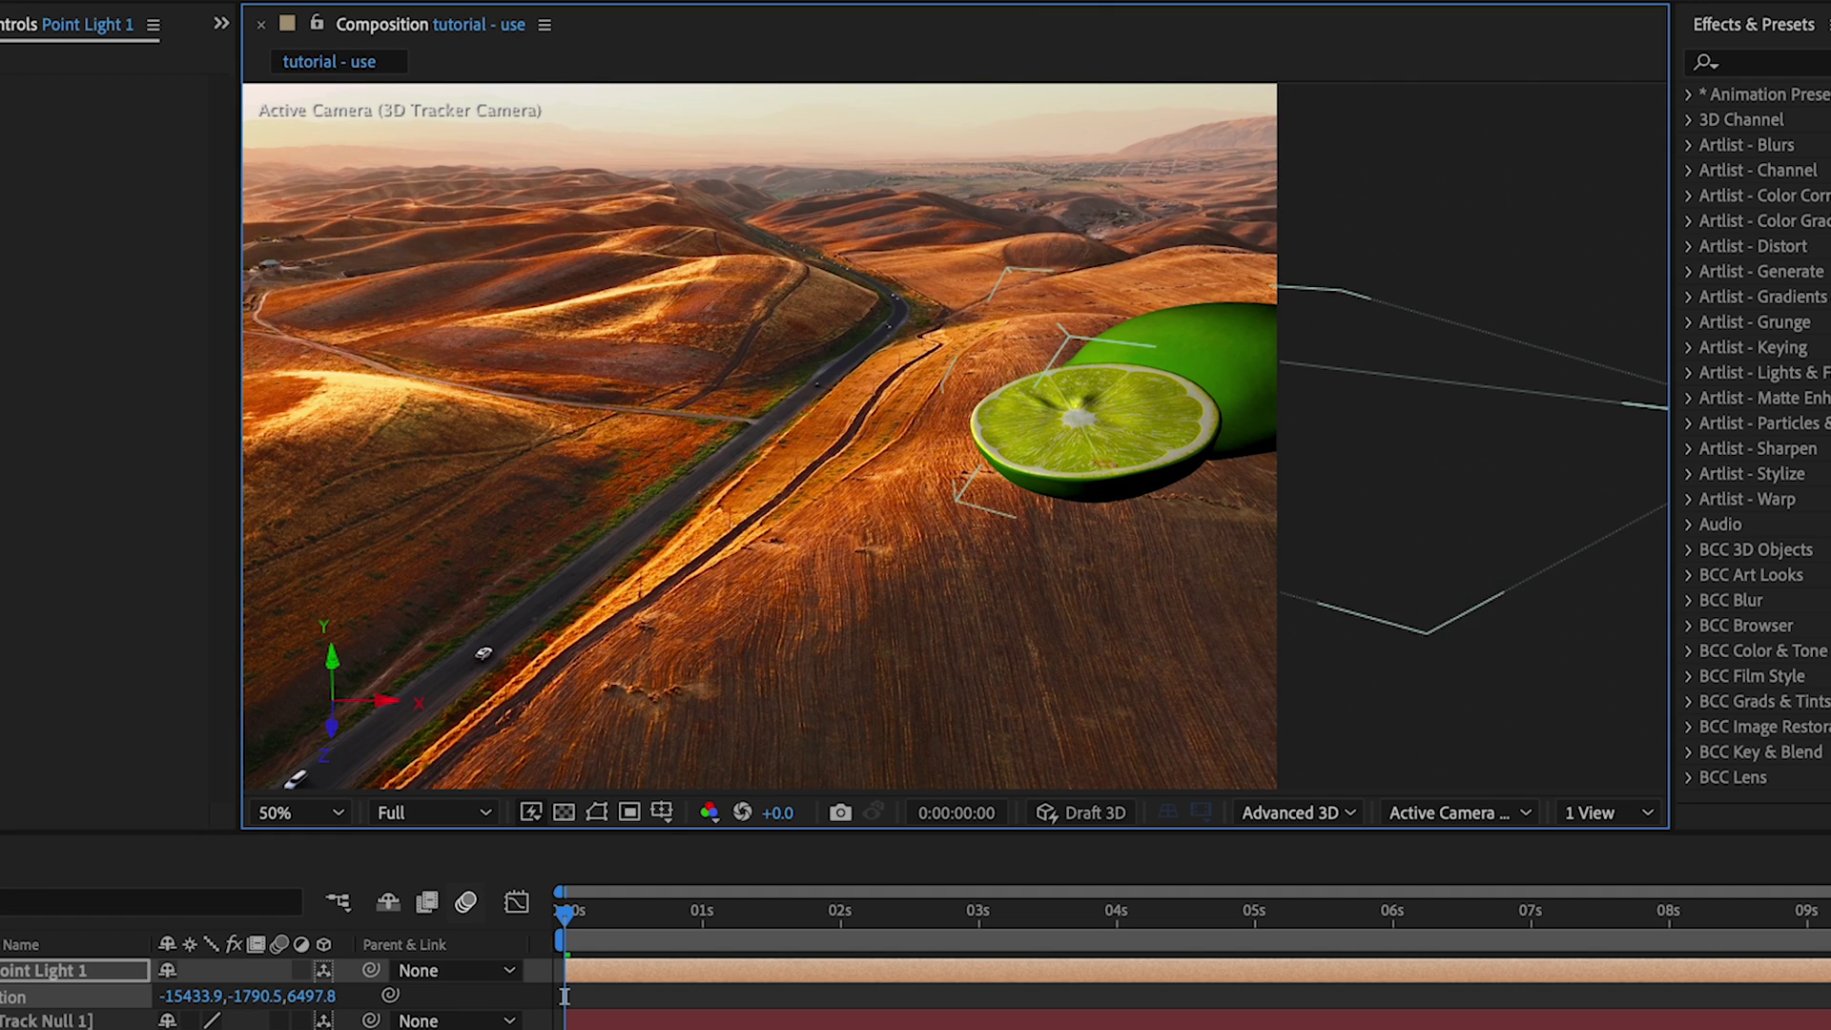
Create a composition-size solid and place it just above the footage layer.
{"action": "left_click", "coordinate": [28, 978]}
{"action": "scroll", "coordinate": [1148, 448], "scroll_direction": "up", "scroll_amount": 3}
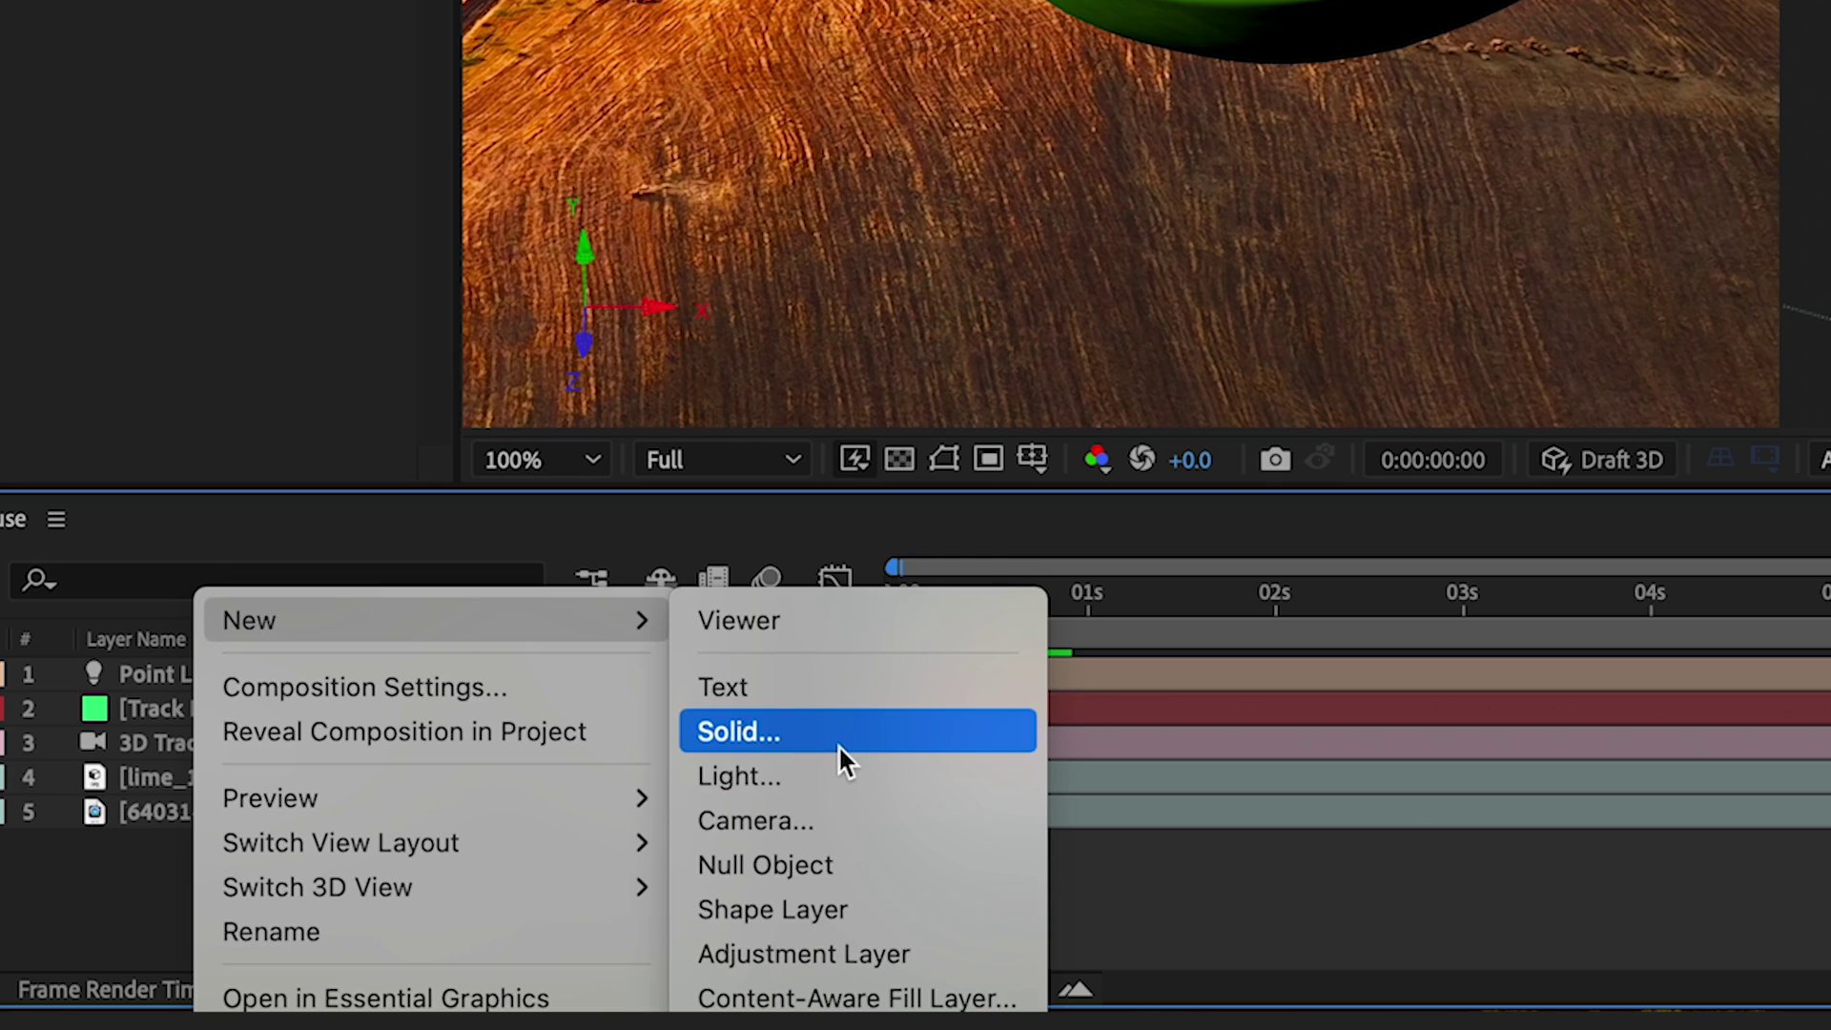
{"action": "left_click", "coordinate": [838, 746]}
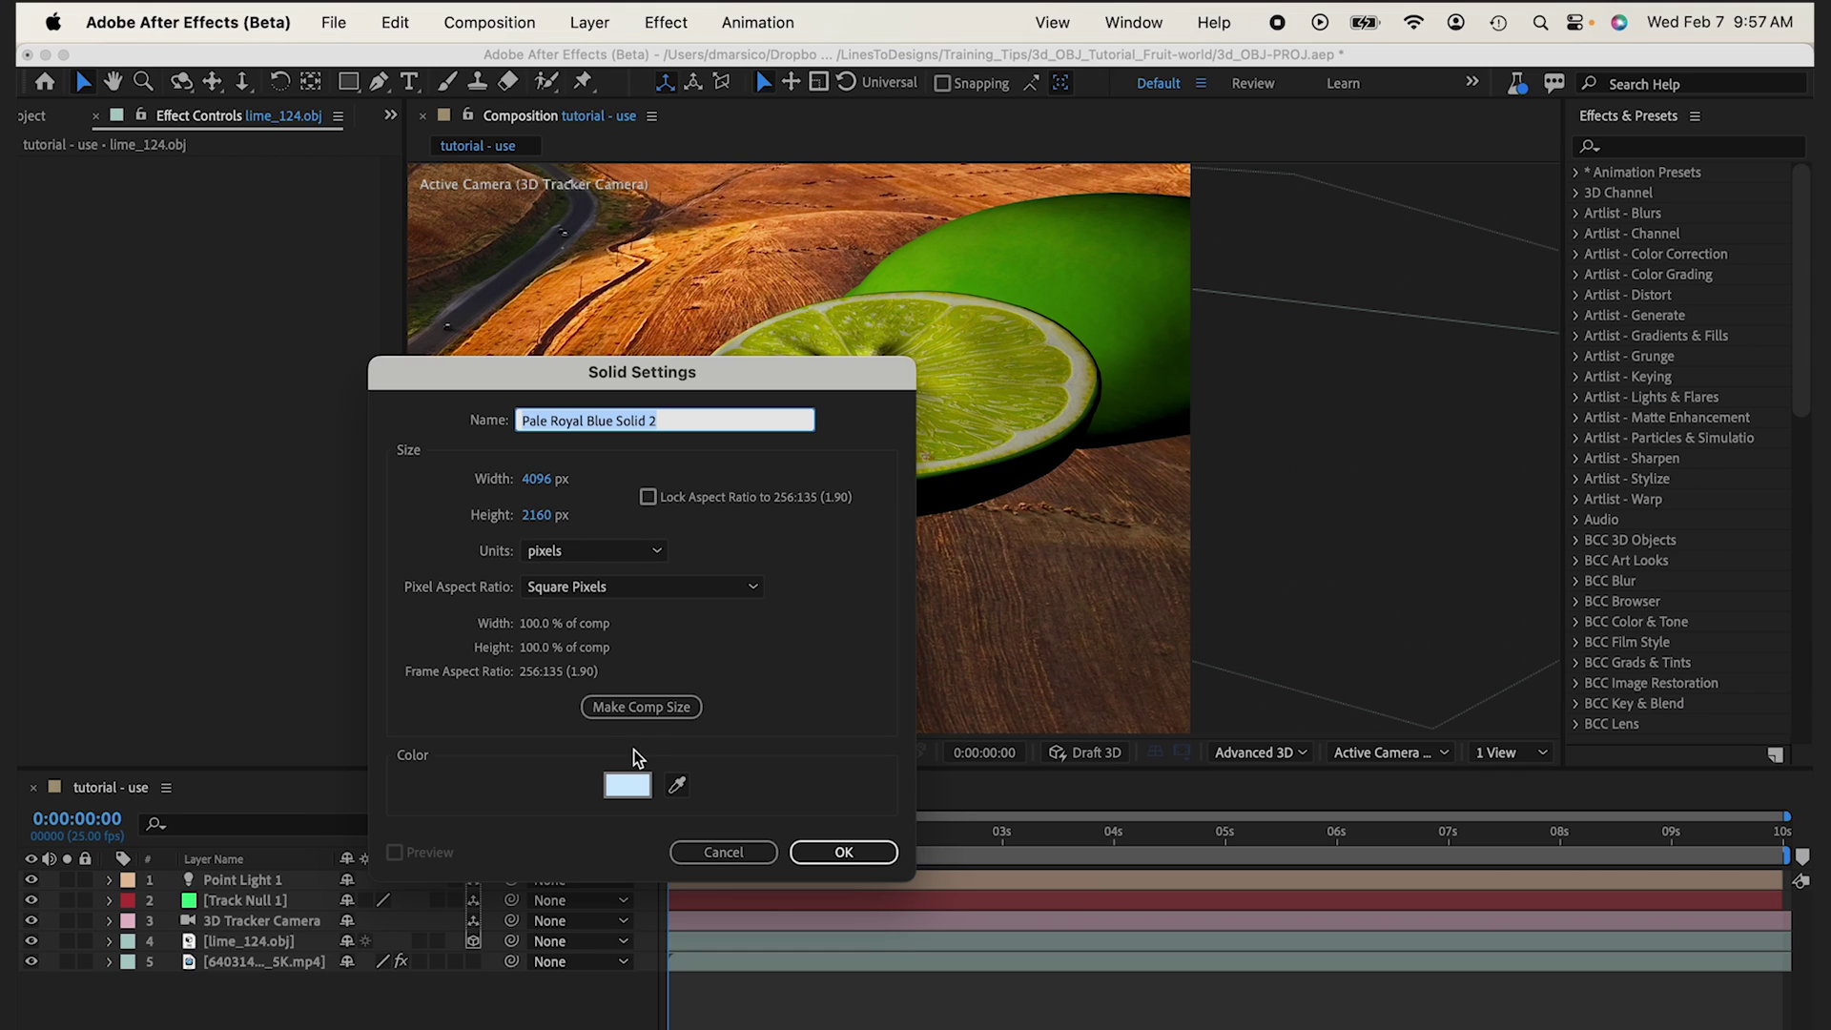
{"action": "left_click", "coordinate": [629, 711]}
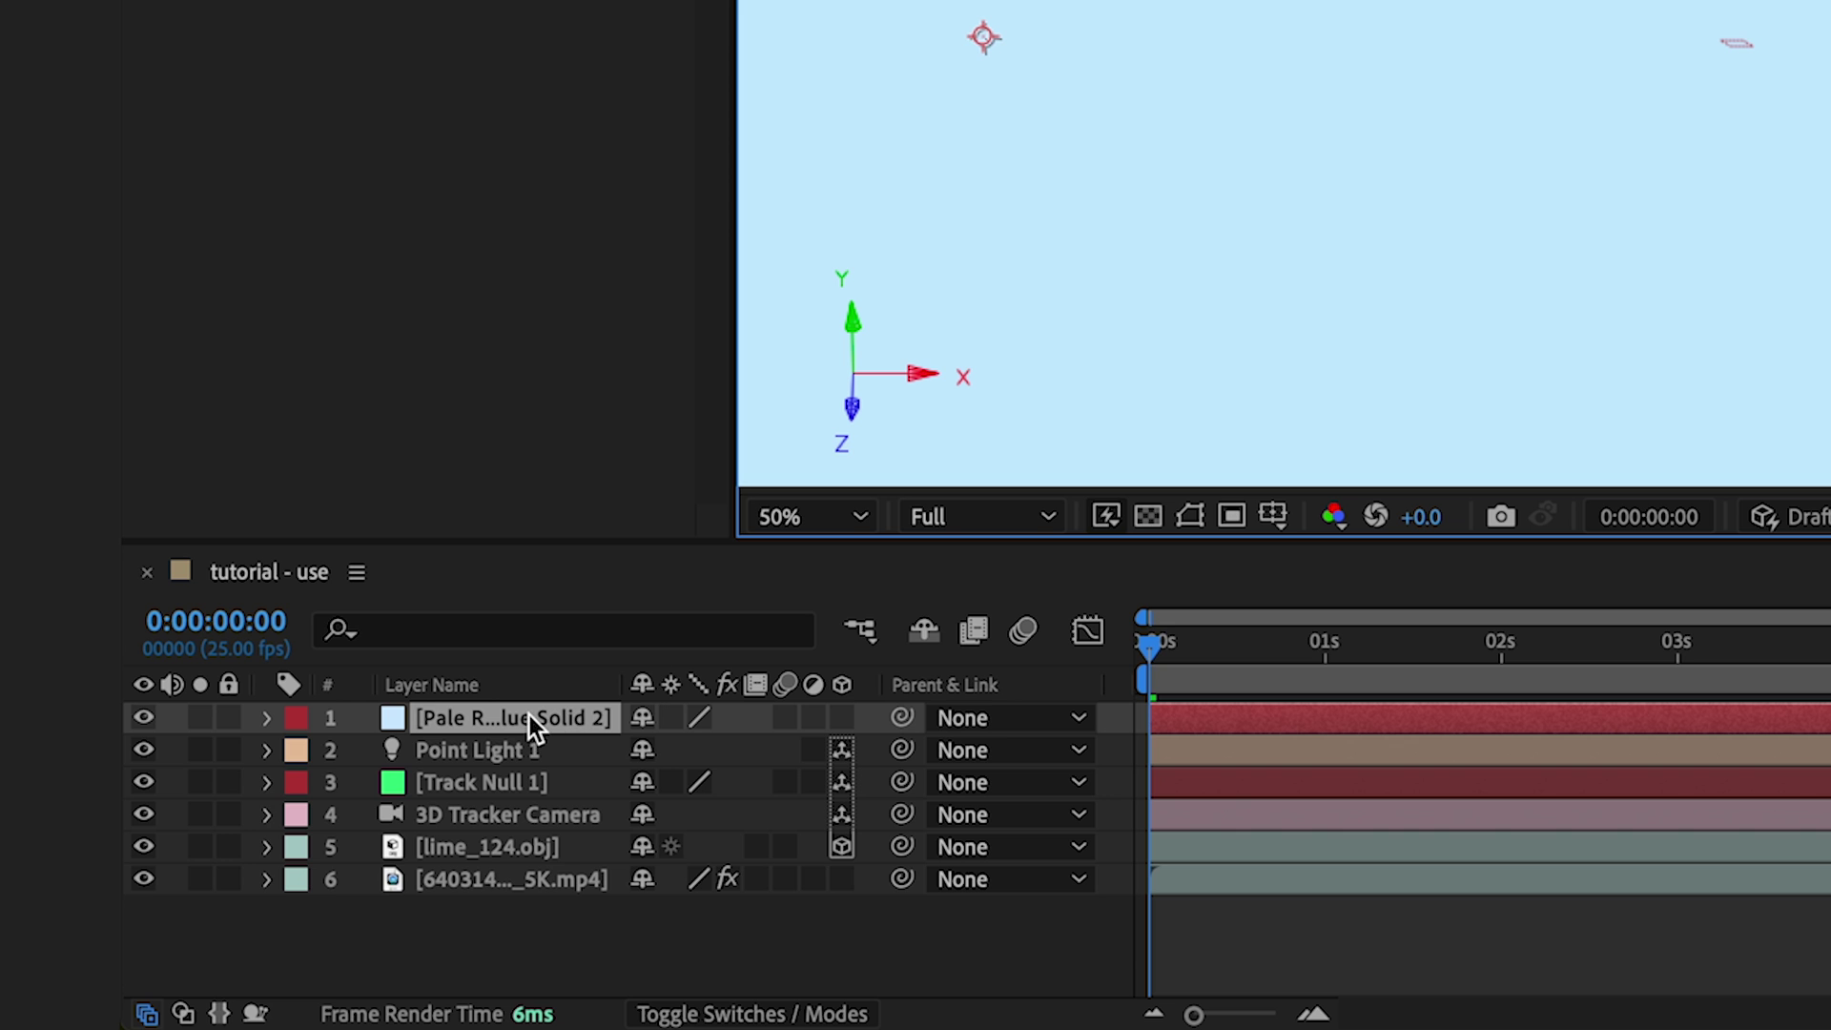
{"action": "left_click_drag", "start_coordinate": [529, 715], "coordinate": [529, 881]}
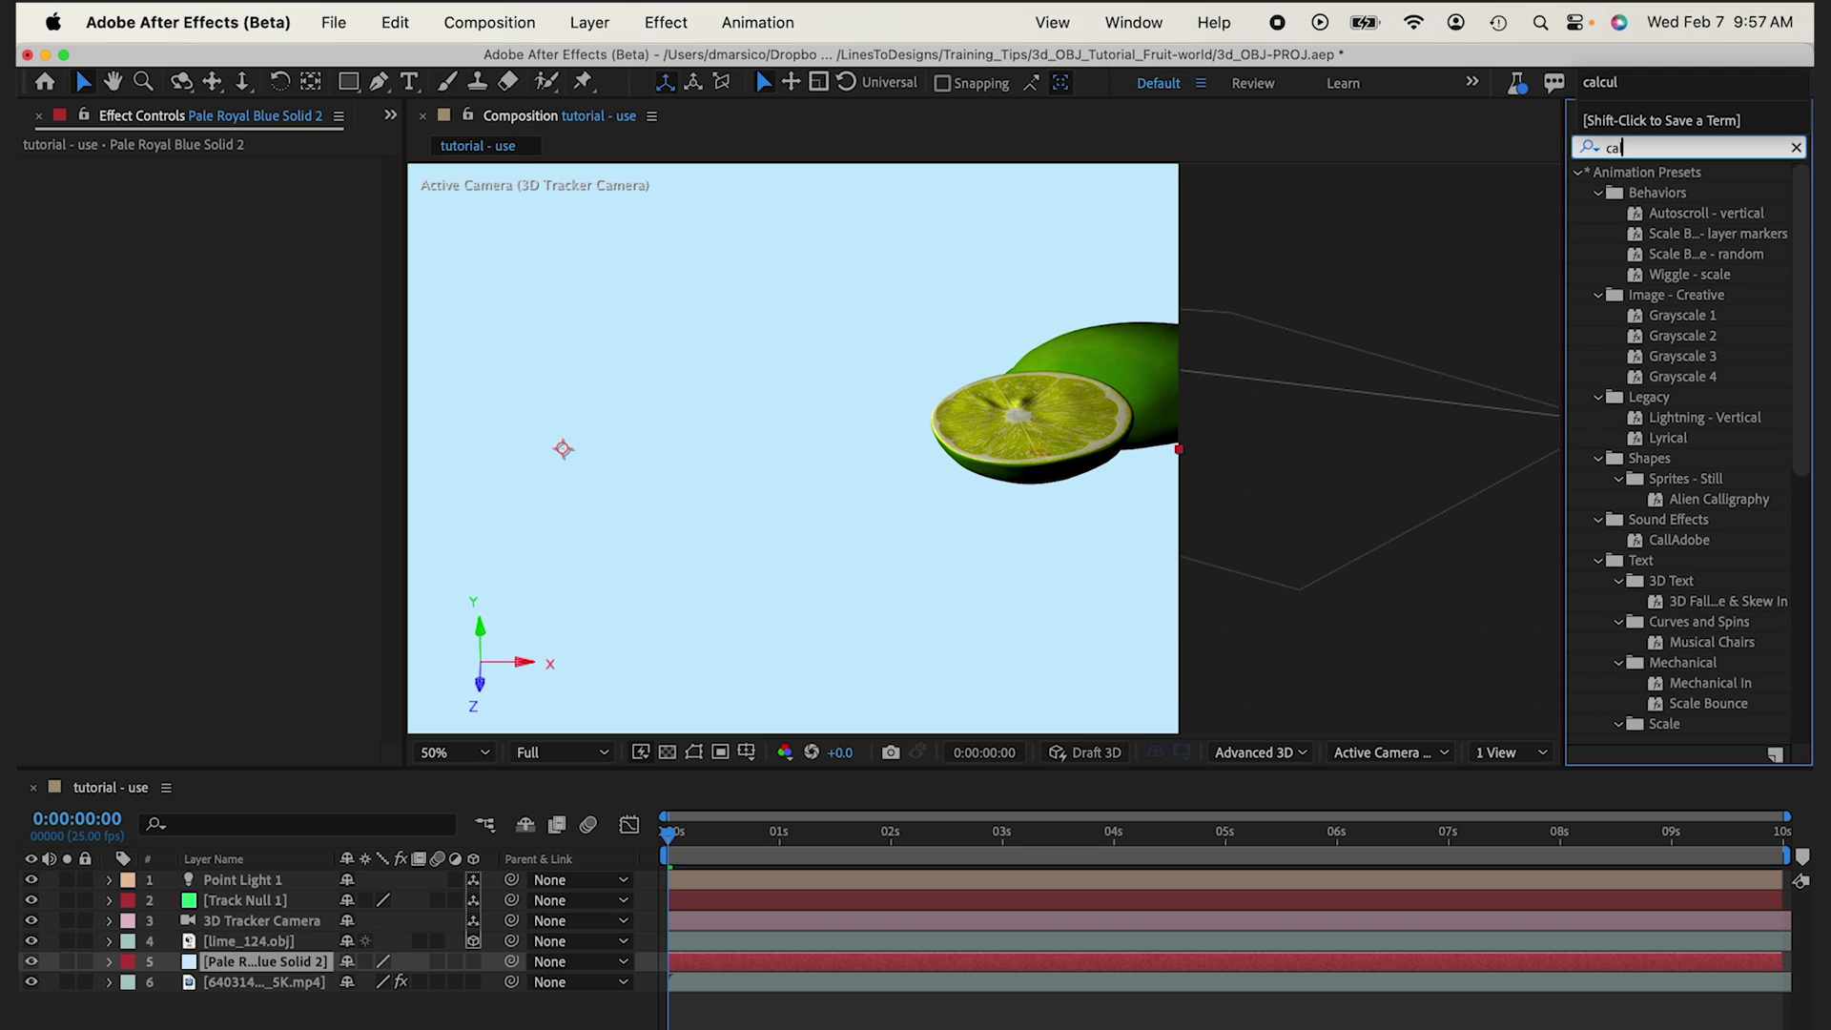
{"action": "type", "text": "calculations"}
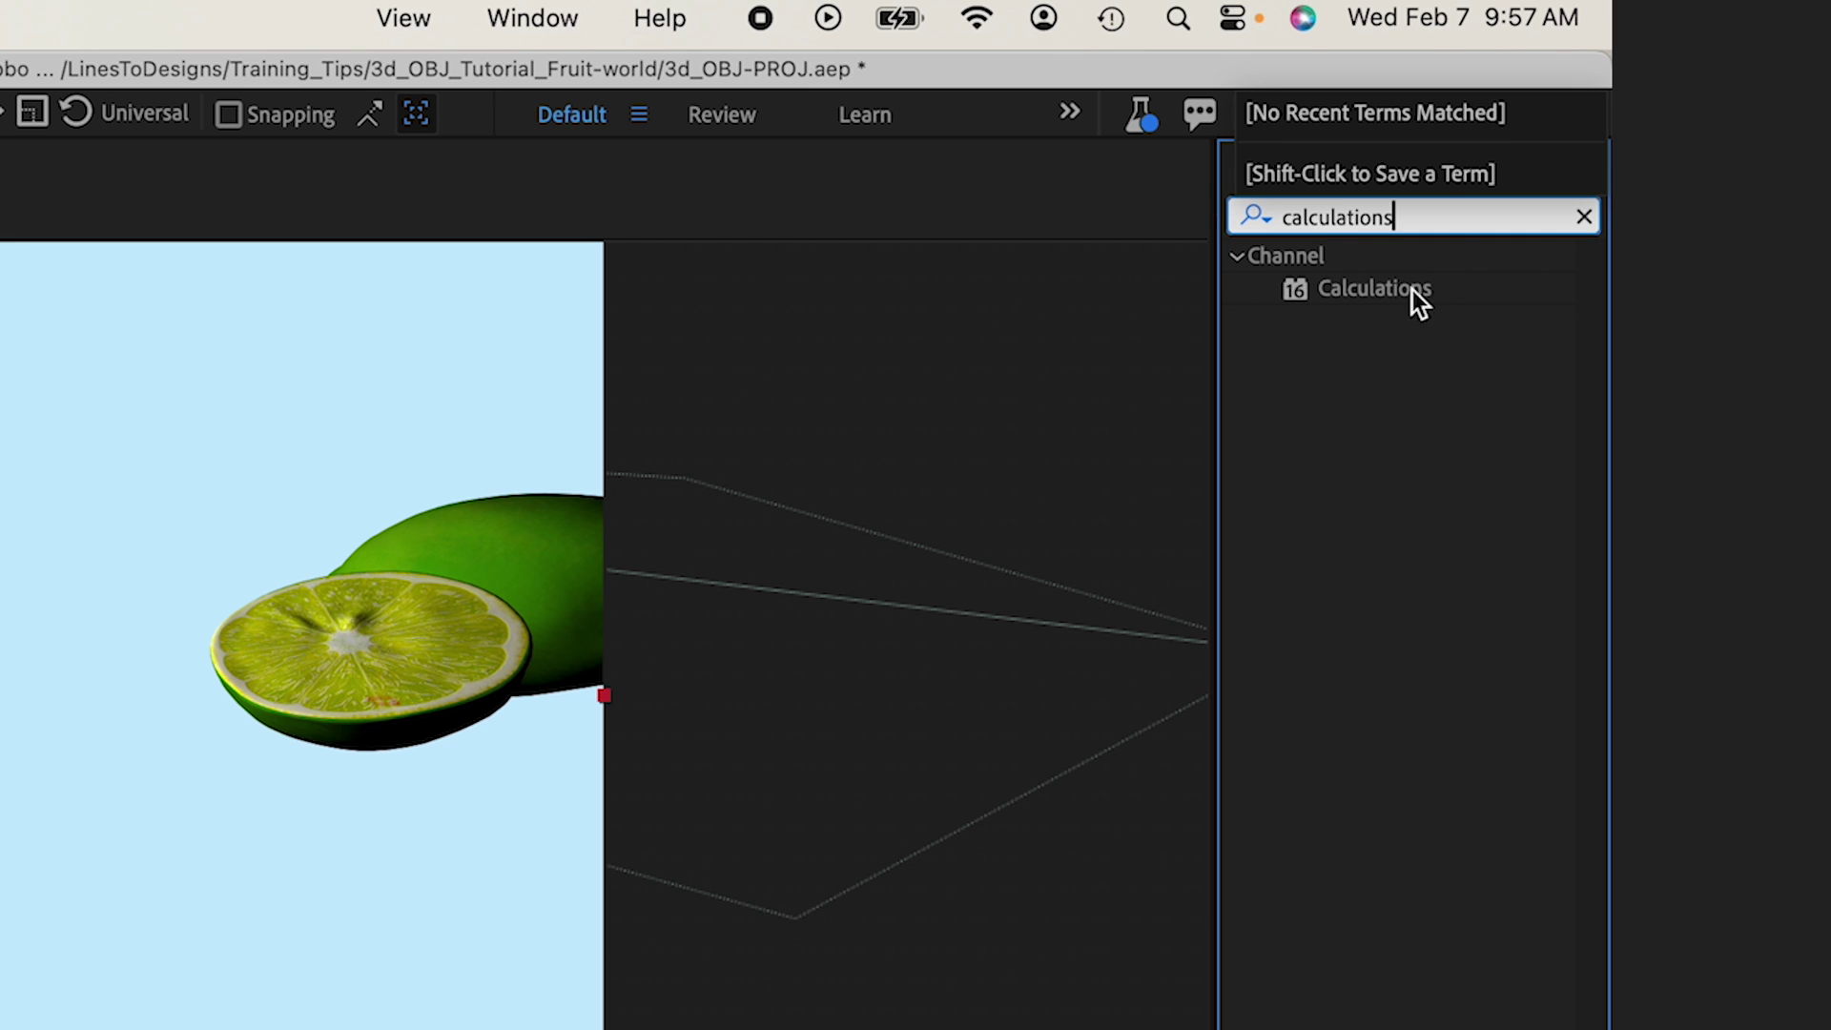
Apply Calculations to the solid with lime_124.obj as second layer at 100% opacity.
{"action": "left_click", "coordinate": [1358, 295]}
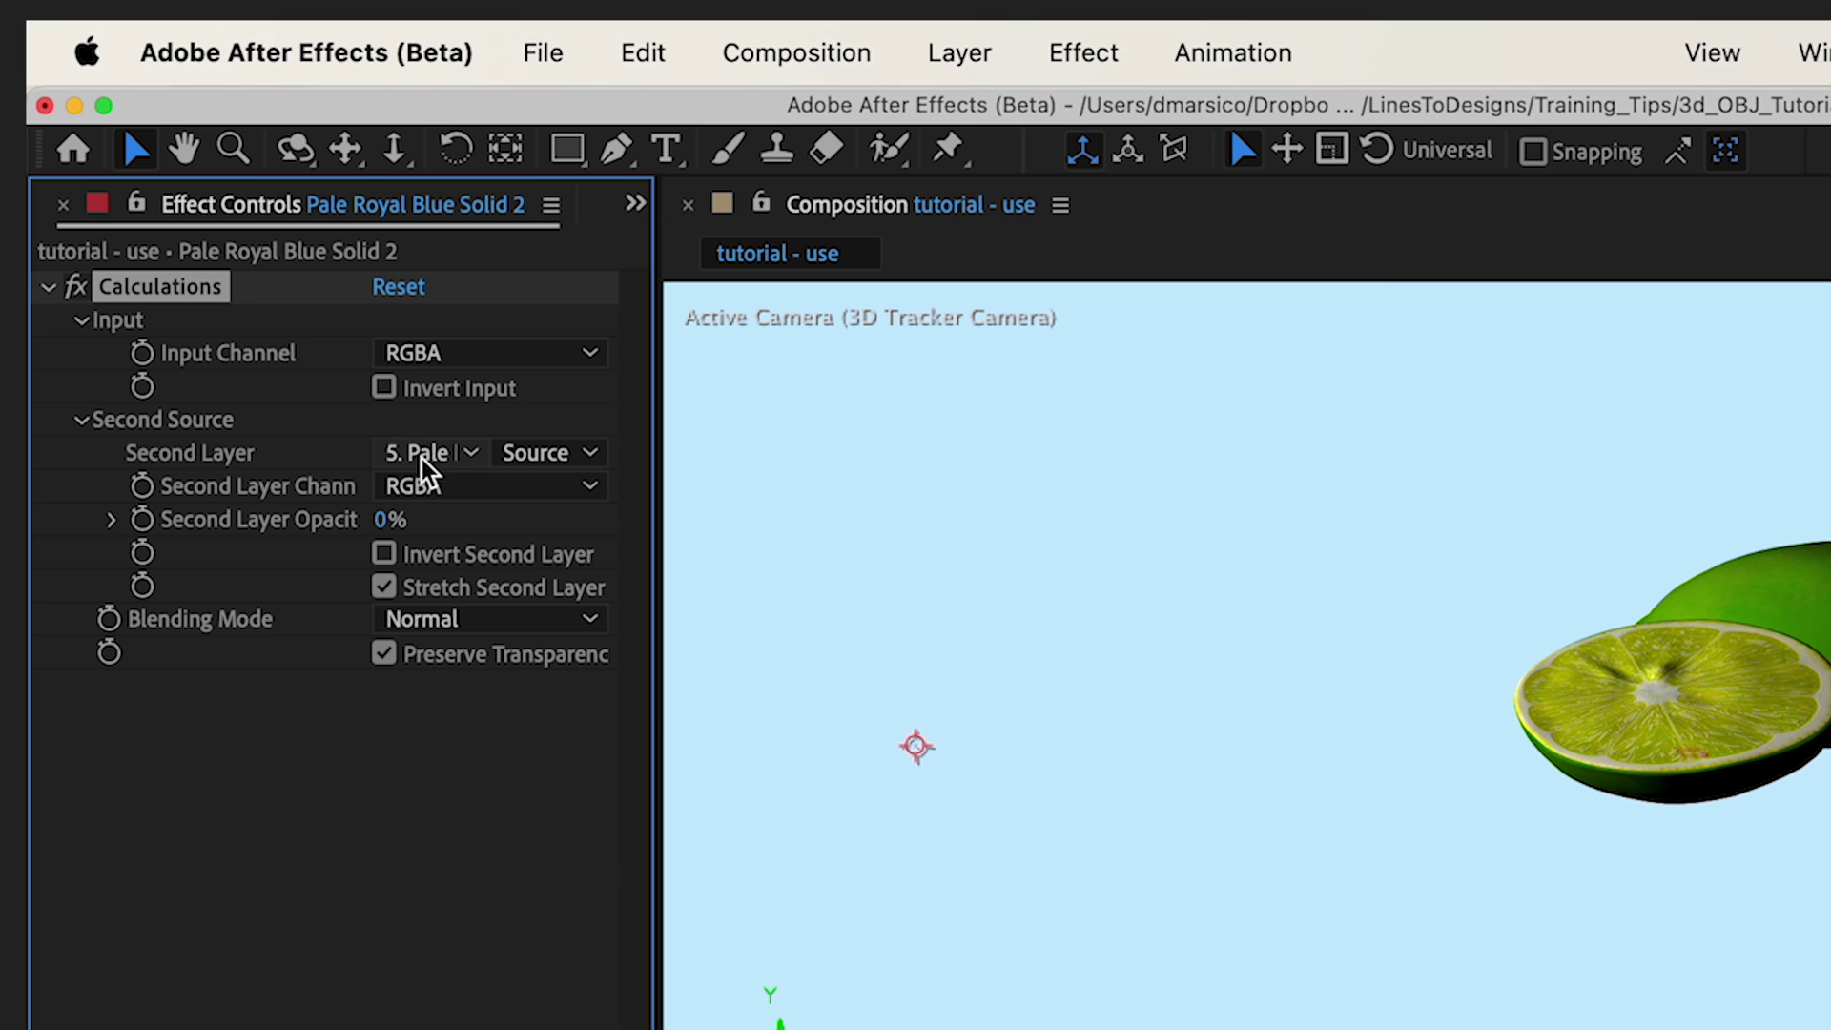
{"action": "left_click", "coordinate": [264, 268]}
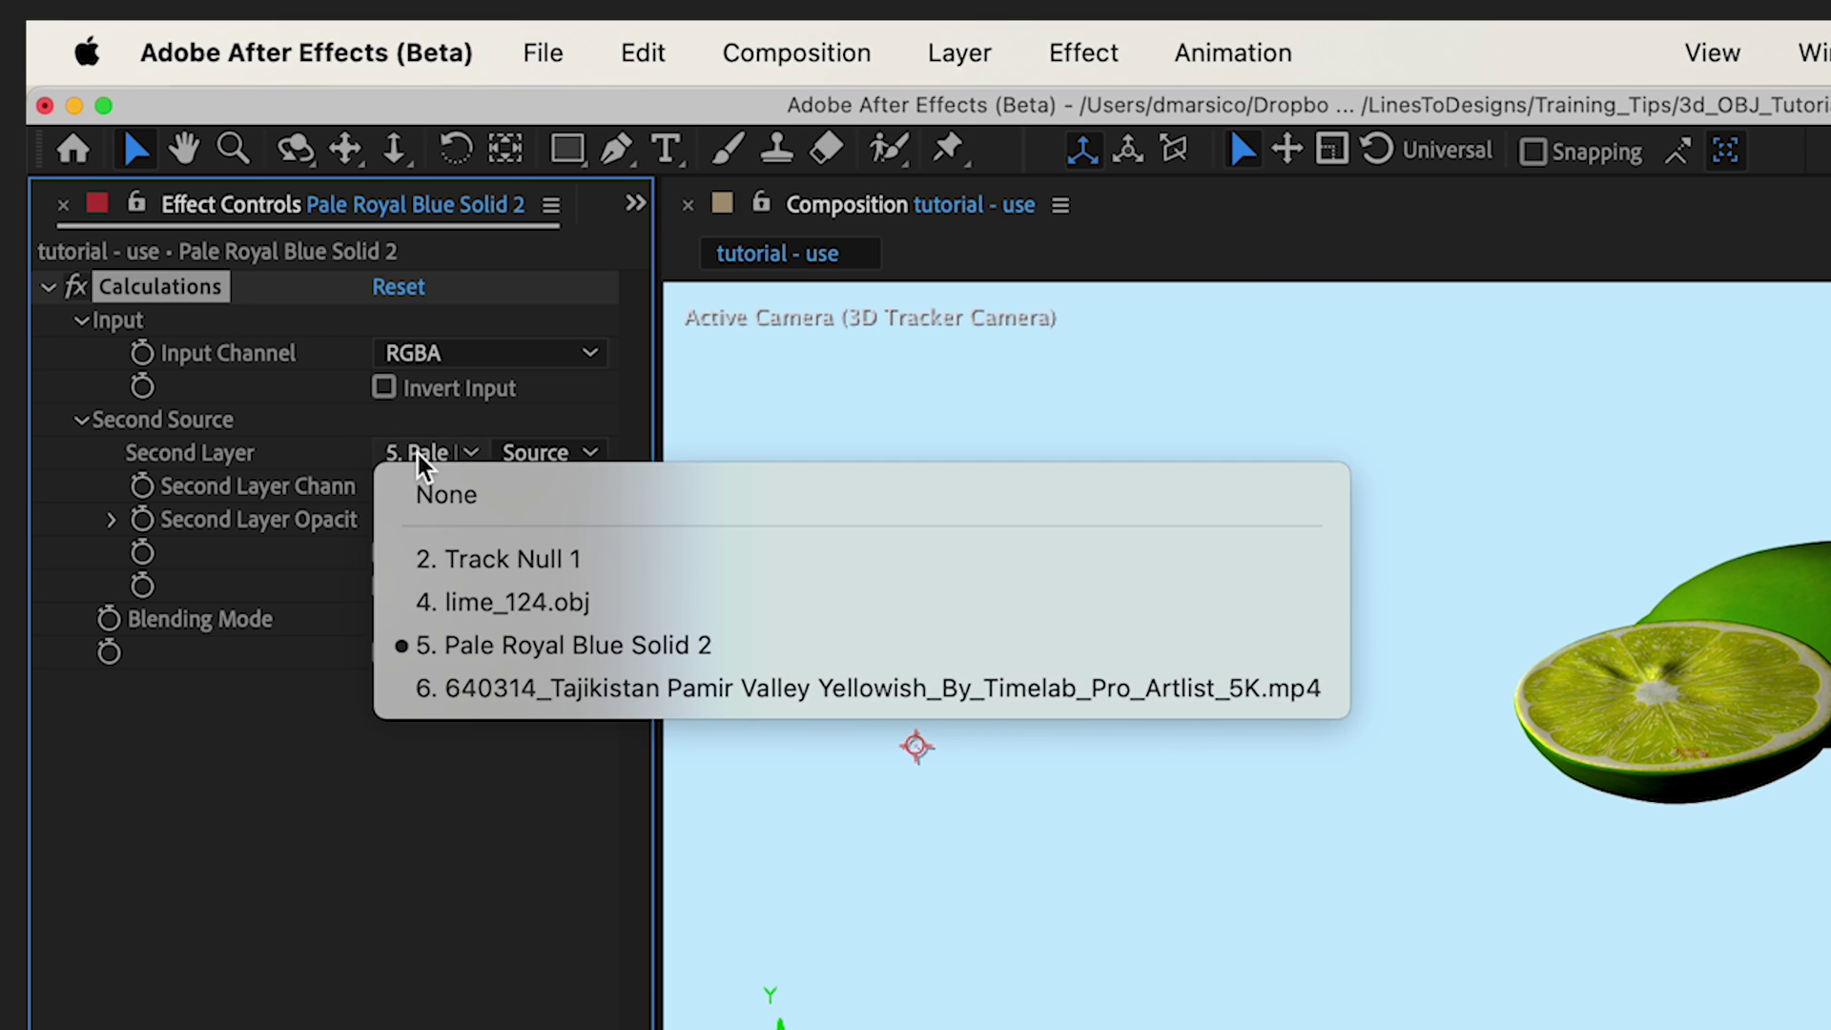
{"action": "left_click", "coordinate": [318, 364]}
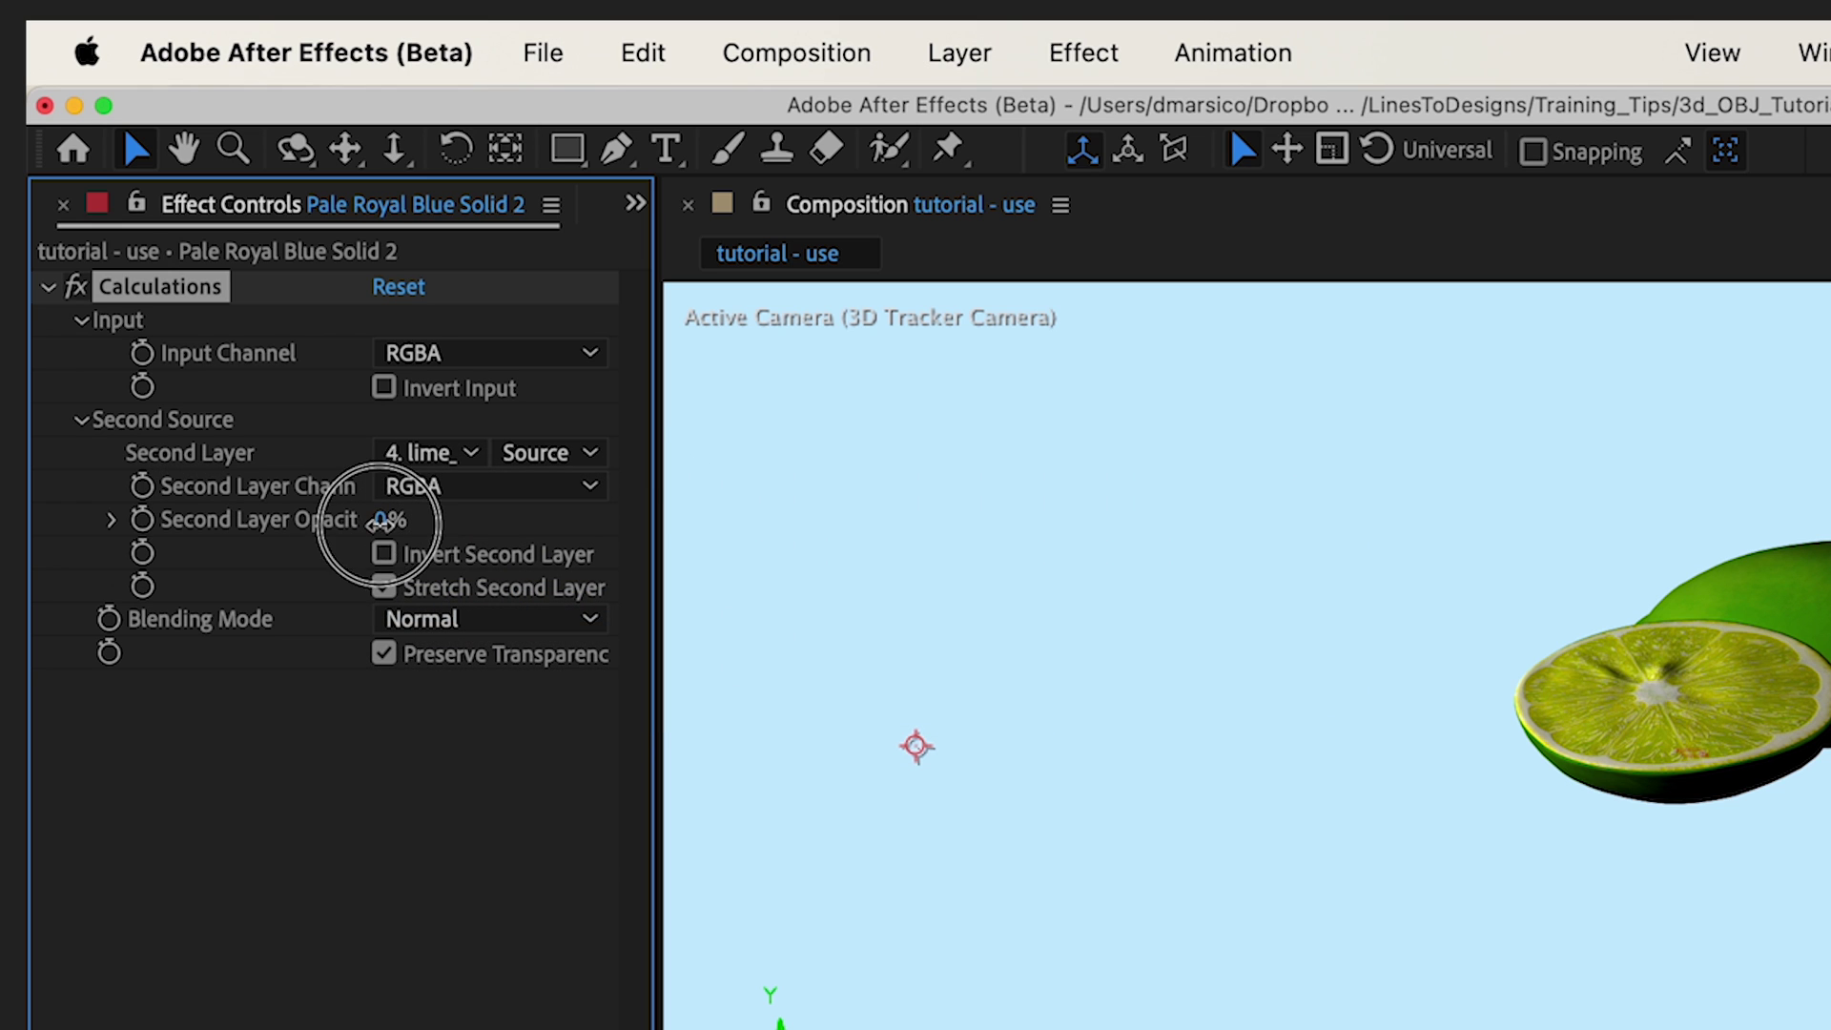
{"action": "left_click_drag", "start_coordinate": [387, 519], "coordinate": [1098, 551]}
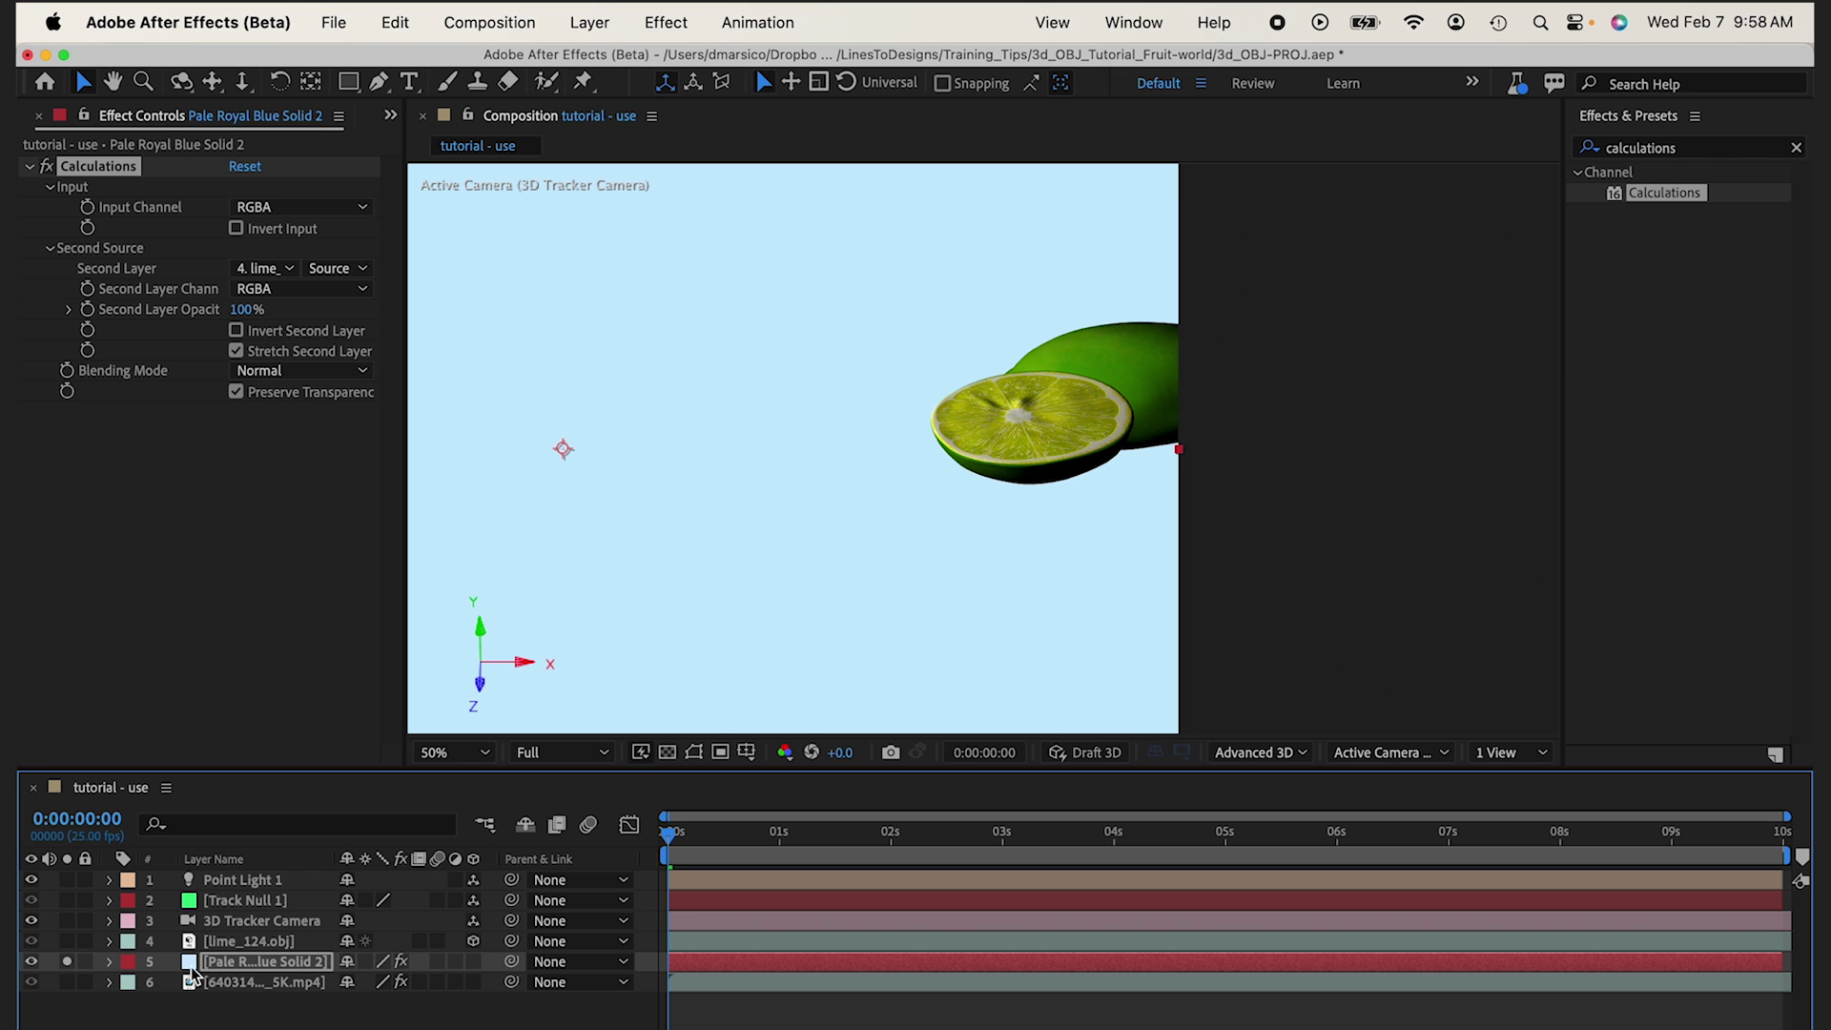
Duplicate Calculations and set the Calculations 2 blending mode to Stencil Alpha.
{"action": "key", "text": "super+d"}
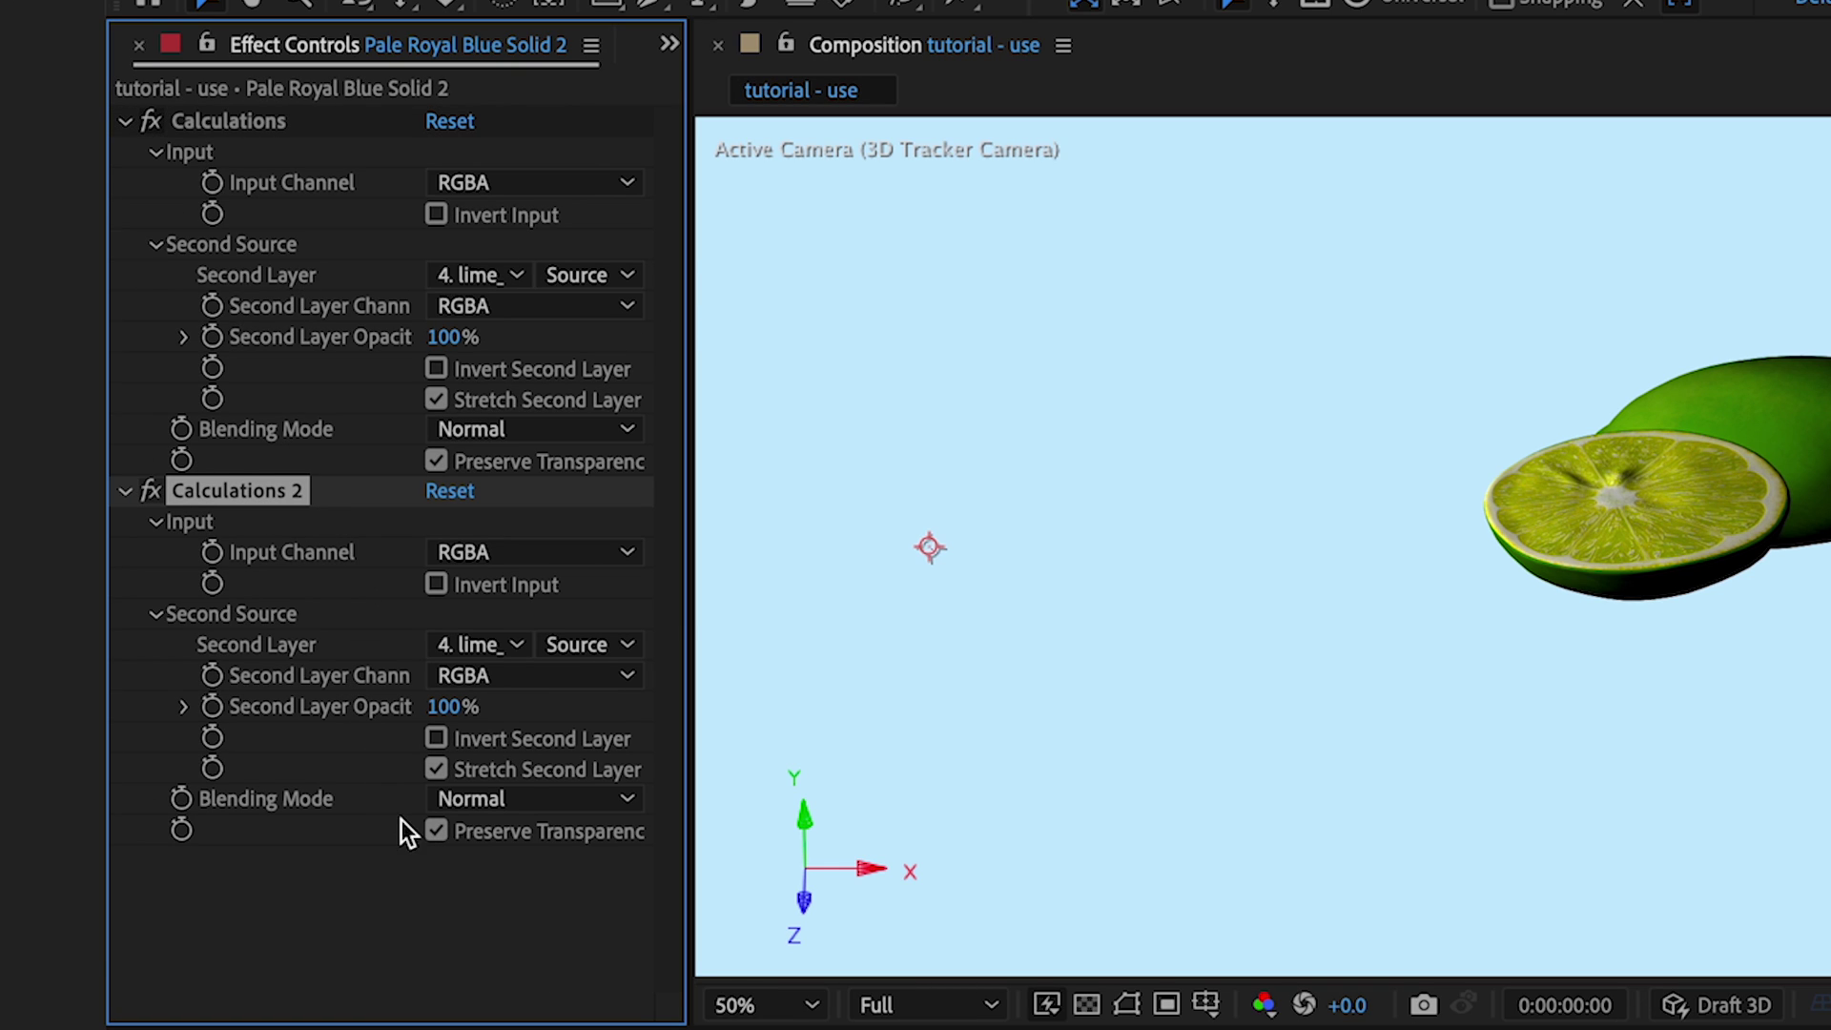
{"action": "left_click", "coordinate": [470, 799]}
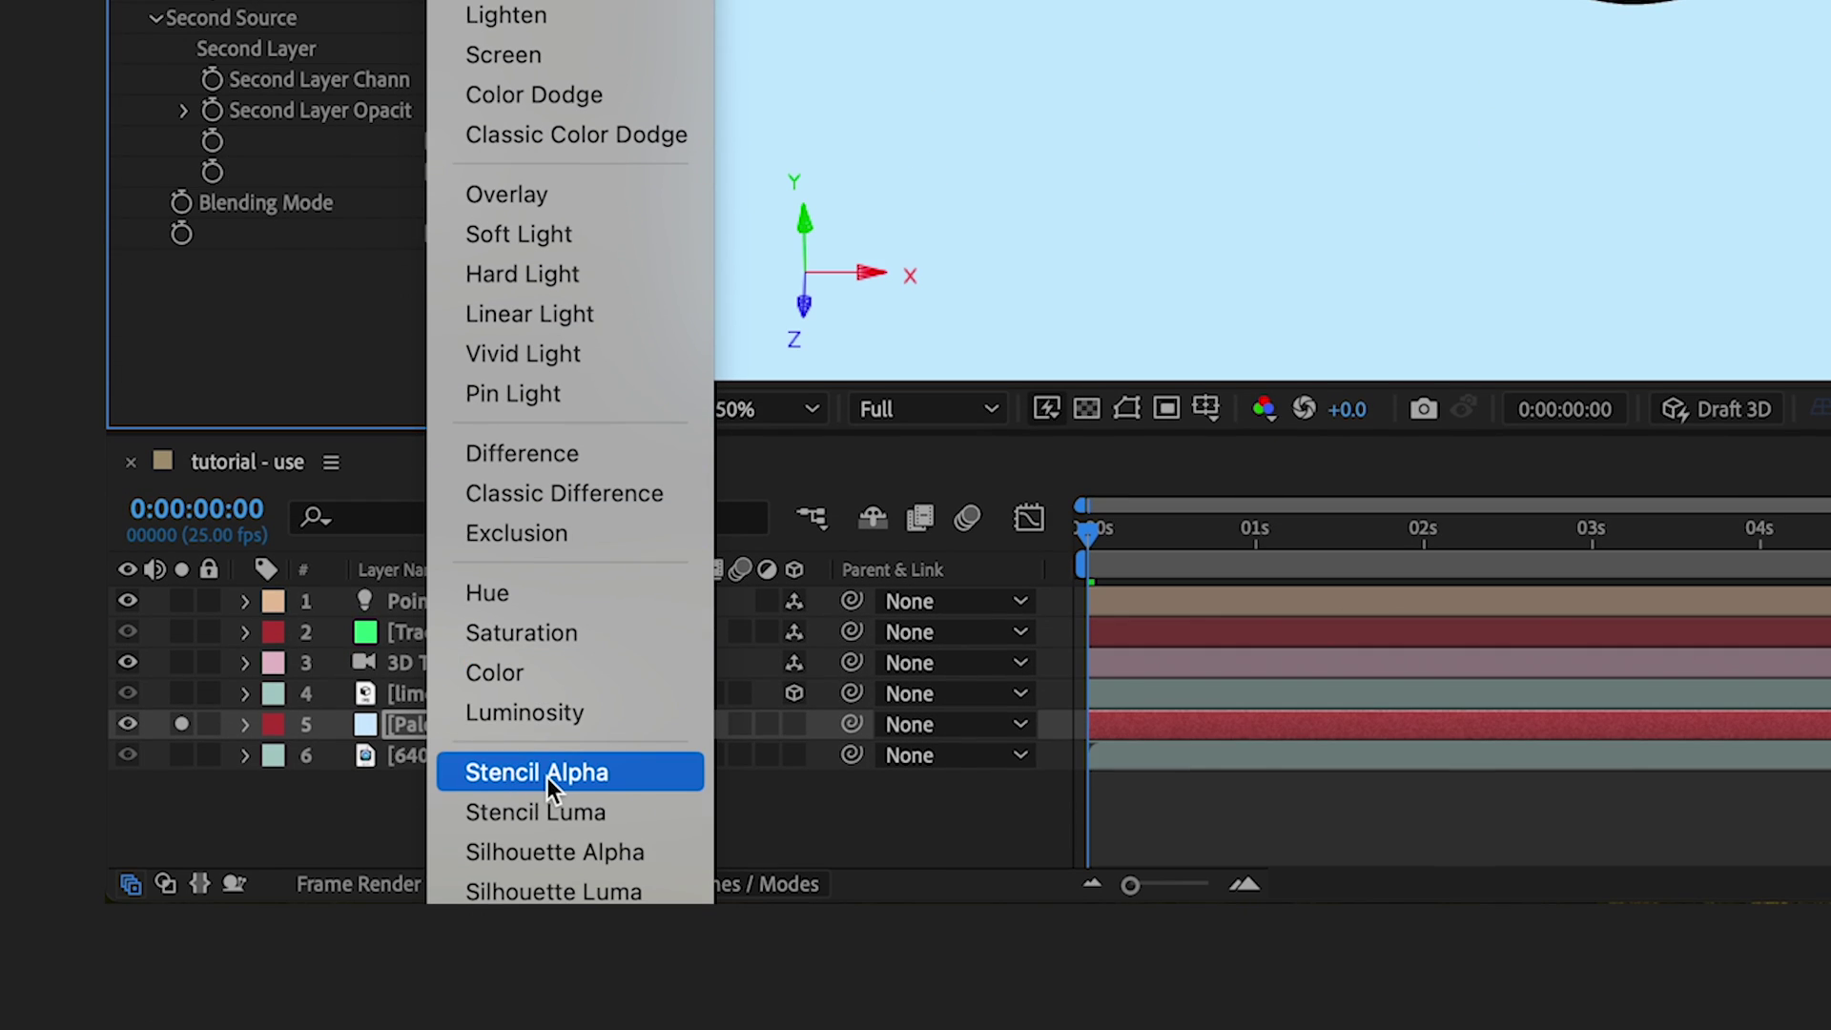
{"action": "left_click", "coordinate": [549, 777]}
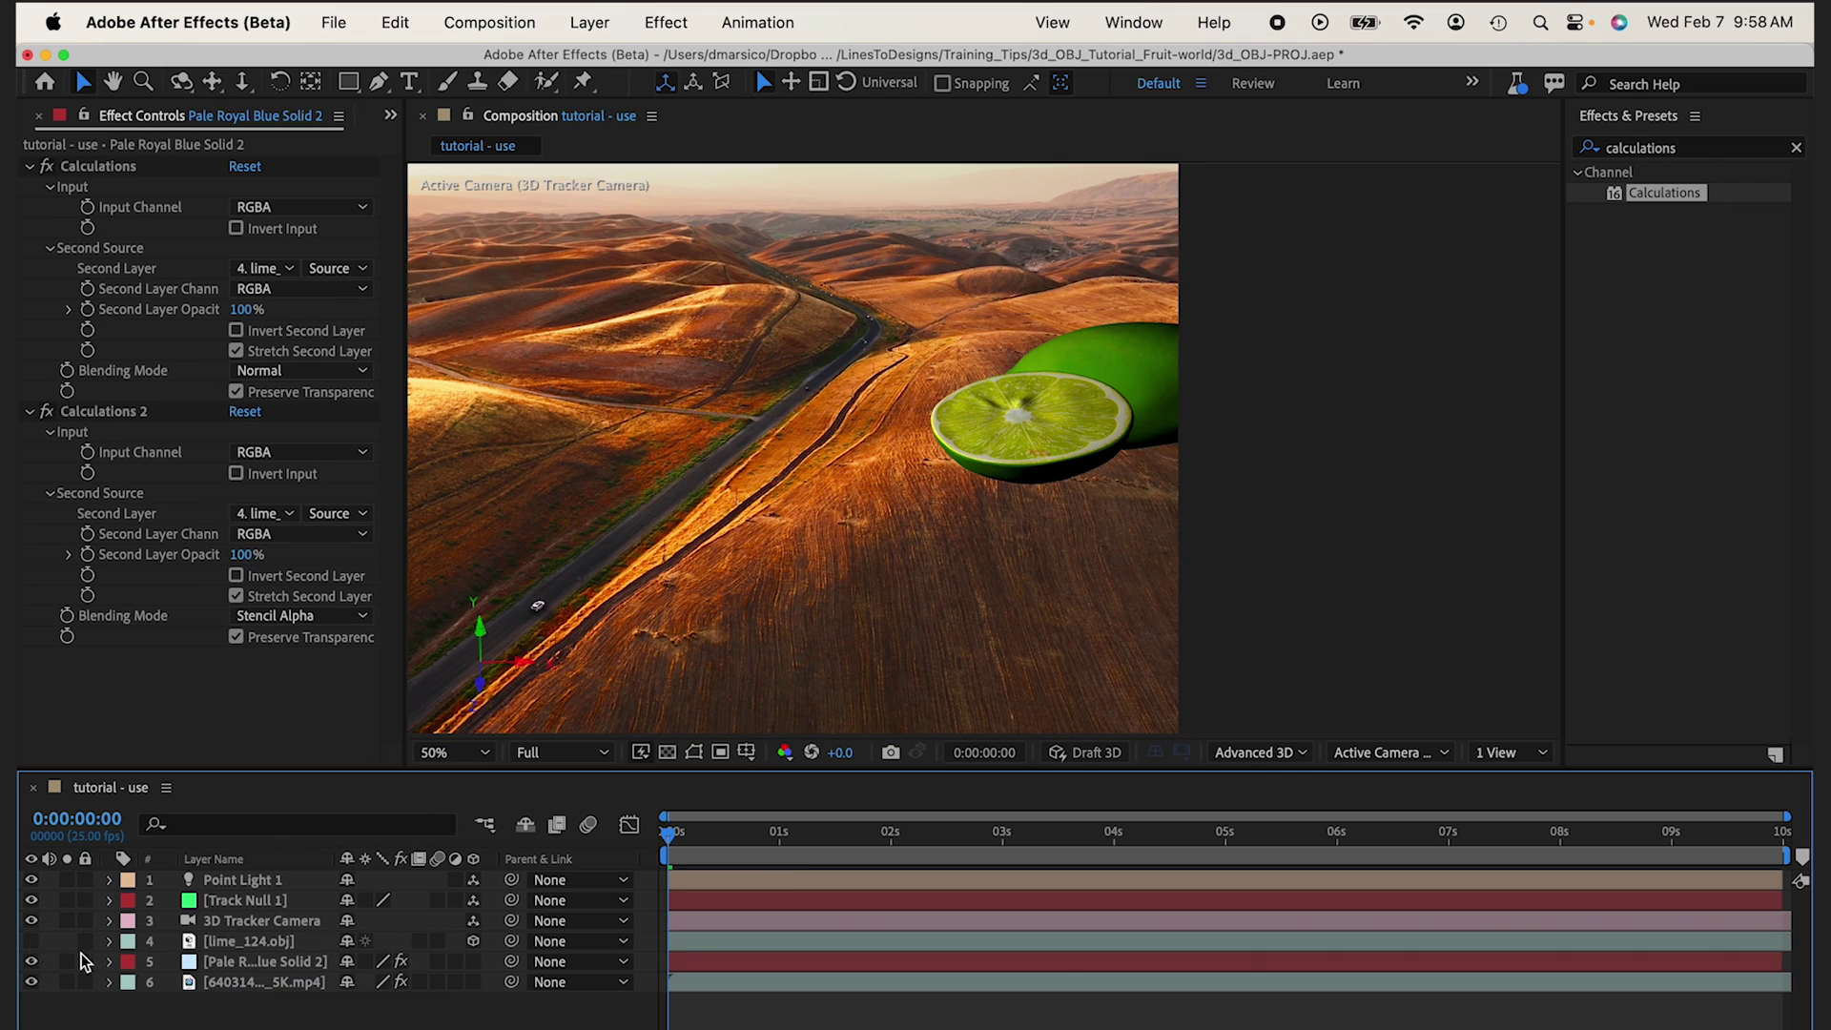
Adjust the point light's vertical position.
{"action": "left_click", "coordinate": [229, 963]}
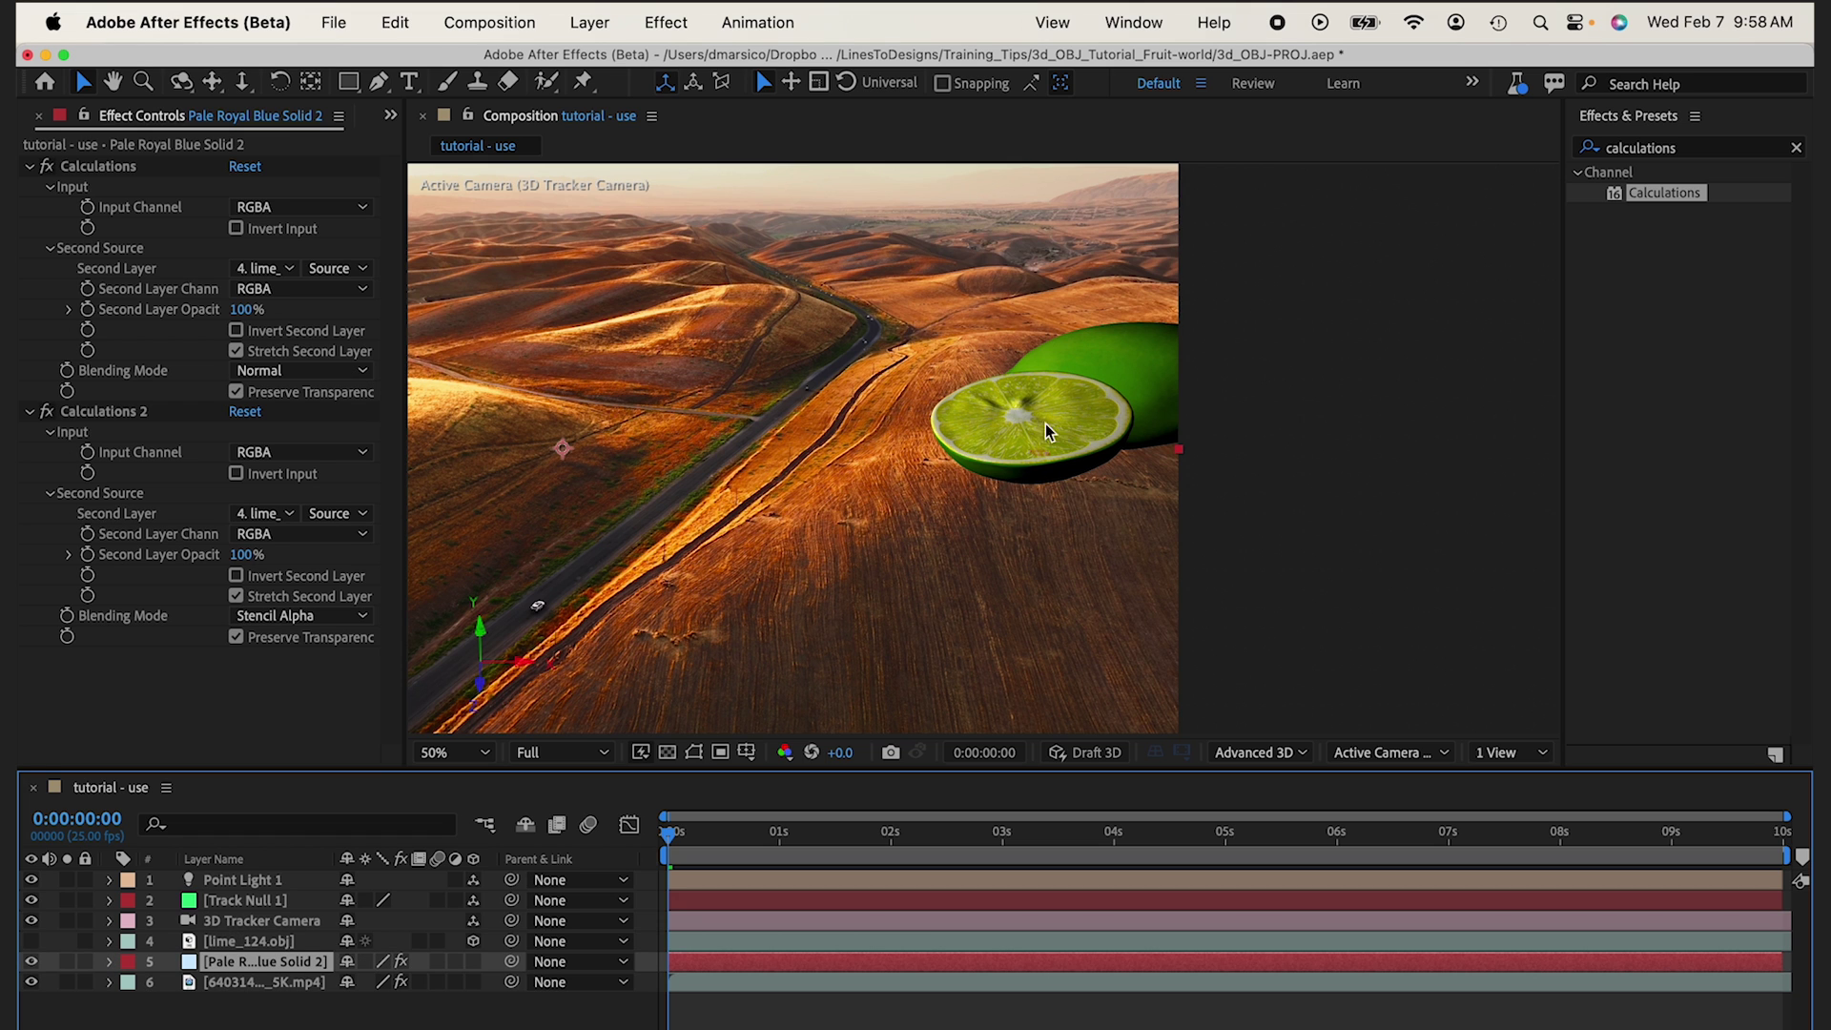
{"action": "left_click", "coordinate": [240, 879]}
{"action": "key", "text": "p"}
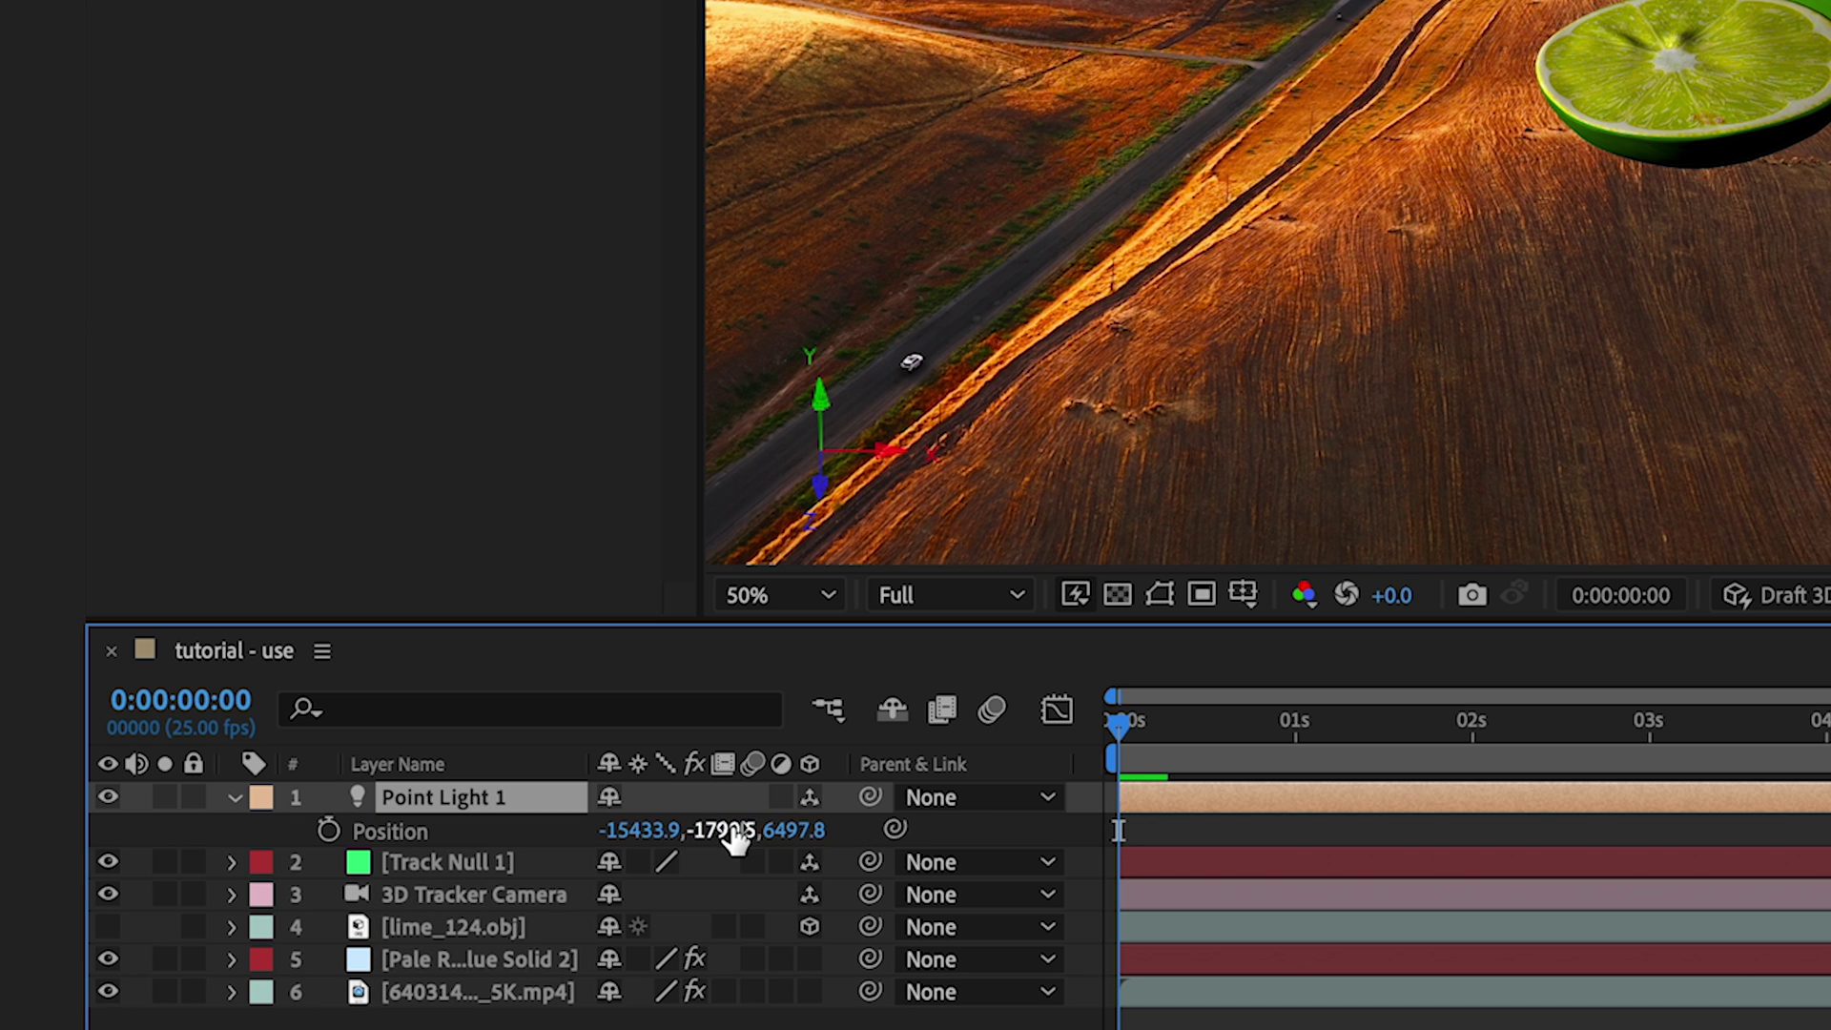
{"action": "left_click_drag", "start_coordinate": [722, 830], "coordinate": [745, 831]}
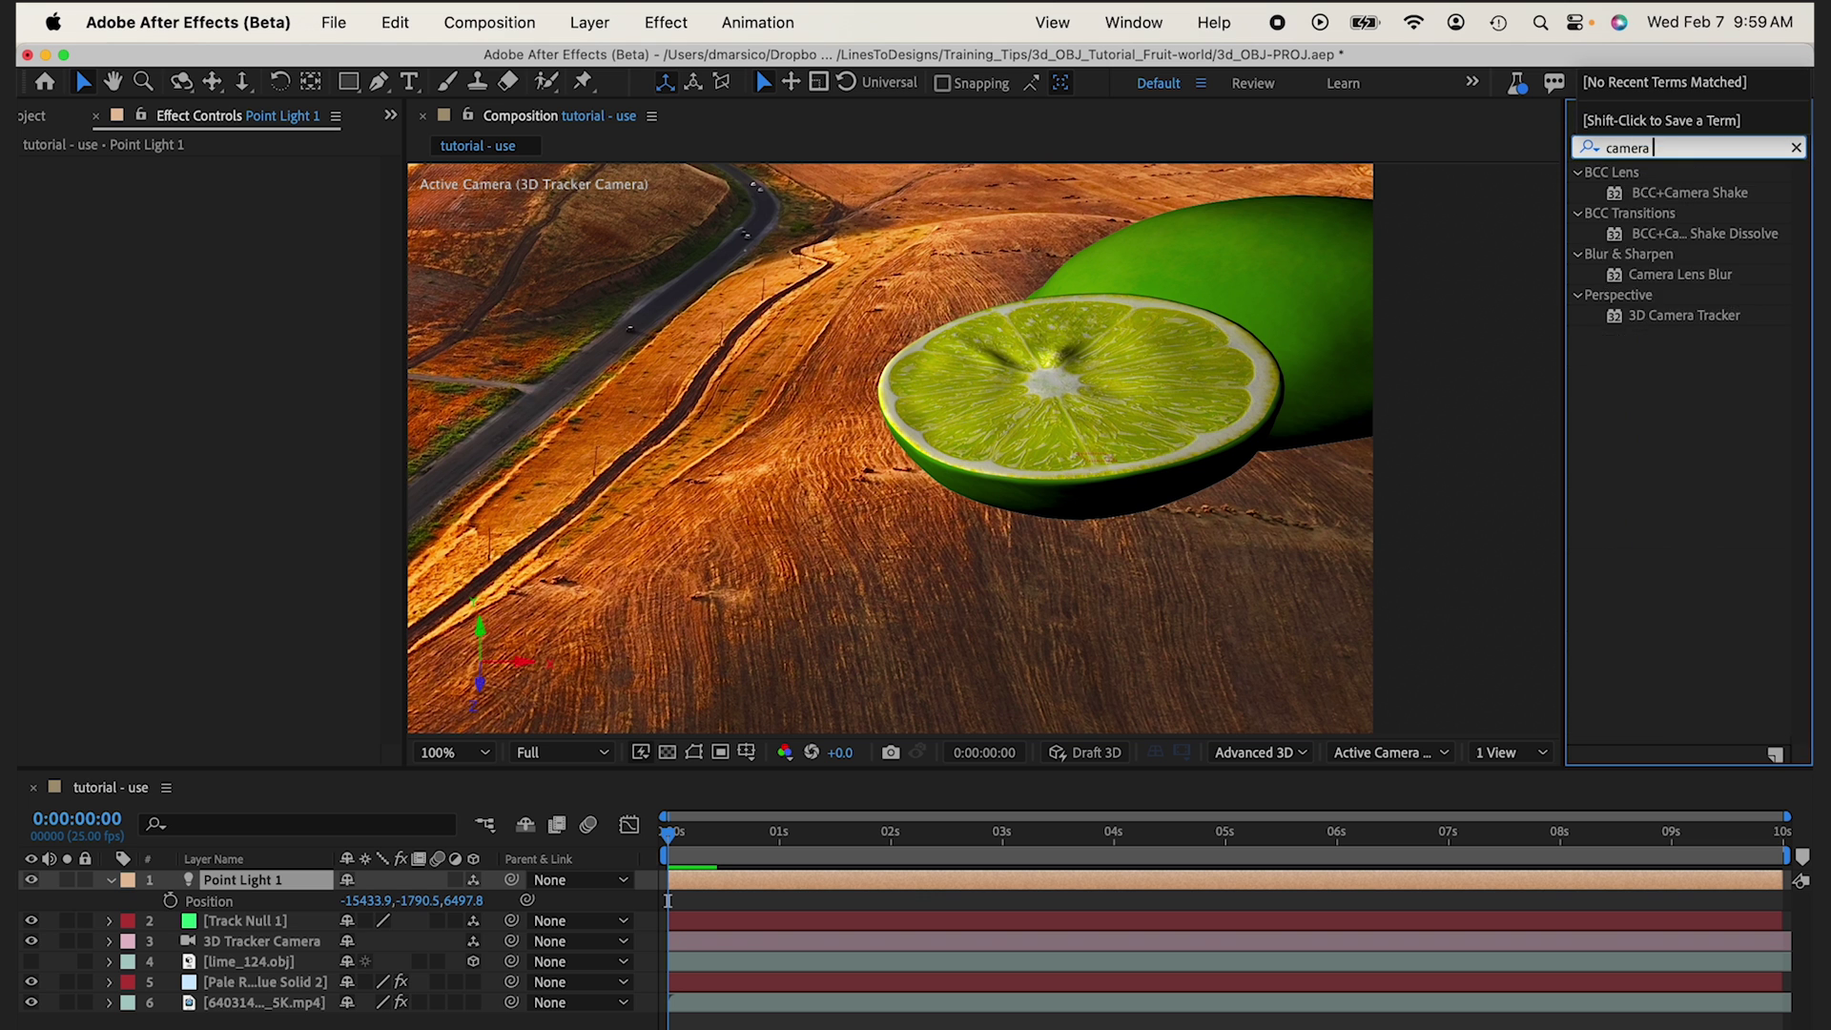
Add Camera Lens Blur, Match Grain sourced from the desert footage, and a softened Drop Shadow.
{"action": "left_click_drag", "start_coordinate": [1656, 194], "coordinate": [658, 981]}
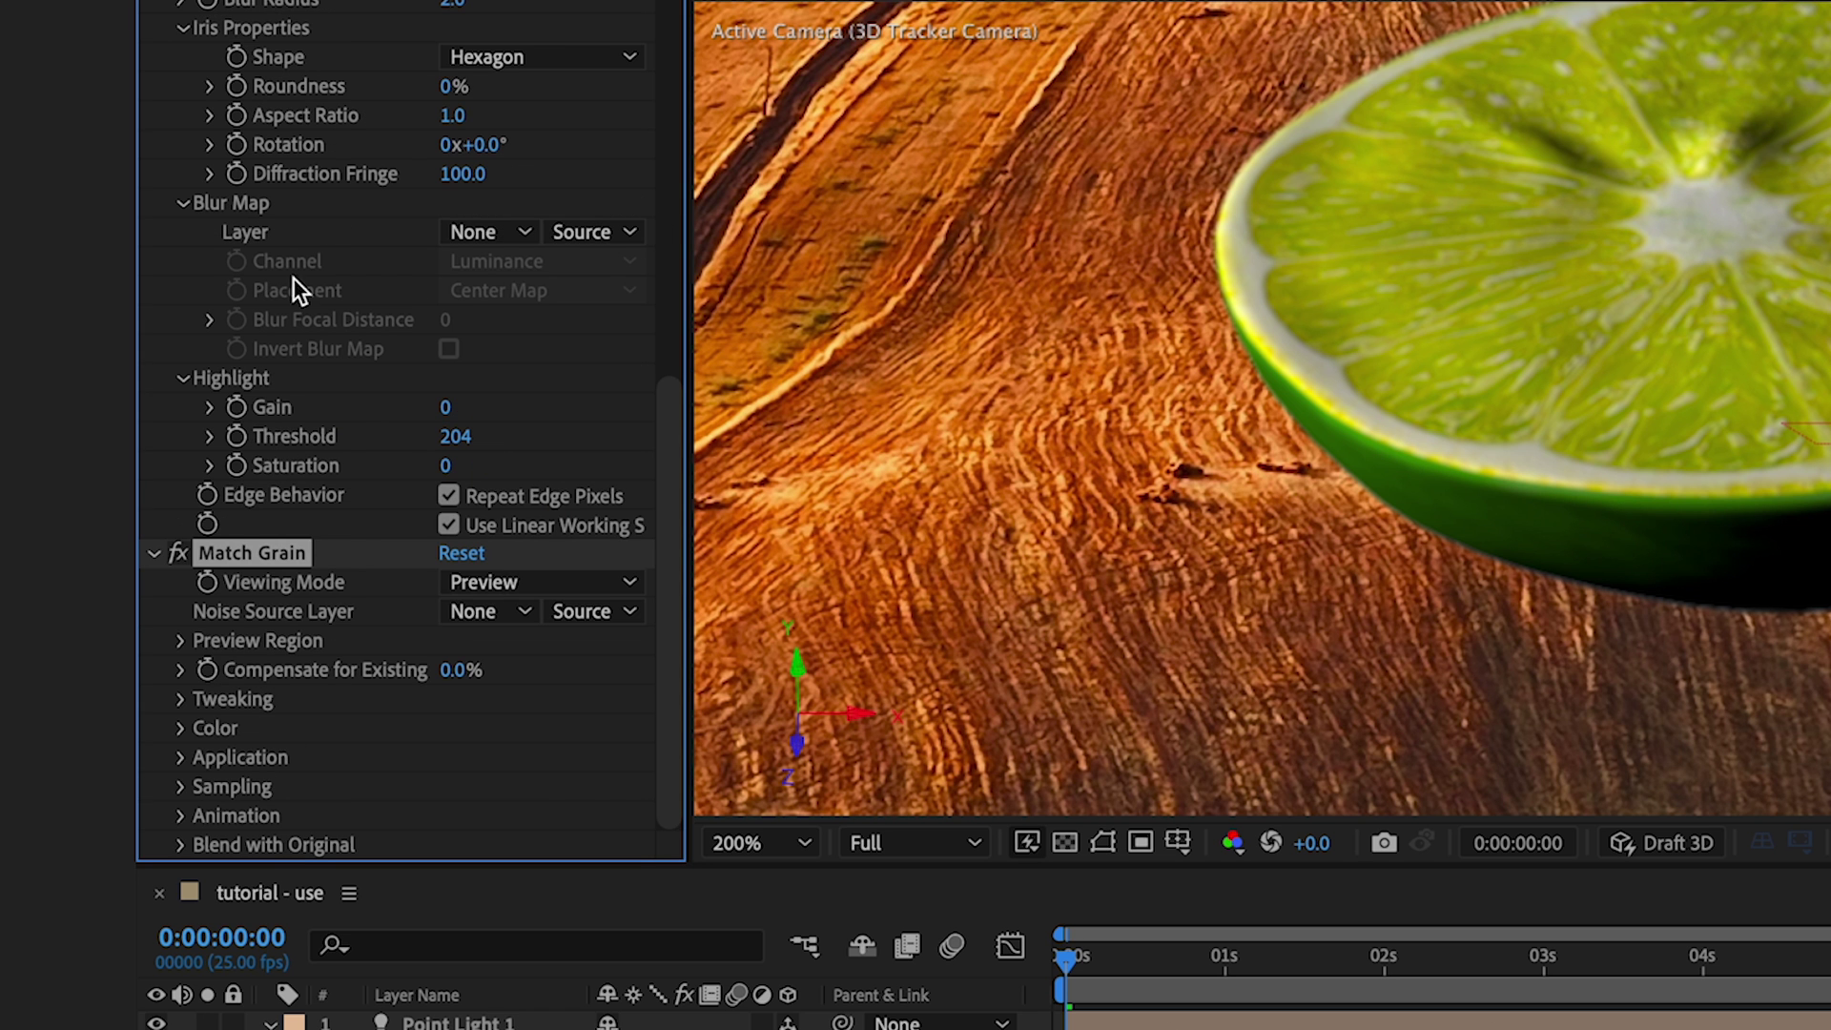
{"action": "left_click", "coordinate": [488, 612]}
{"action": "left_click", "coordinate": [551, 821]}
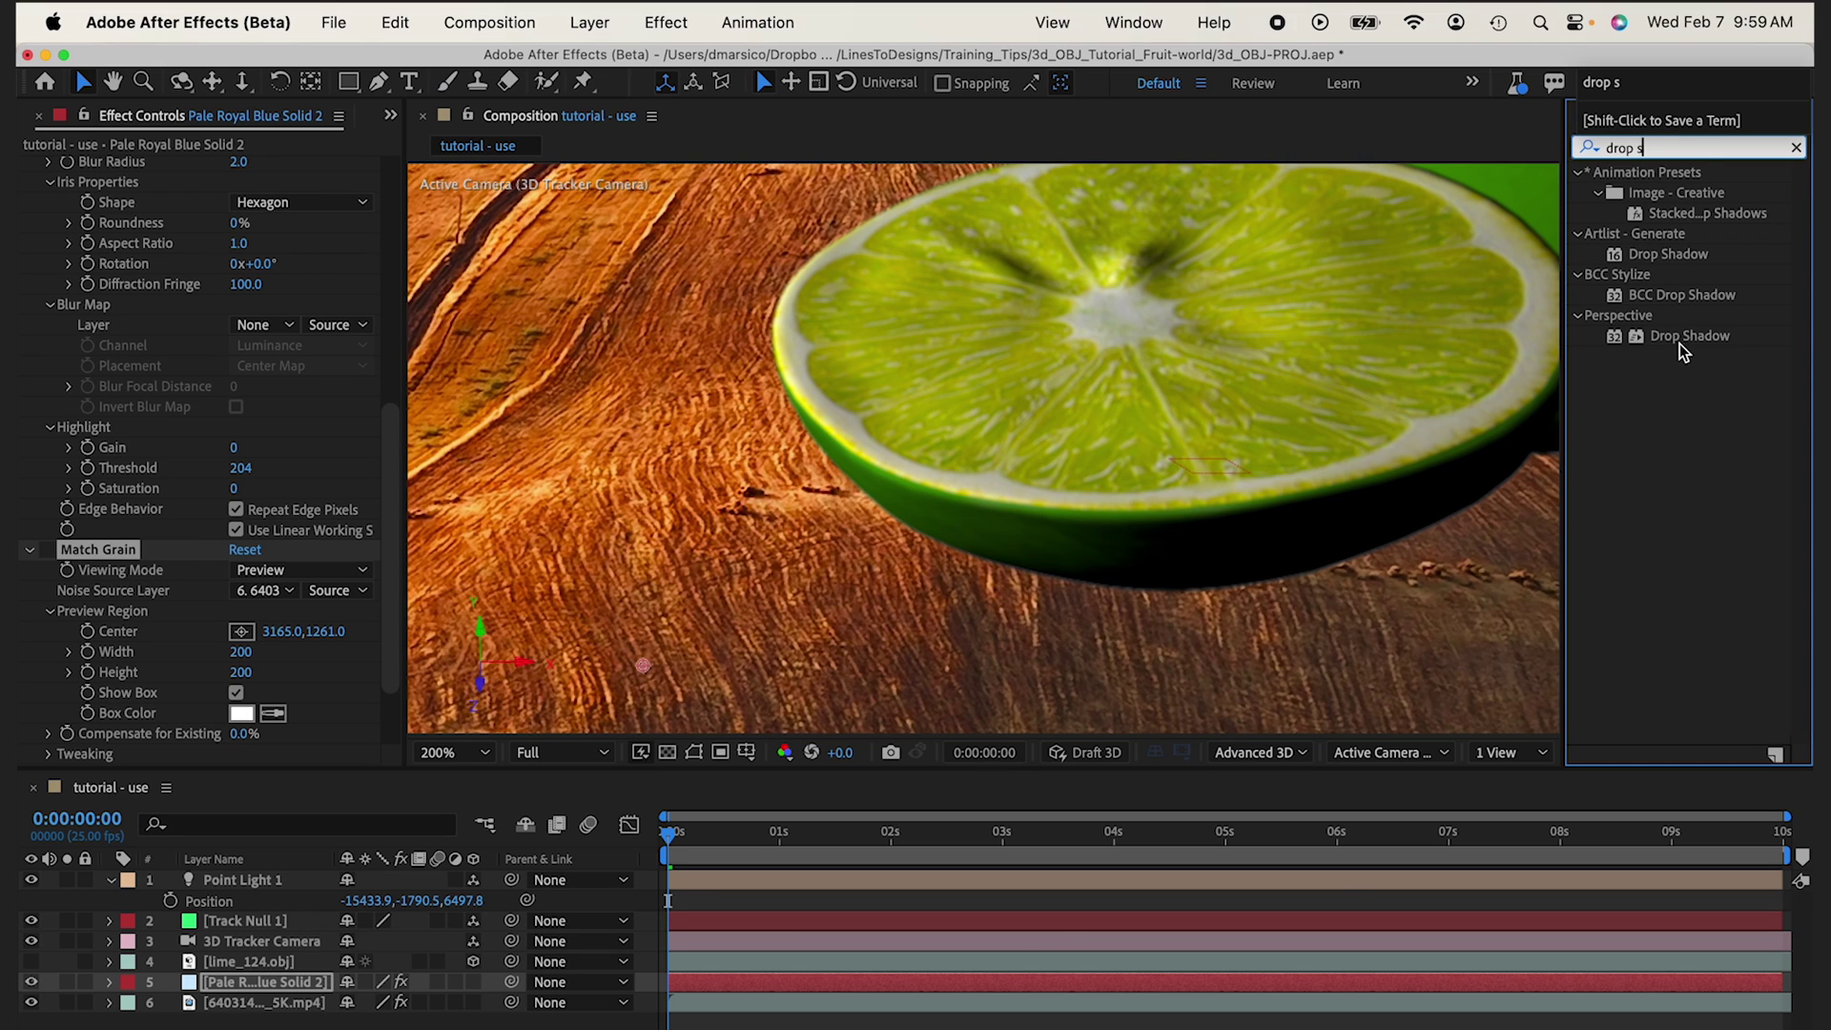
{"action": "left_click_drag", "start_coordinate": [1688, 335], "coordinate": [940, 985]}
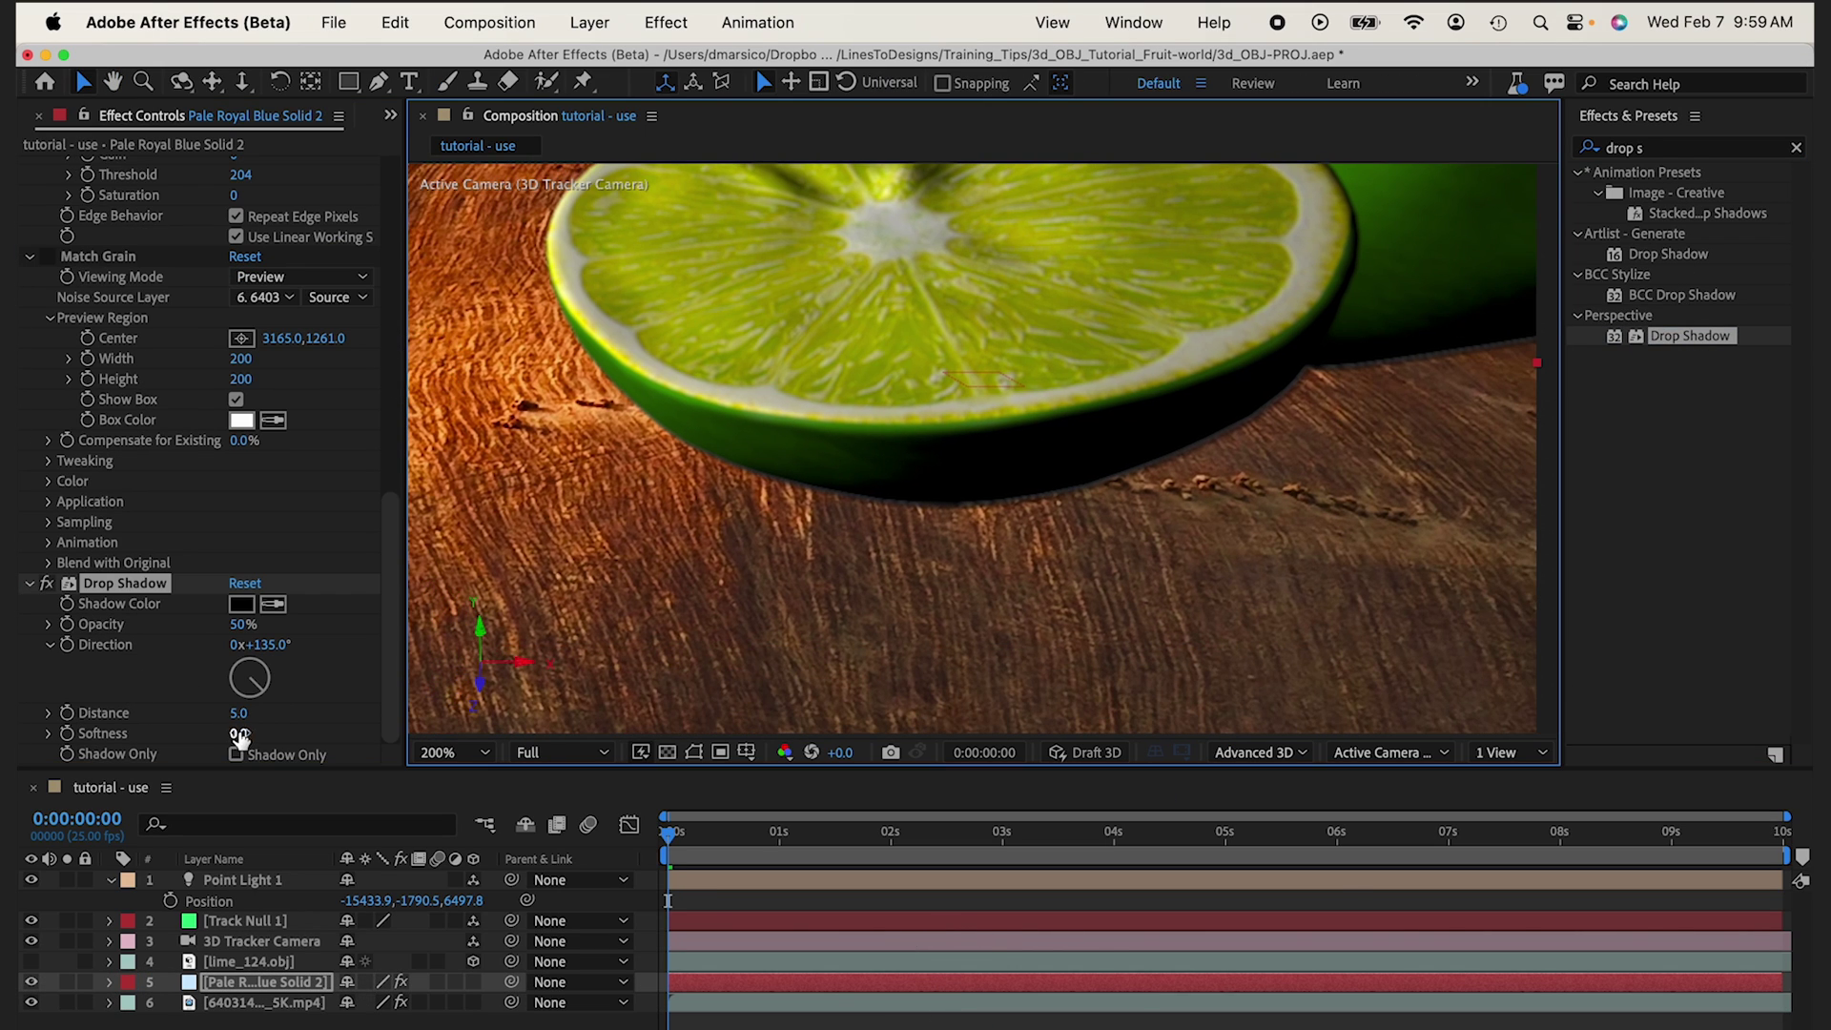
{"action": "left_click_drag", "start_coordinate": [238, 733], "coordinate": [446, 739]}
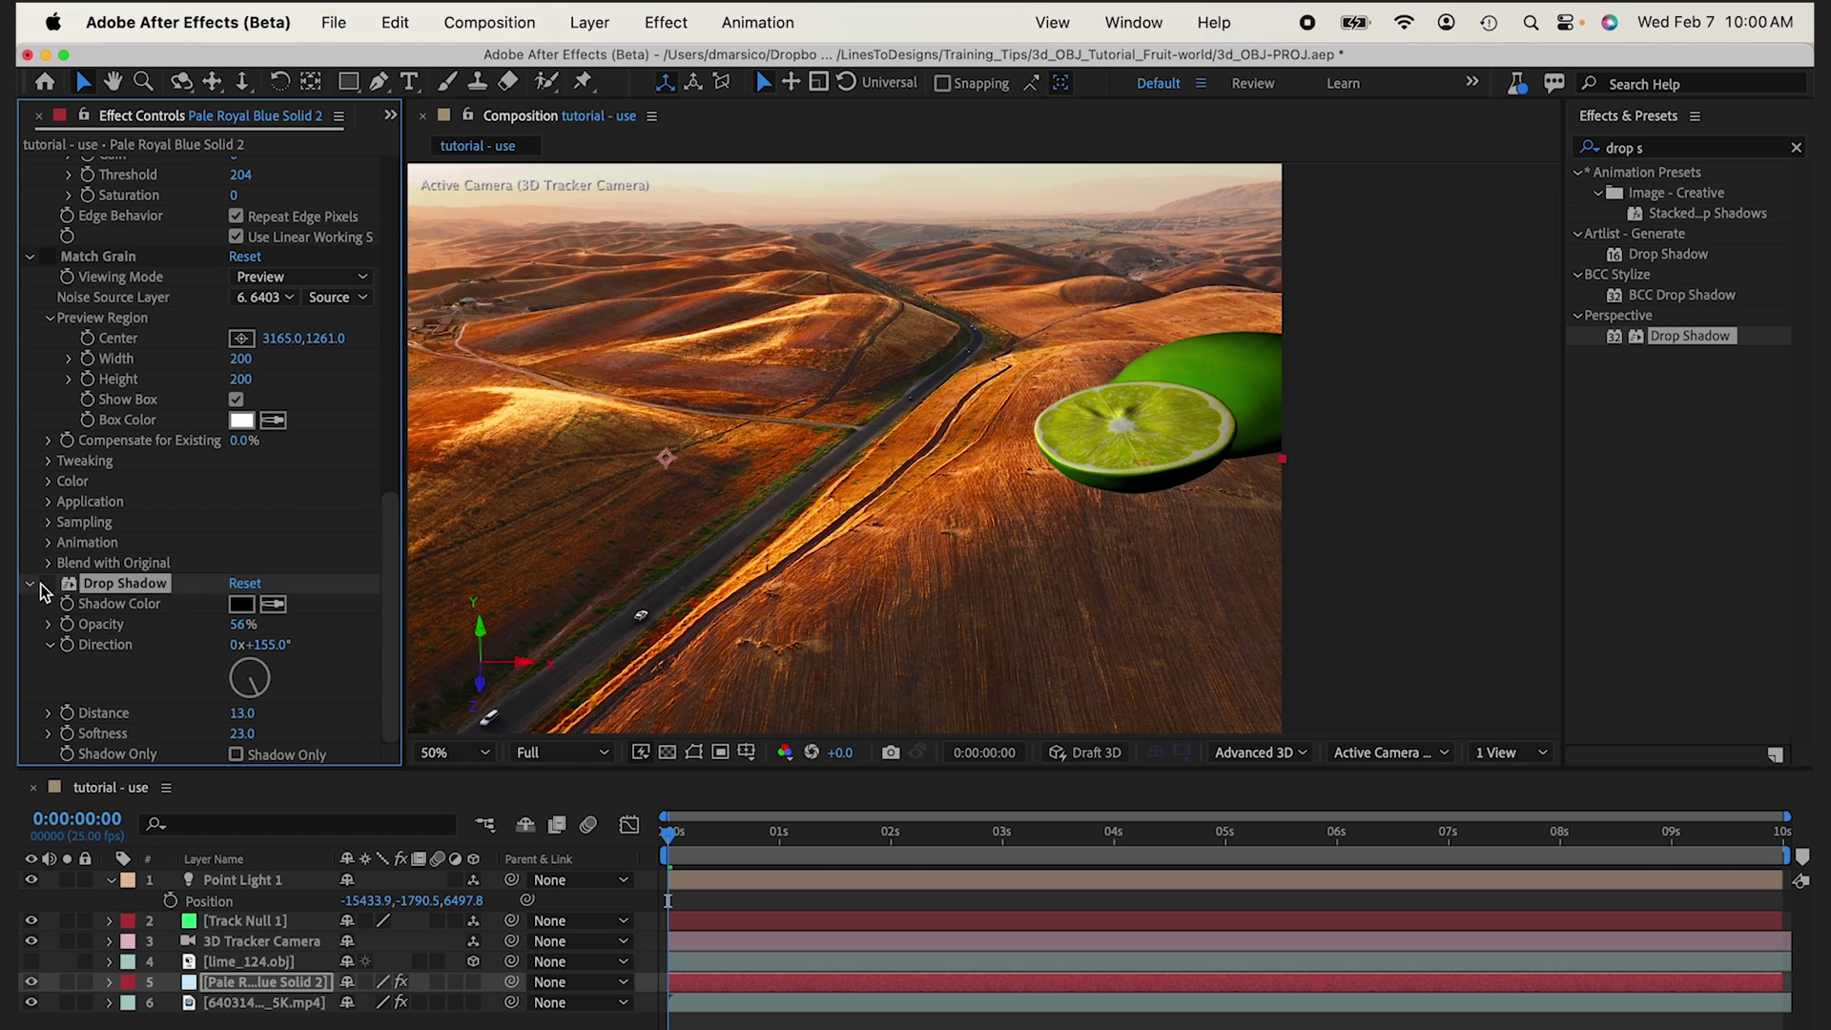
{"action": "scroll", "coordinate": [1001, 567], "scroll_direction": "up", "scroll_amount": 2}
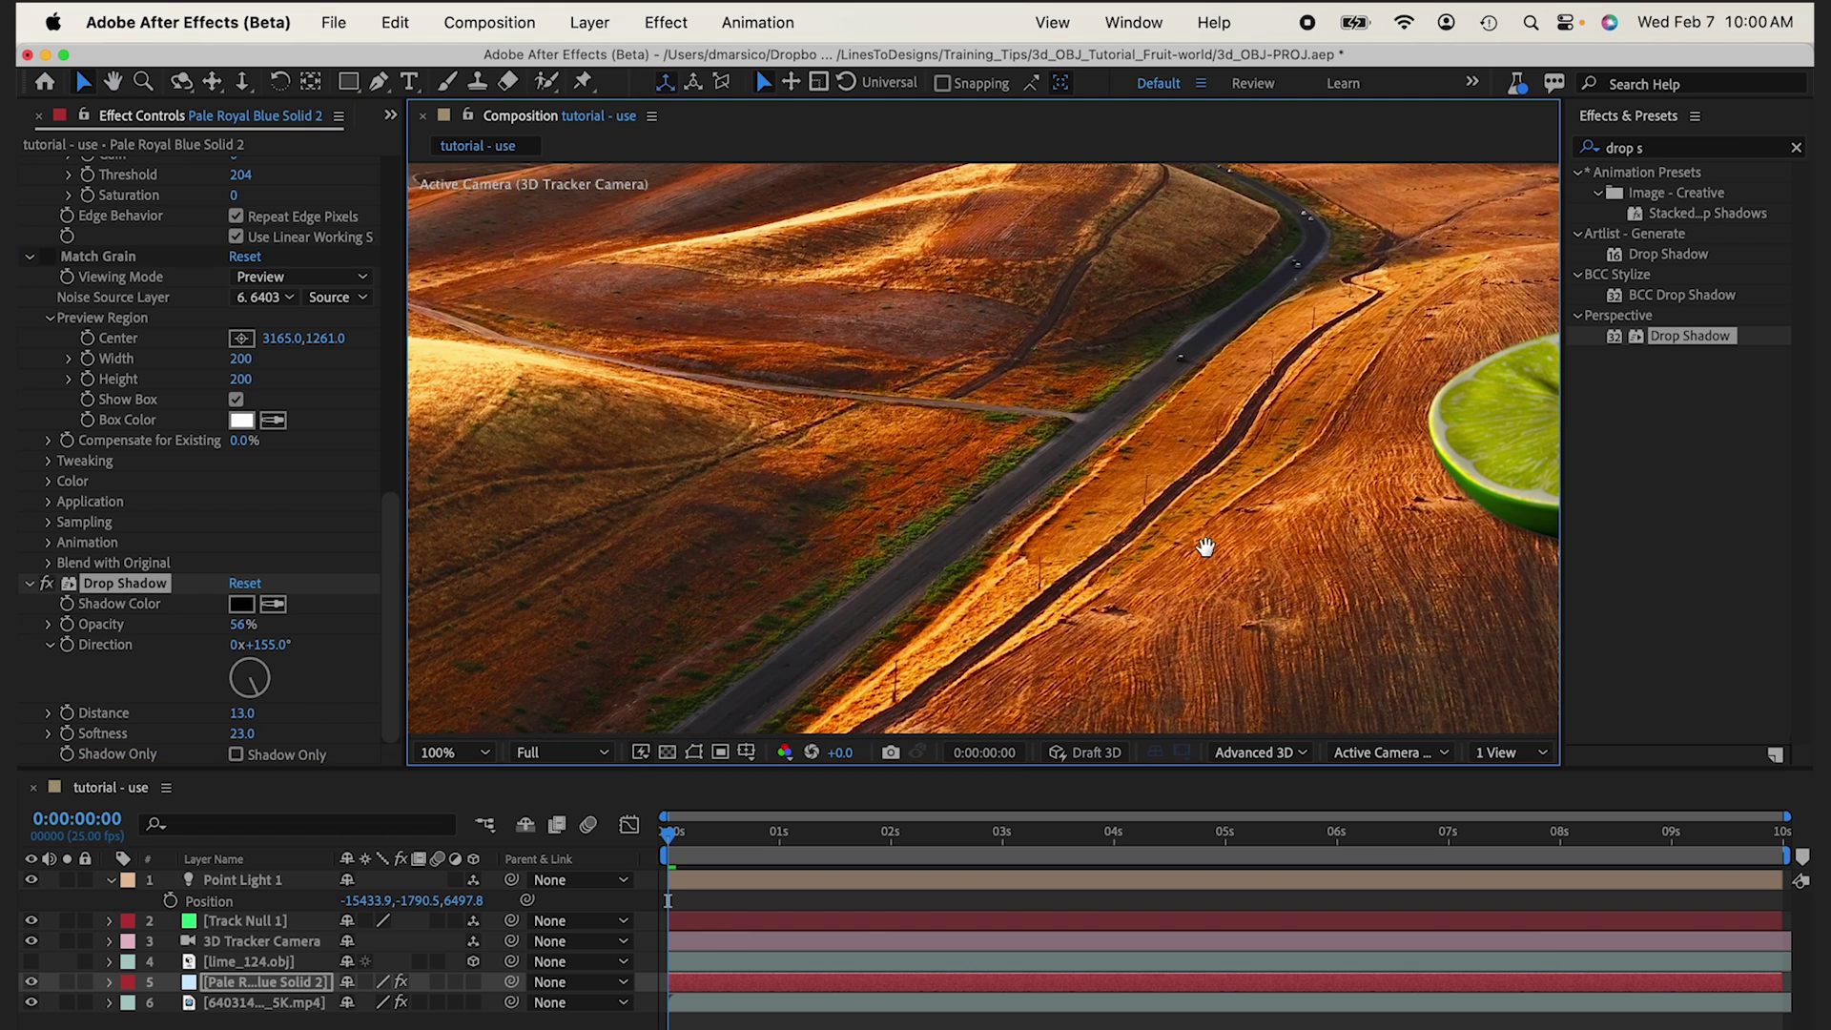
Drop Lumetri Color from Effects & Presets onto the lime solid layer.
{"action": "left_click_drag", "start_coordinate": [1206, 548], "coordinate": [799, 528]}
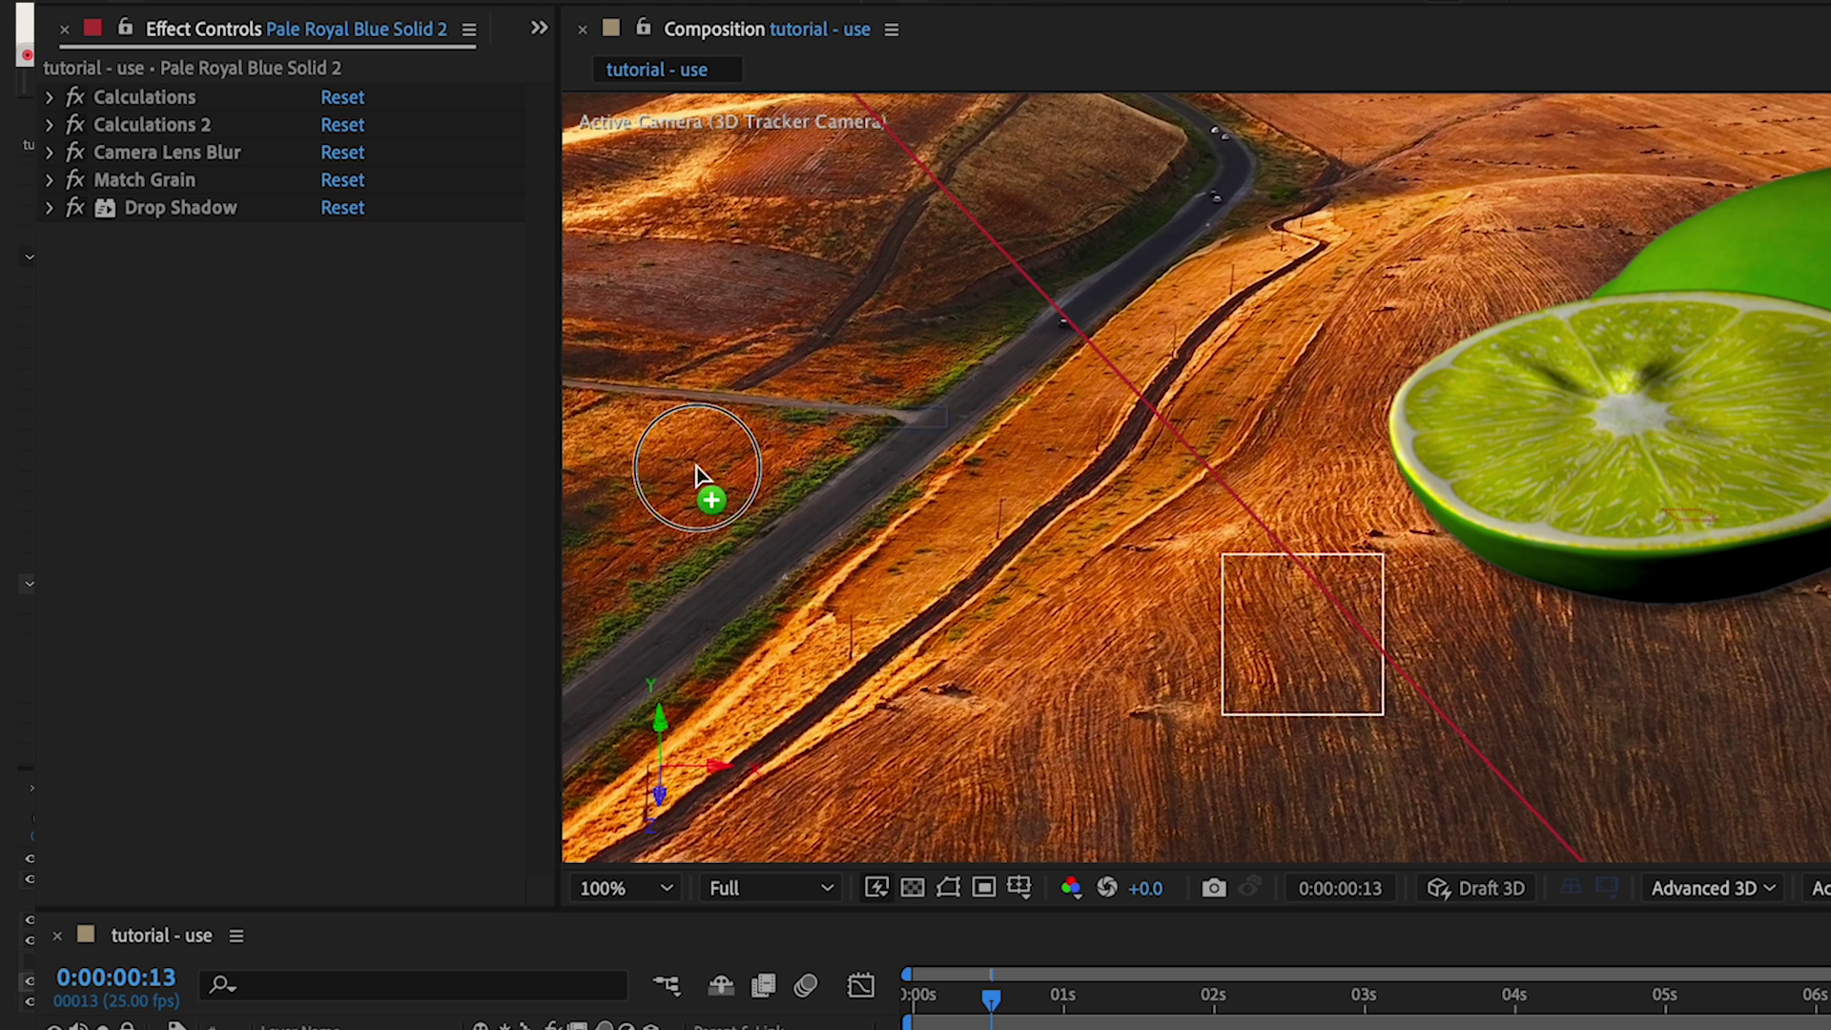
{"action": "left_click_drag", "start_coordinate": [697, 472], "coordinate": [696, 472]}
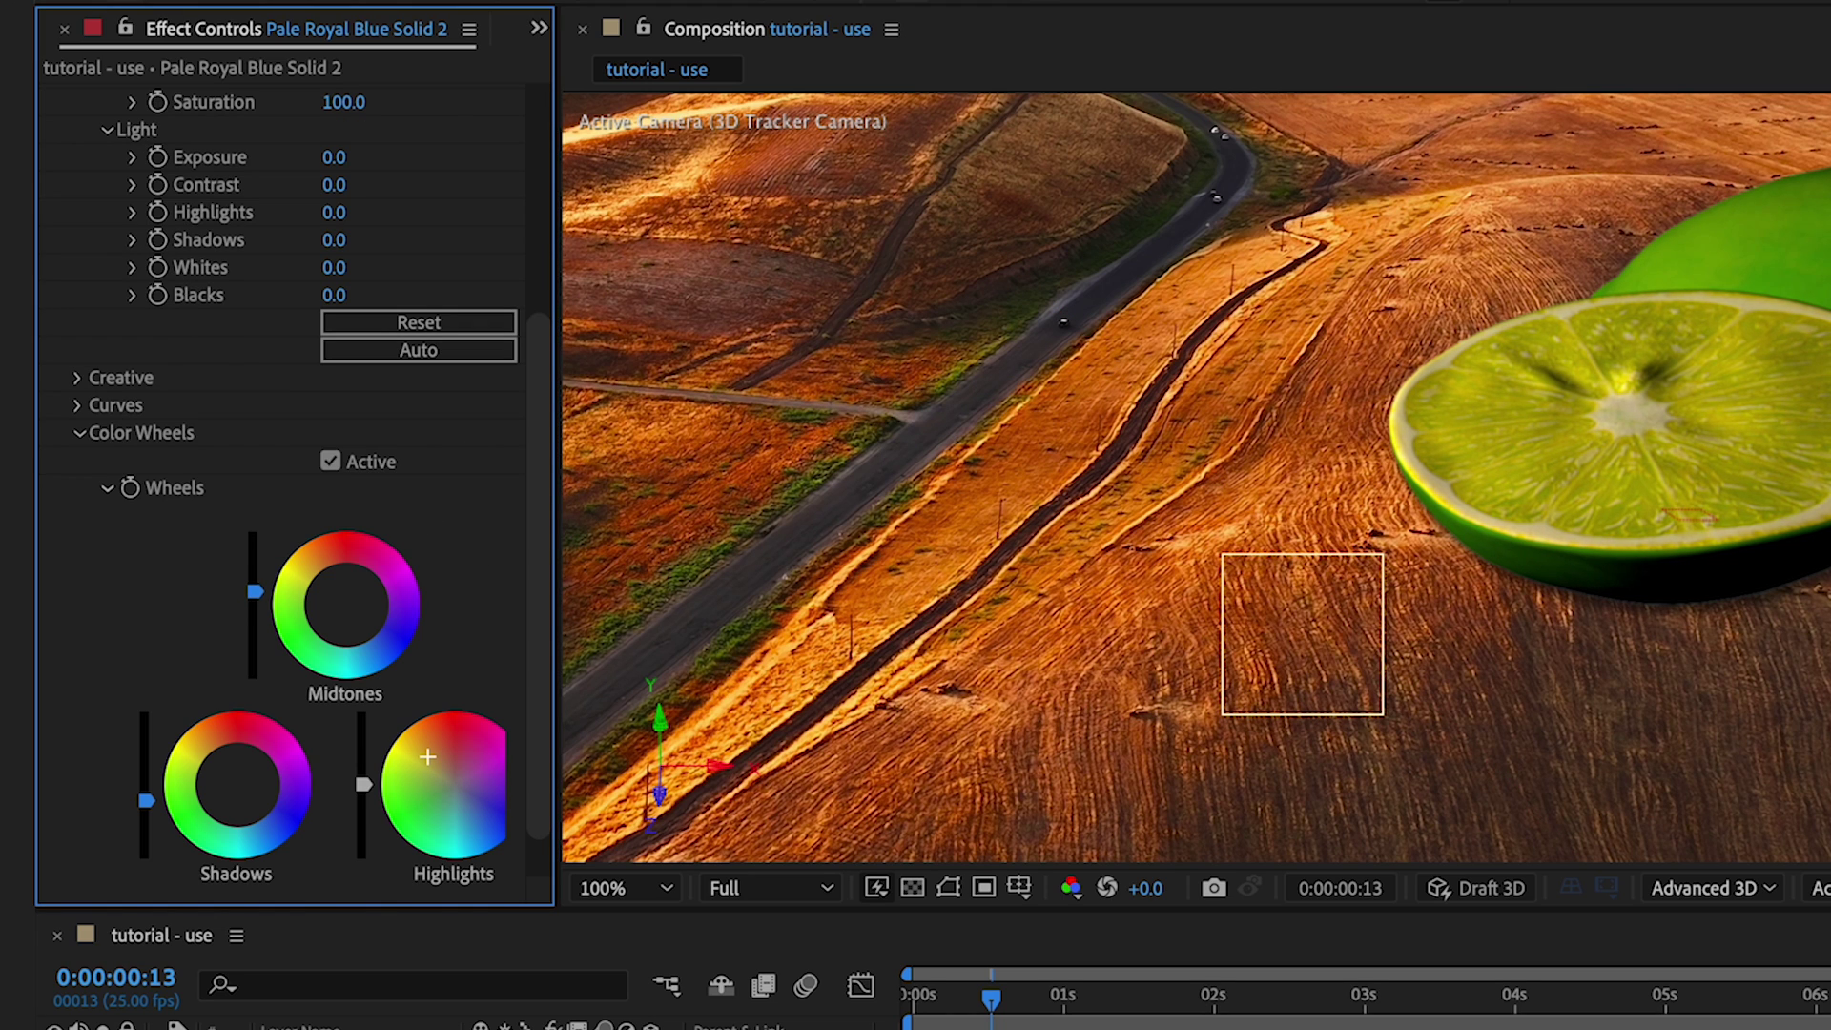